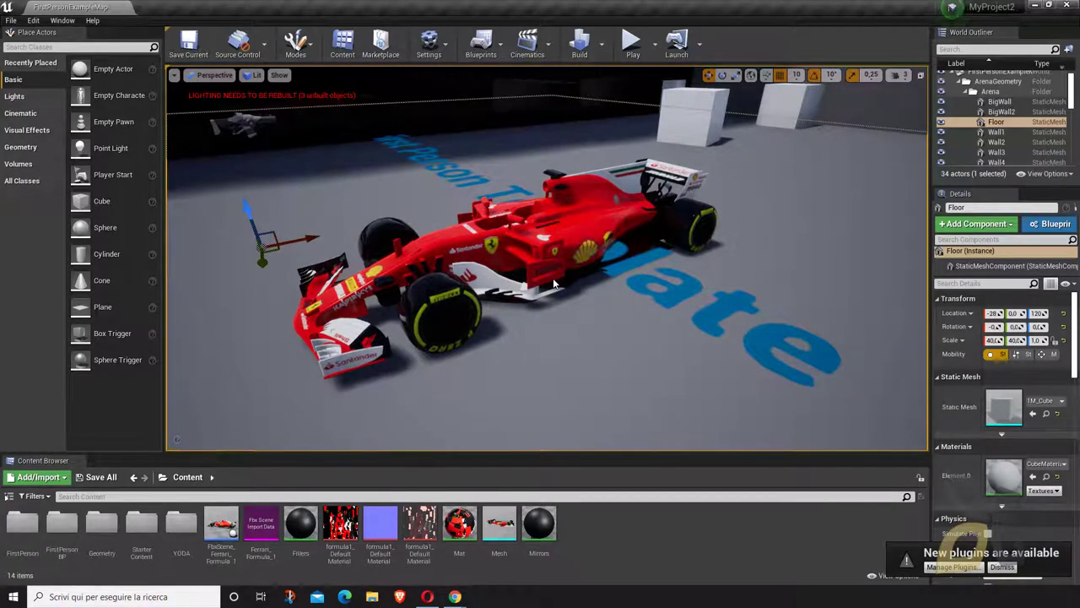
# Examine the Ferrari Formula 1 car in the viewport from the front, the side and close up.
pyautogui.moveTo(547, 257); pyautogui.dragTo(641, 246, button='right')
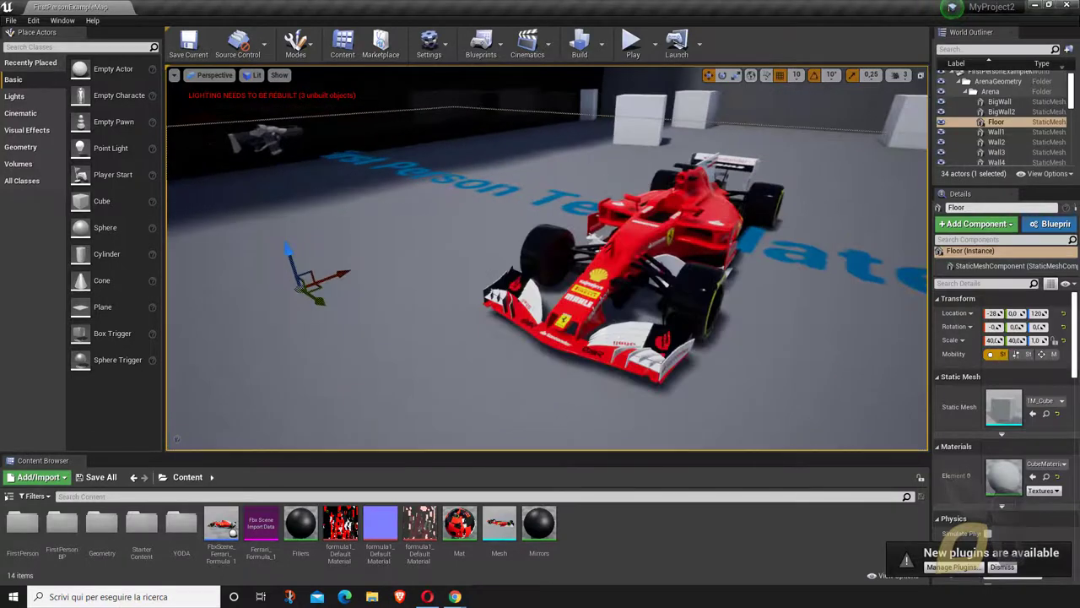
pyautogui.moveTo(548, 260); pyautogui.dragTo(415, 323, button='right')
pyautogui.press('w')
pyautogui.scroll(-4, 414, 323)
pyautogui.moveTo(498, 332); pyautogui.dragTo(372, 319, button='right')
pyautogui.press('d')
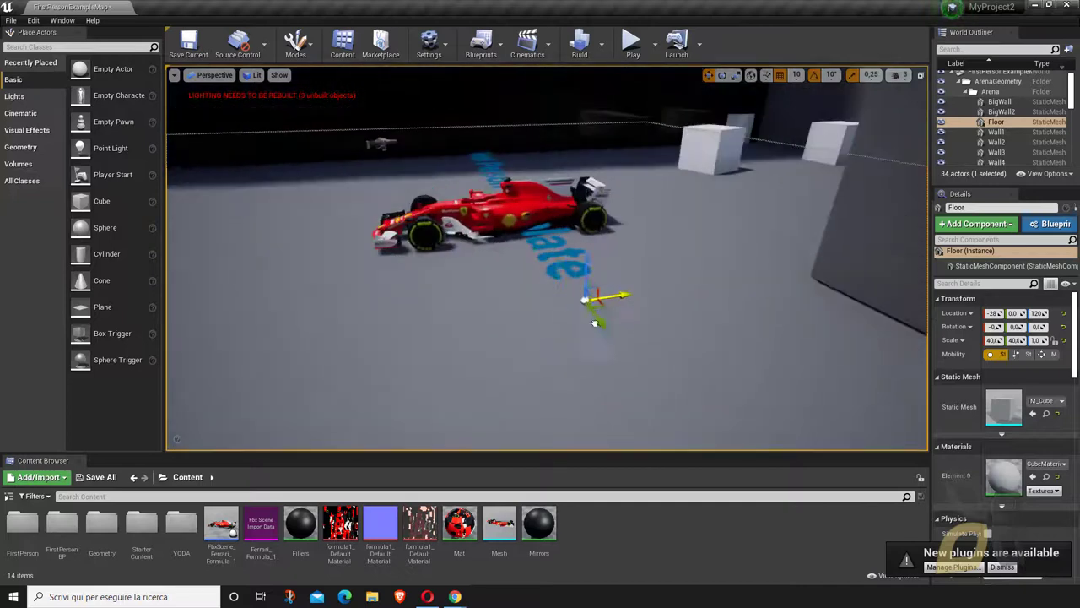
pyautogui.moveTo(617, 294); pyautogui.dragTo(684, 285)
pyautogui.moveTo(546, 324); pyautogui.dragTo(562, 293, button='right')
pyautogui.press('w')
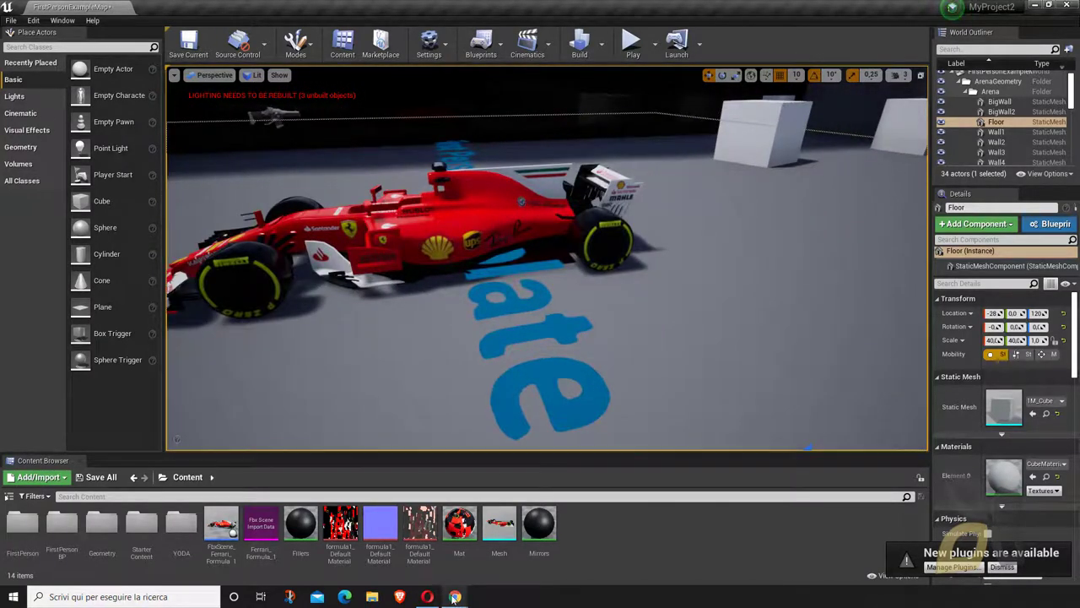
# Switch to the Brave browser and open the jbdtube channel's community page on YouTube.
pyautogui.click(455, 597)
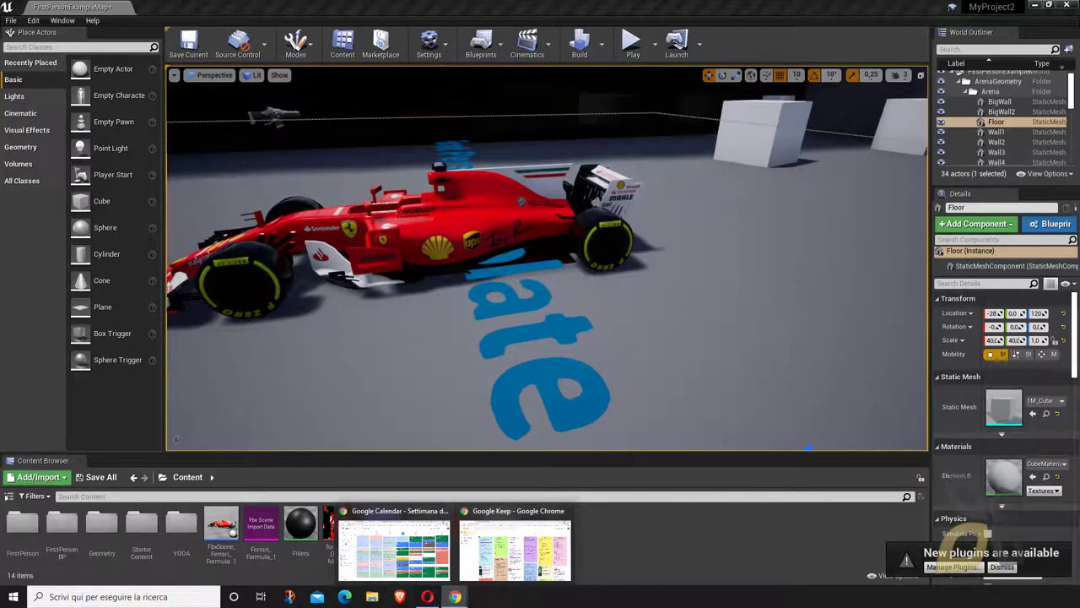
pyautogui.click(400, 597)
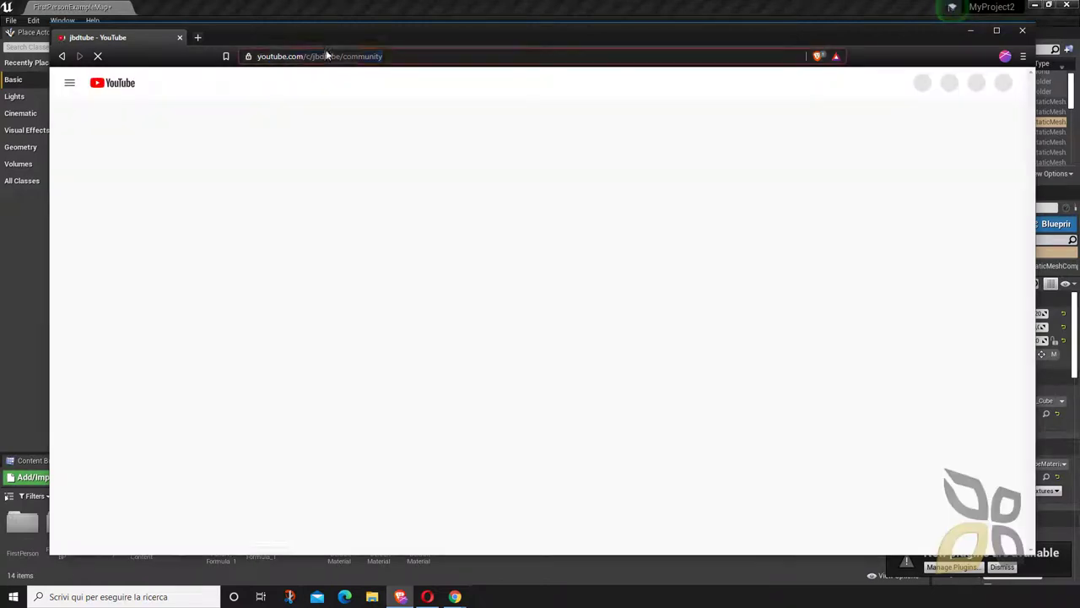
pyautogui.click(329, 56)
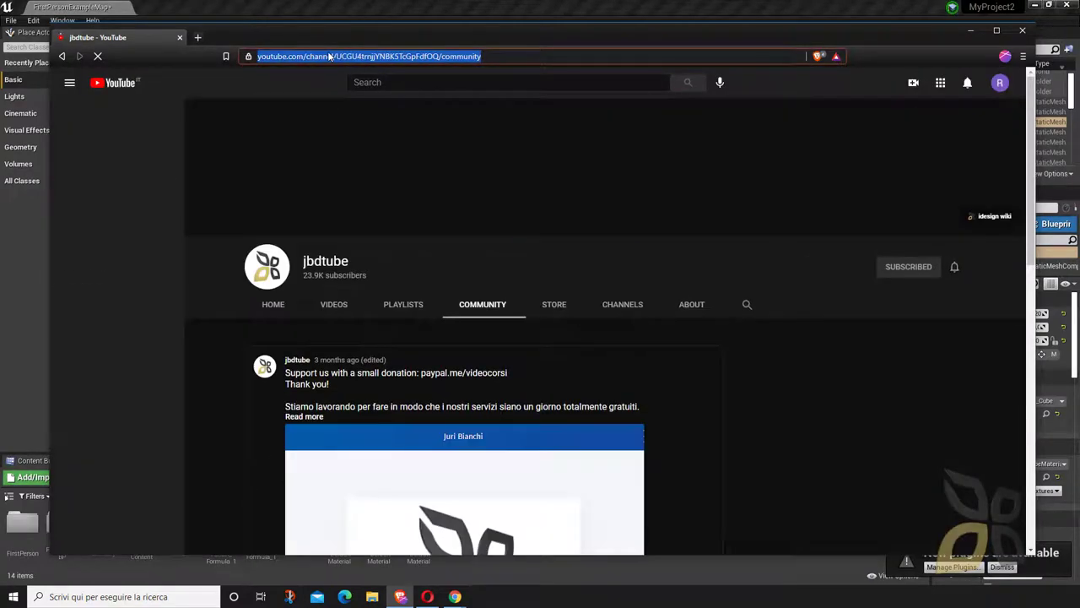
pyautogui.click(262, 180)
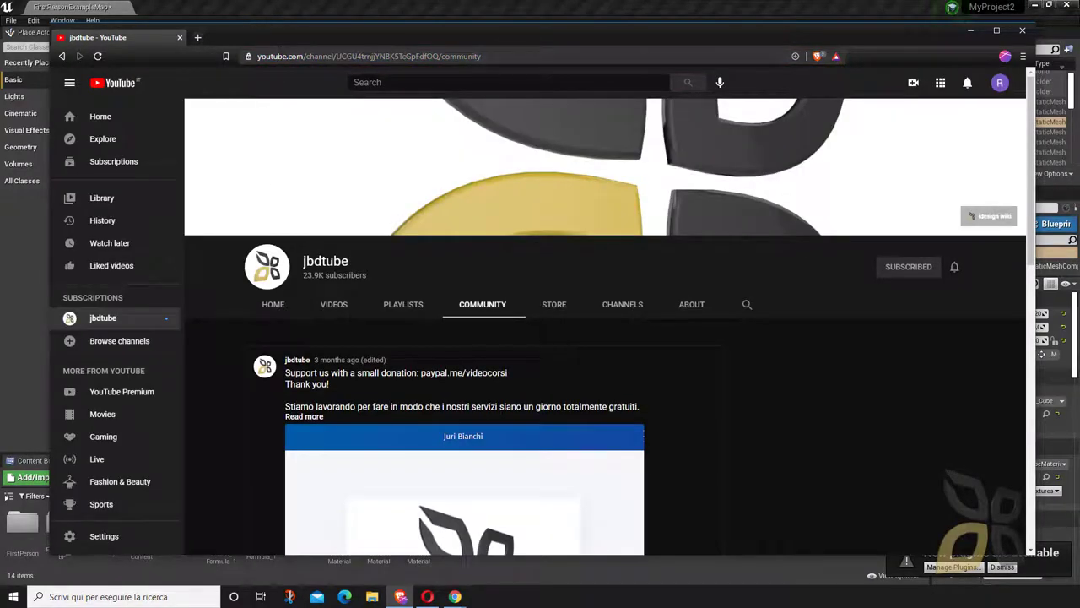
# Search within the jbdtube channel for "unreal export".
pyautogui.click(746, 305)
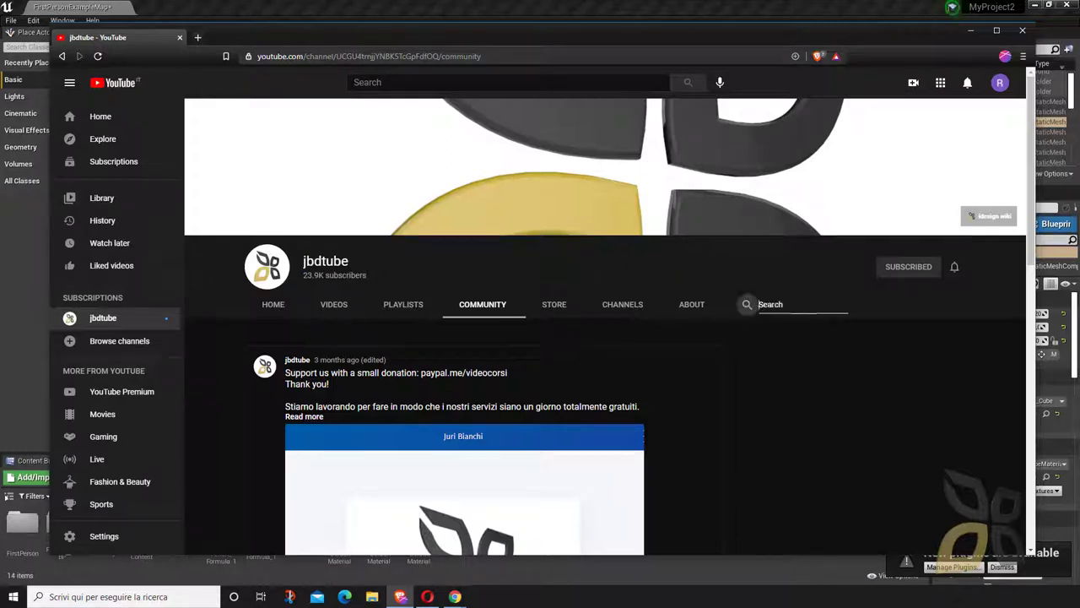
pyautogui.write('unreal')
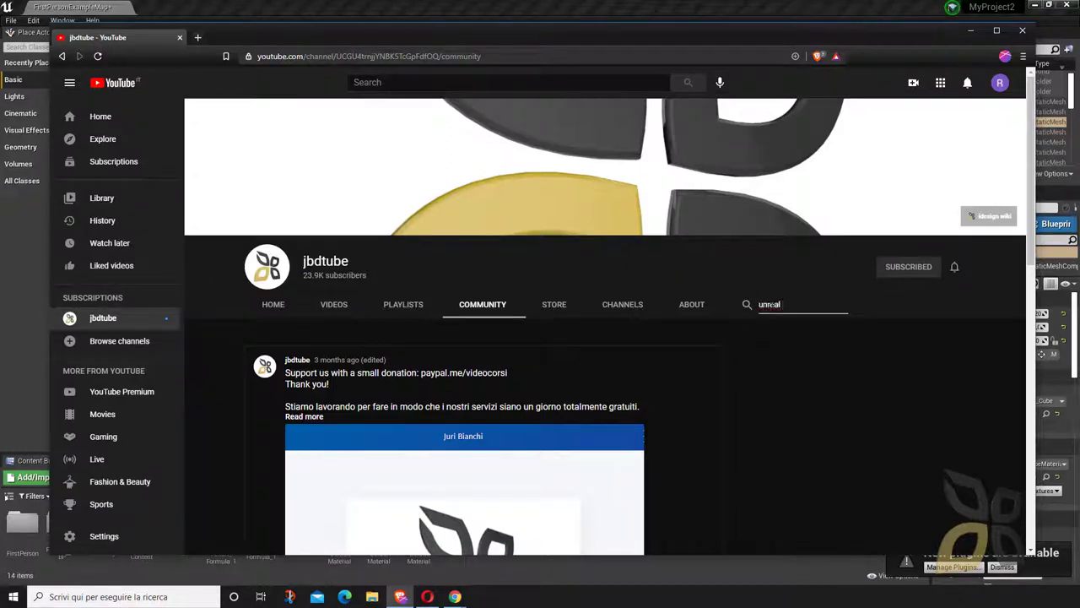
pyautogui.write(' export')
pyautogui.press('Return')
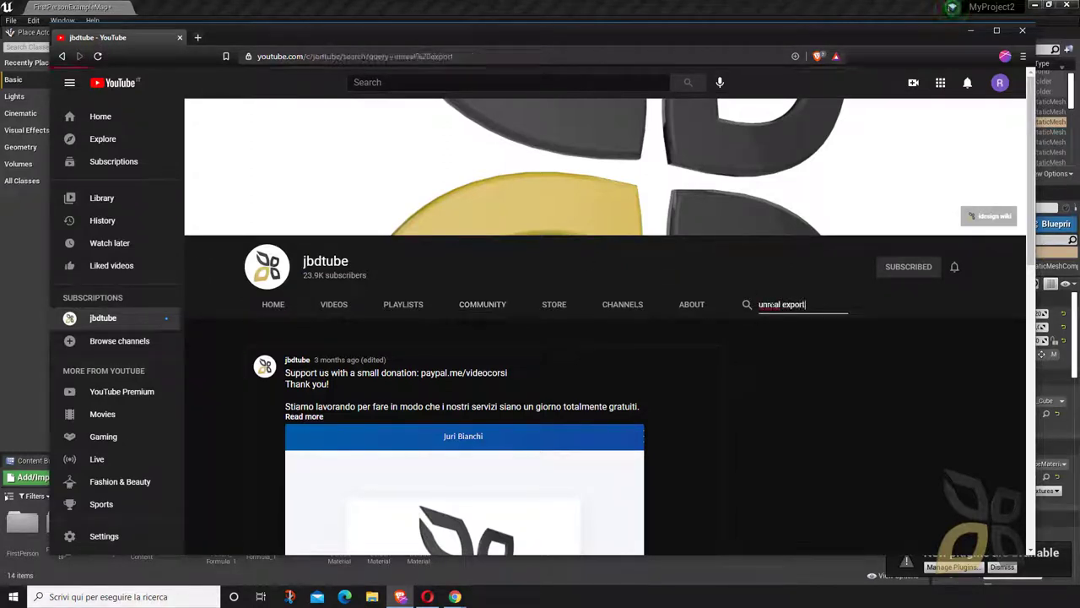
# Search the channel's videos for "unreal import" and for "unreal datasmith".
pyautogui.doubleClick(793, 305)
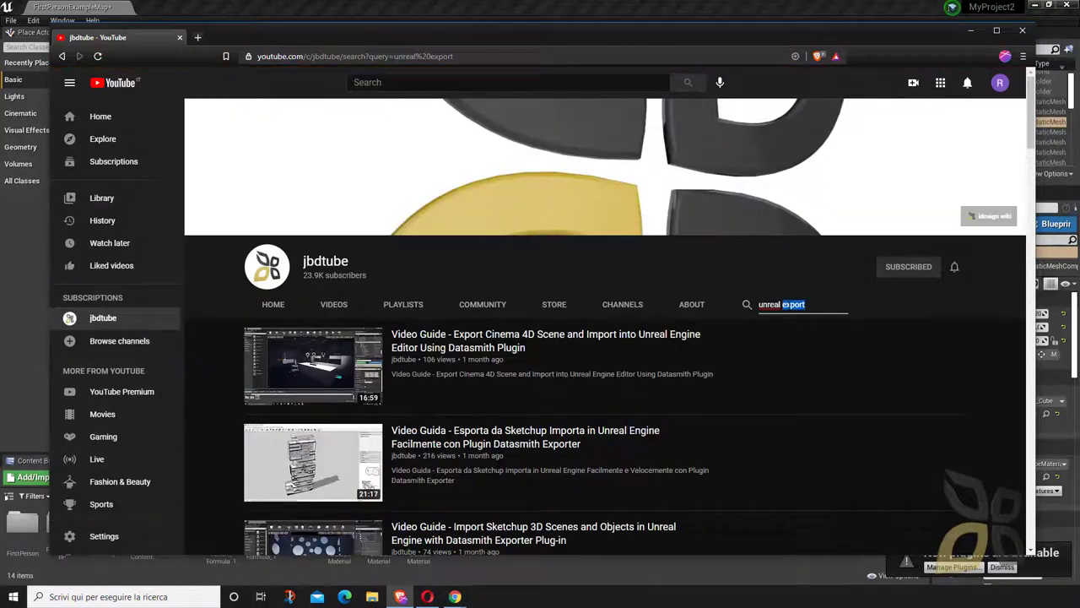
pyautogui.press('Return')
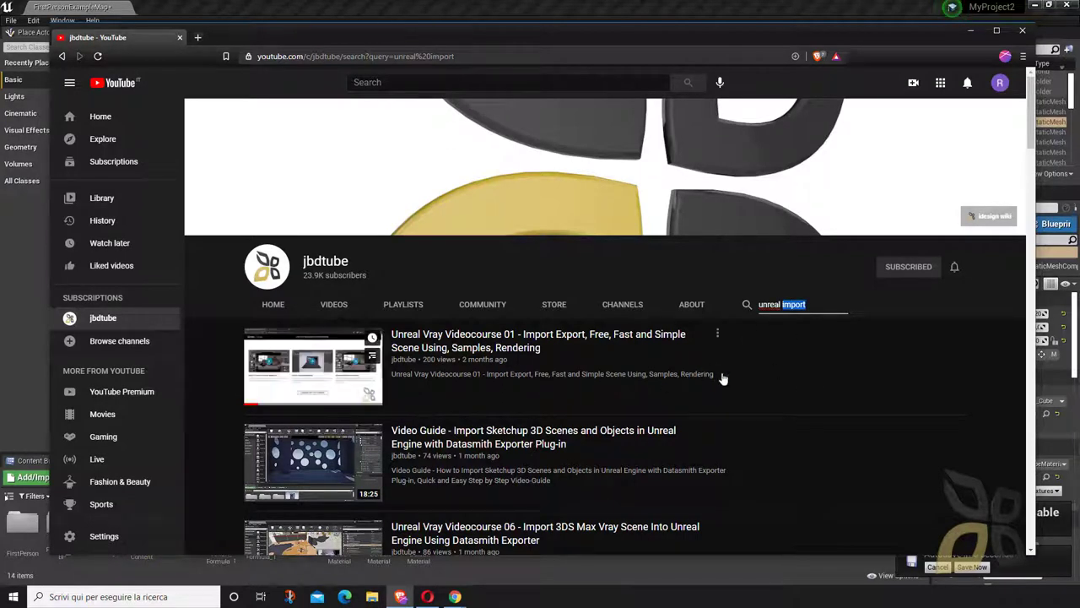
pyautogui.write('datasmith')
pyautogui.press('Return')
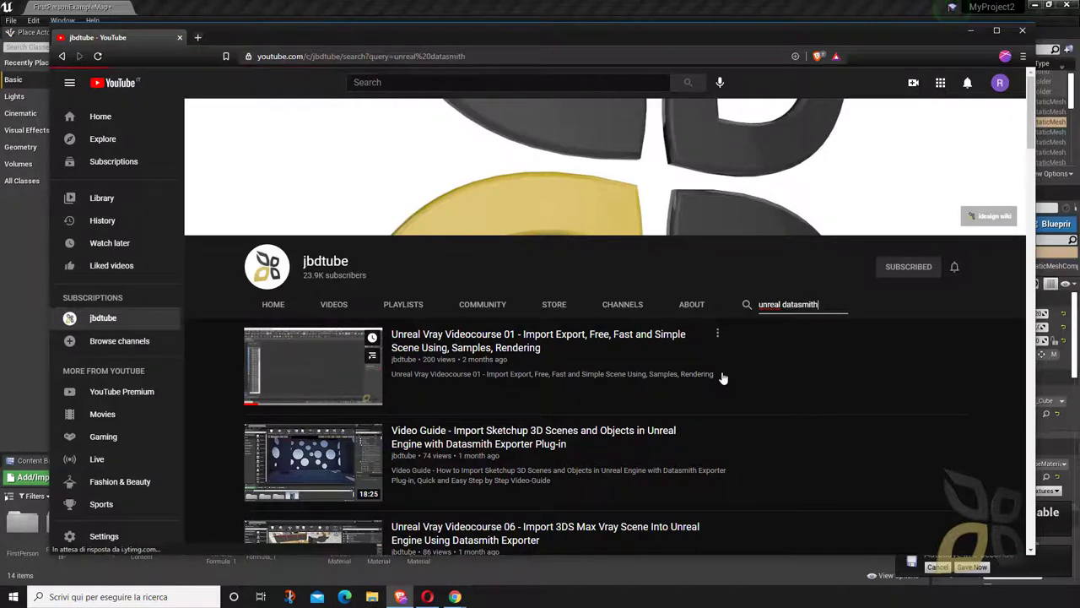
# Clear the channel search term and return to the Unreal Editor.
pyautogui.doubleClick(802, 304)
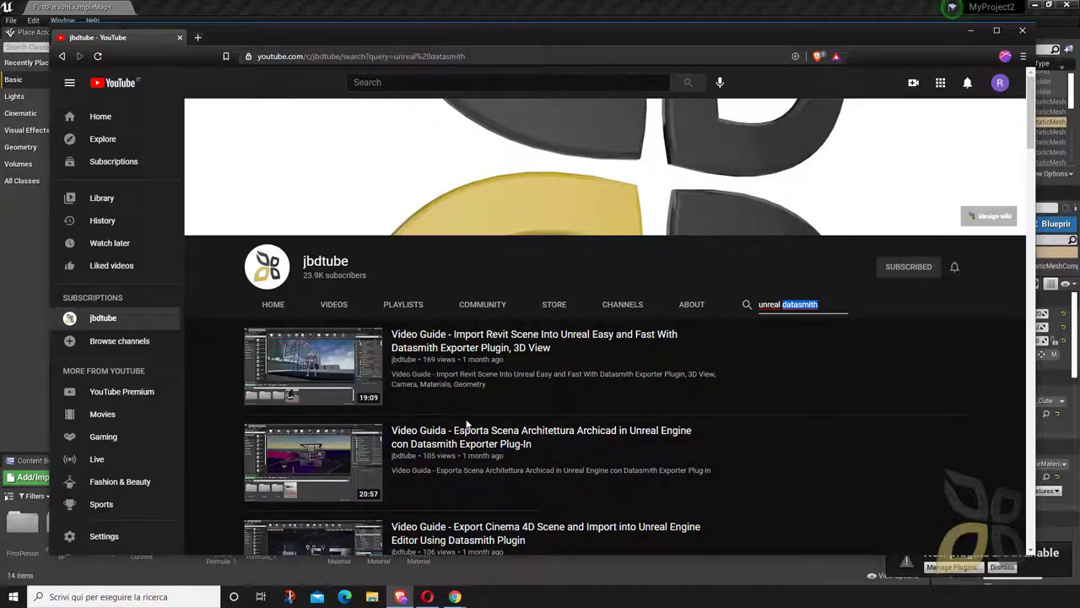
pyautogui.click(768, 305)
pyautogui.doubleClick(784, 304)
pyautogui.click(808, 336)
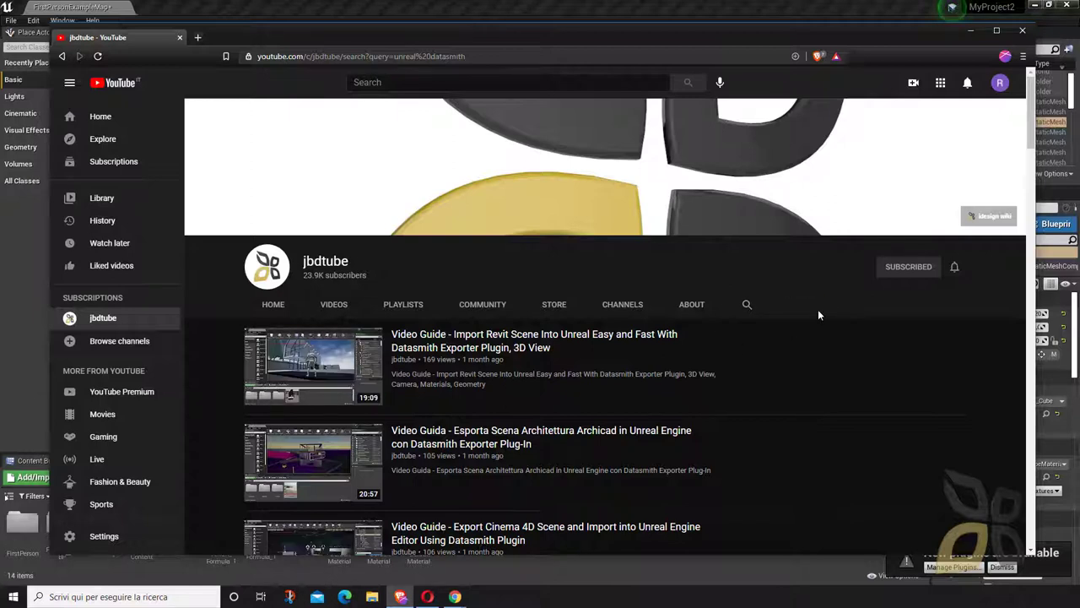
pyautogui.click(747, 306)
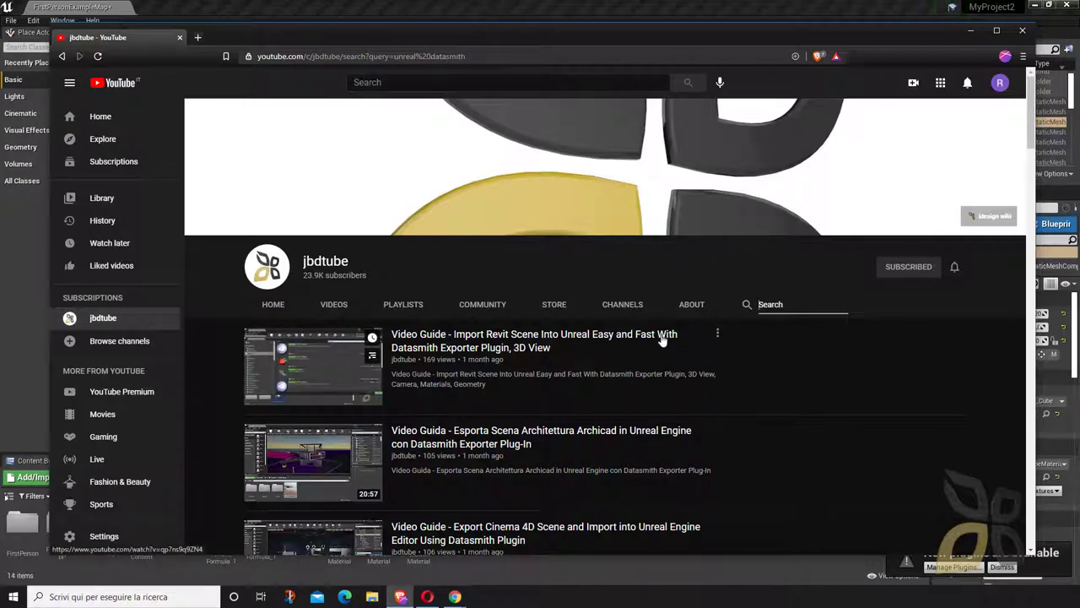
pyautogui.click(971, 30)
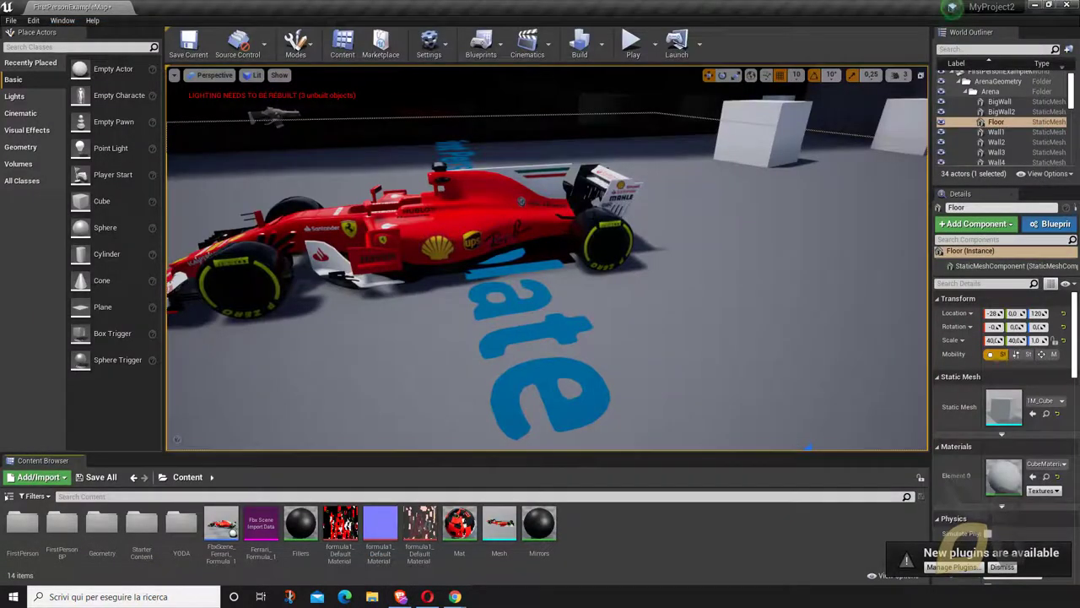
# Inspect the whole imported Ferrari Formula 1 car as a selectable object, leaving the floor selected.
pyautogui.moveTo(446, 285); pyautogui.dragTo(327, 230, button='right')
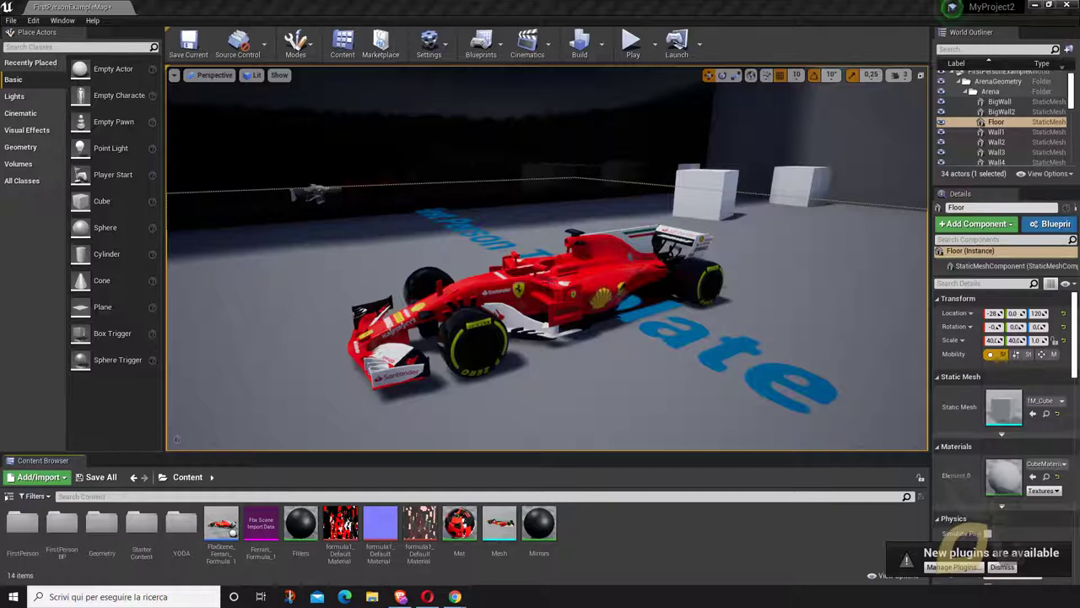
pyautogui.click(547, 280)
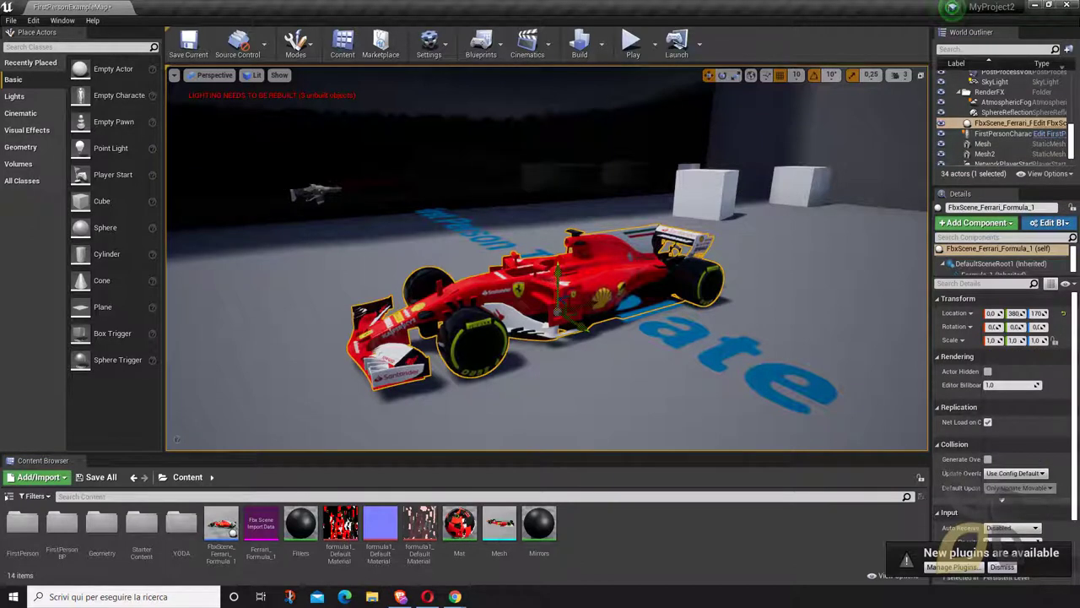
pyautogui.moveTo(554, 271)
pyautogui.mouseDown()
pyautogui.moveTo(552, 181)
pyautogui.moveTo(547, 294)
pyautogui.moveTo(557, 275)
pyautogui.moveTo(557, 288)
pyautogui.mouseUp()
pyautogui.click(733, 359)
pyautogui.click(598, 243)
pyautogui.click(762, 237)
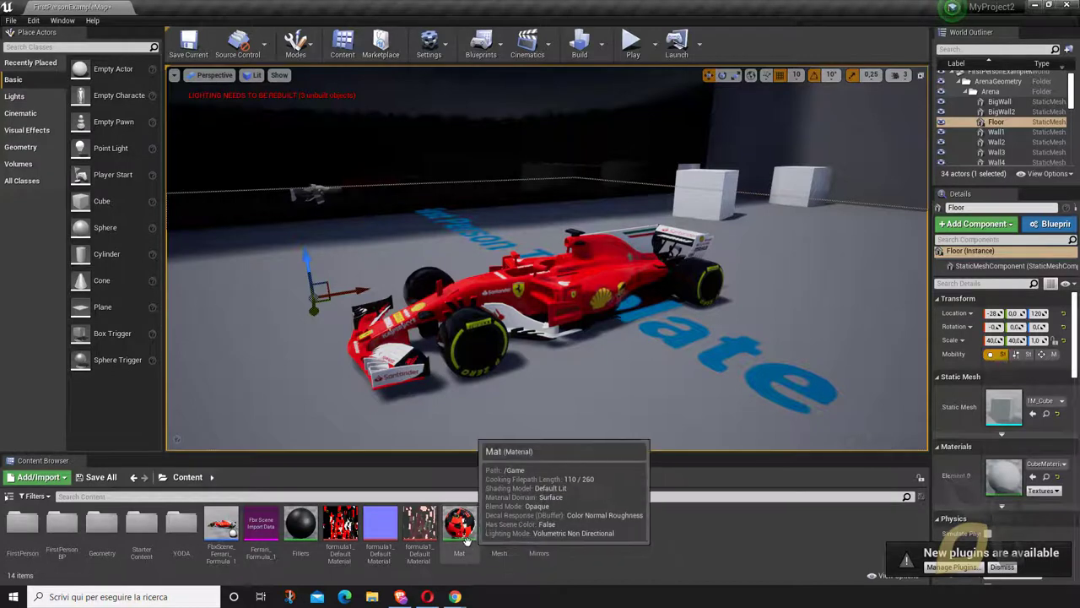
# Switch to the Brave browser and search the web for "blender" in a new tab.
pyautogui.hotkey('alt', 'Tab')
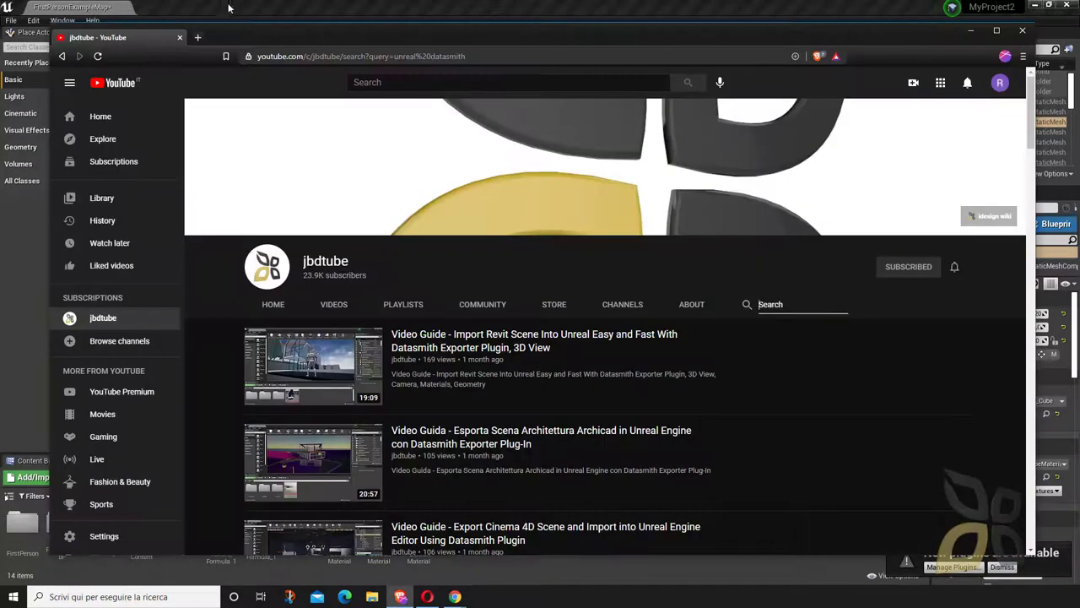
pyautogui.click(197, 38)
pyautogui.write('bln')
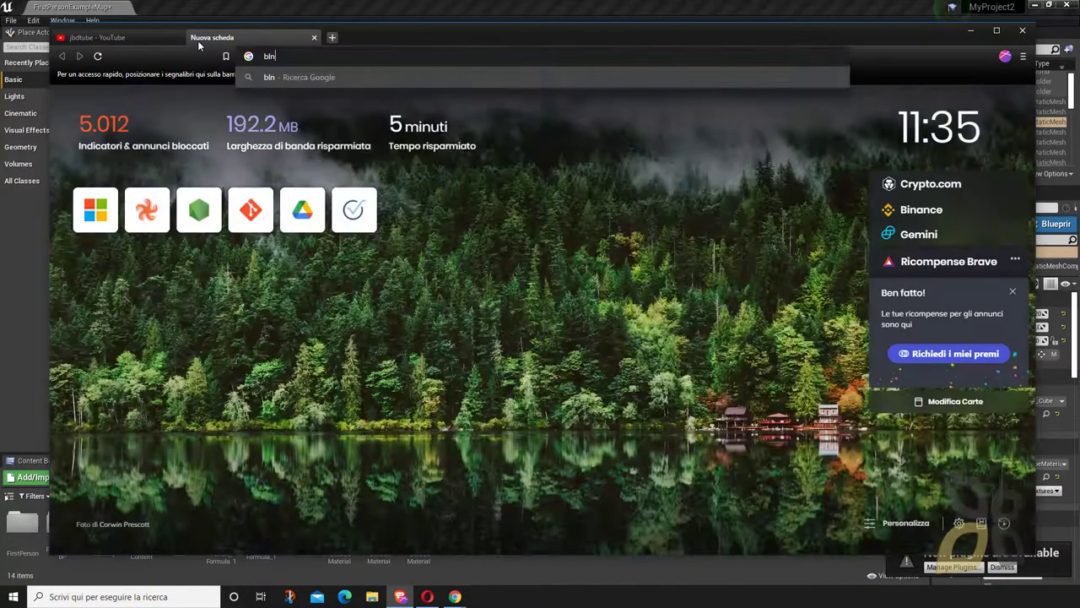
pyautogui.press('BackSpace')
pyautogui.write('ender')
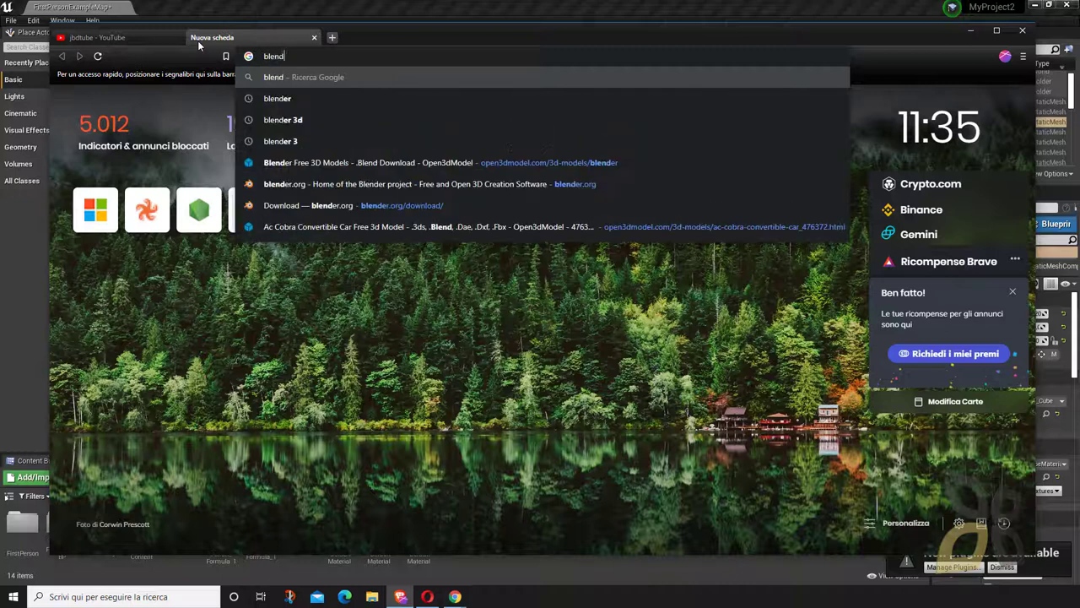
pyautogui.press('Return')
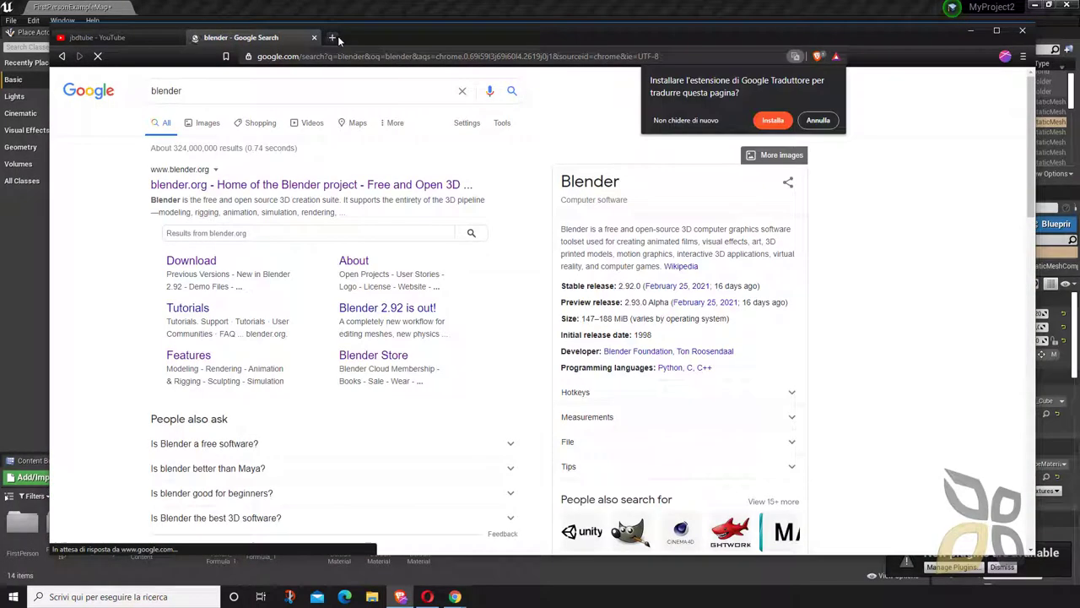
# Search the web for "epic games launcher" in another new tab and decline the Google Translate extension offer.
pyautogui.click(332, 37)
pyautogui.write('epic')
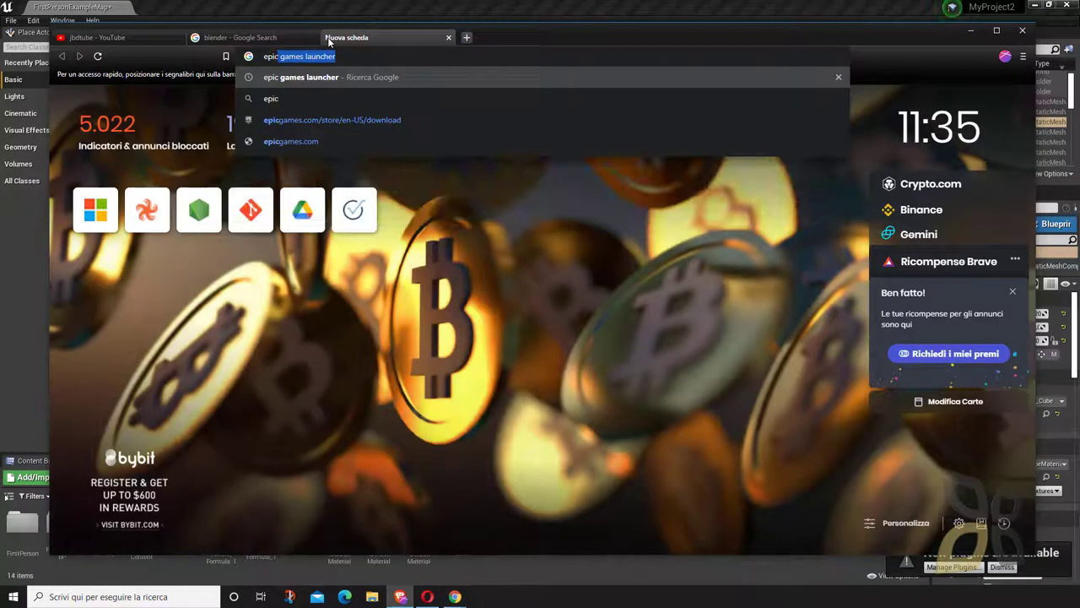
pyautogui.press('Return')
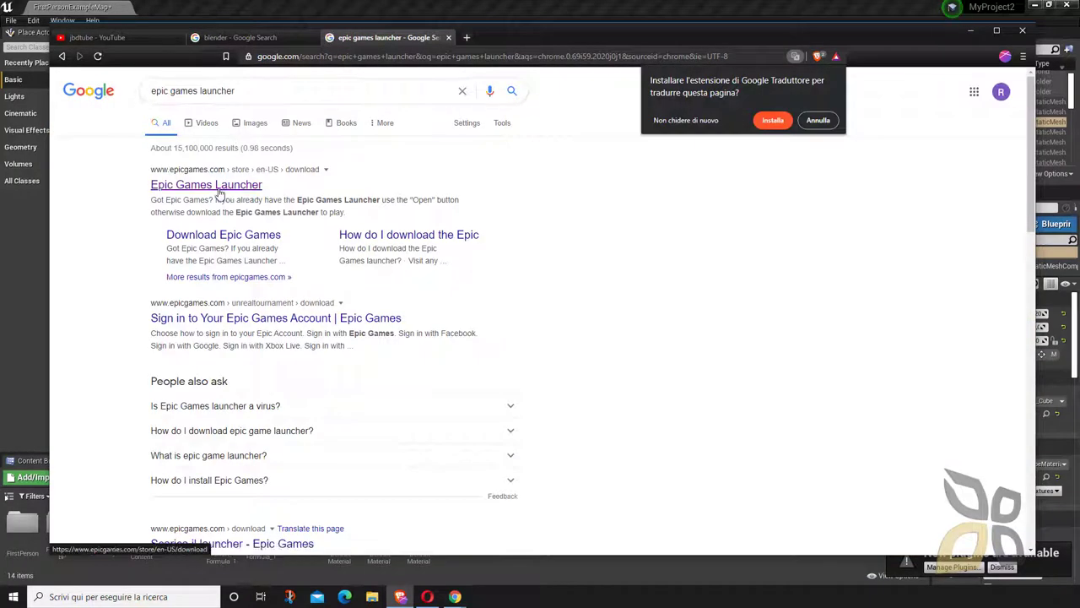
pyautogui.click(802, 121)
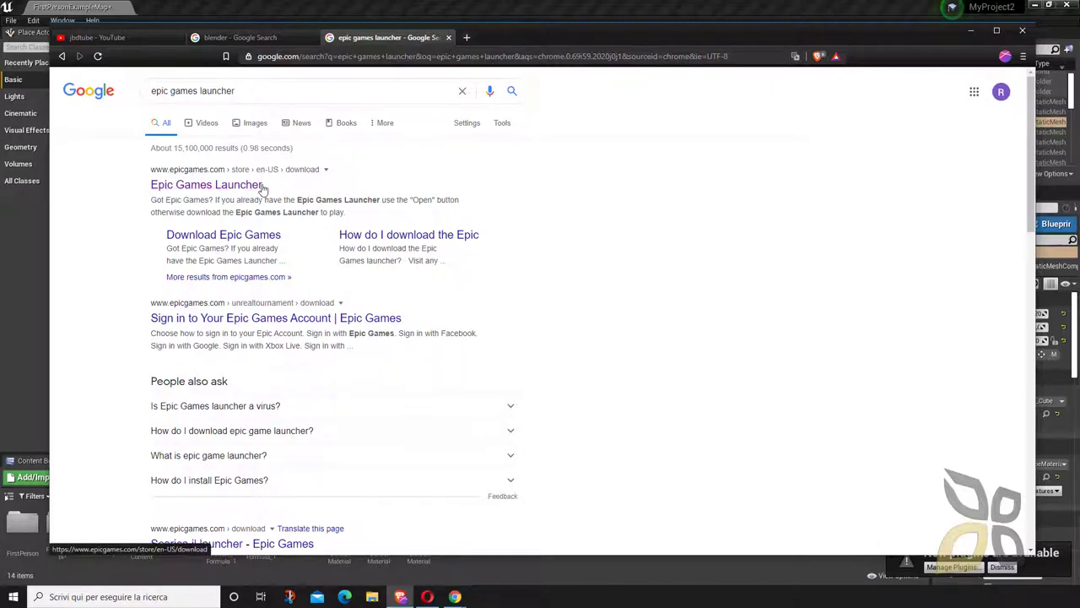
# Revisit the Blender results, return to the jbdtube channel and search its videos for "blender install".
pyautogui.click(250, 35)
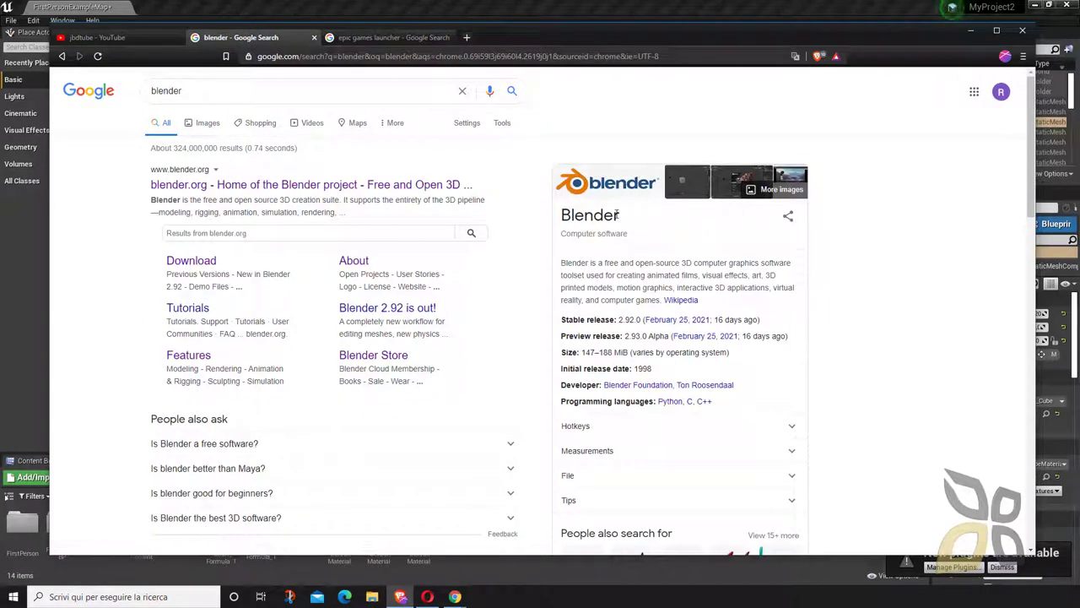
pyautogui.click(119, 39)
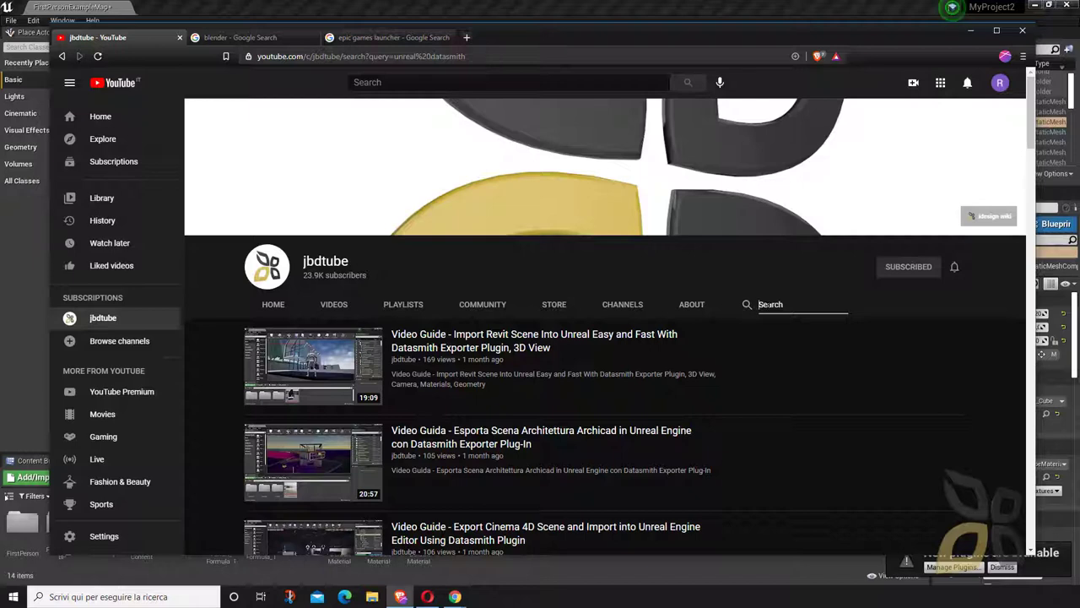
pyautogui.moveTo(735, 389)
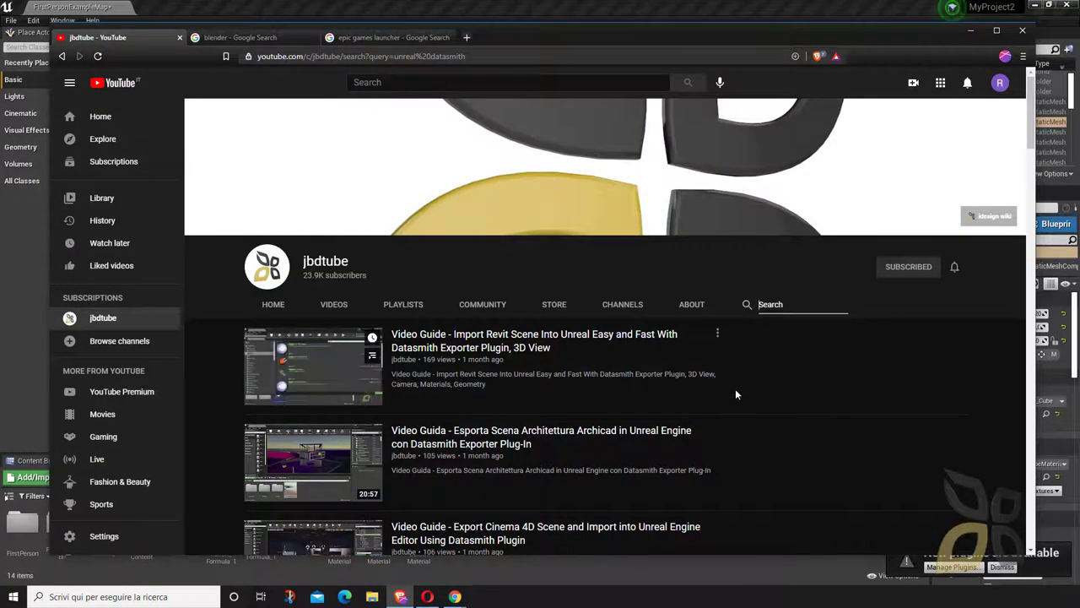
pyautogui.write('blender insta')
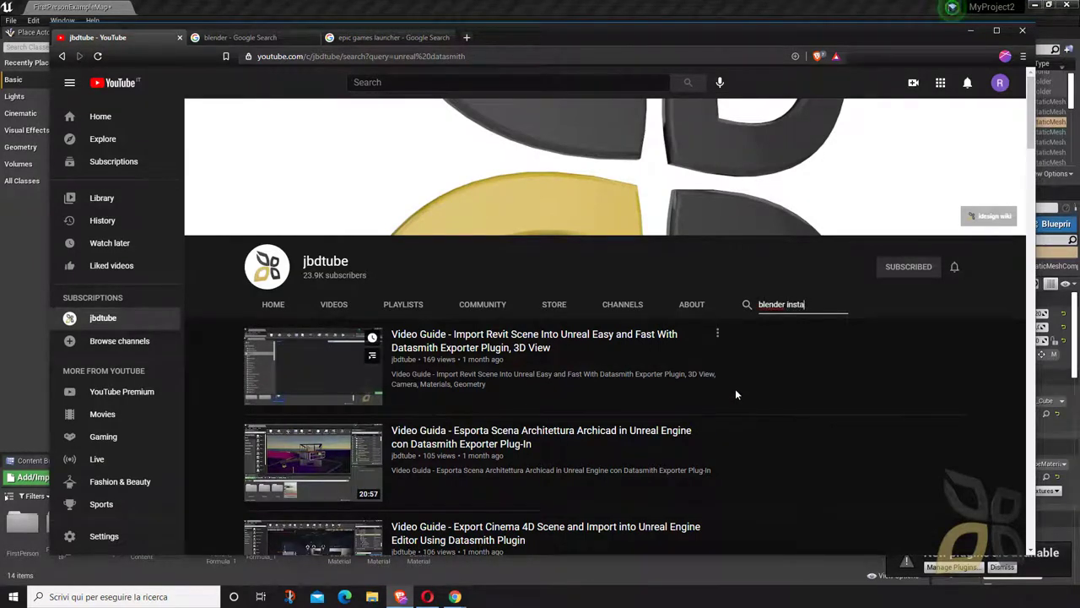
pyautogui.write('ll')
pyautogui.press('Return')
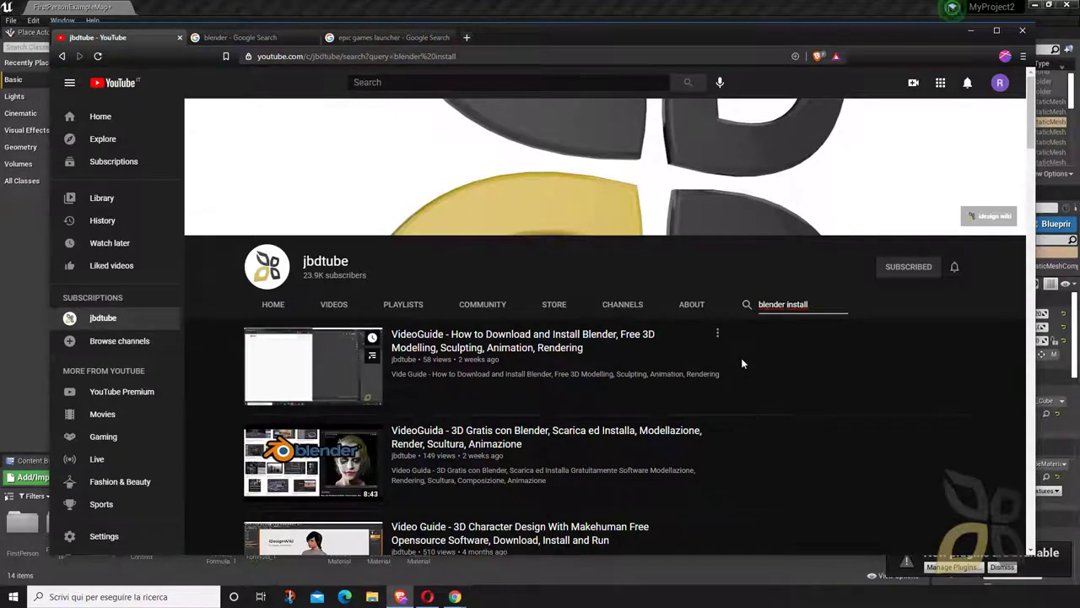
pyautogui.scroll(-1, 743, 356)
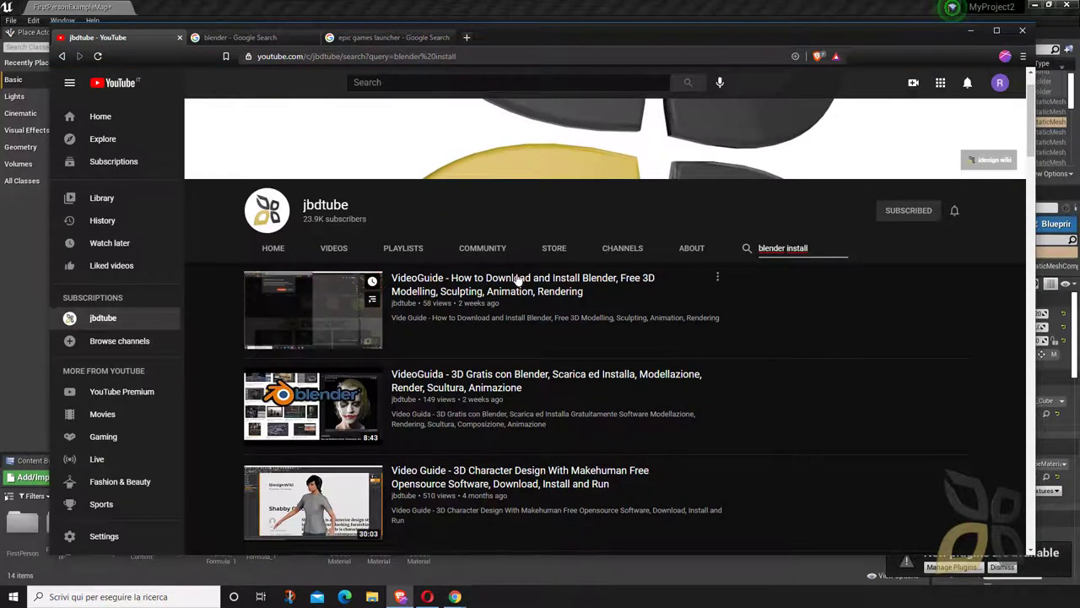
pyautogui.scroll(1, 518, 280)
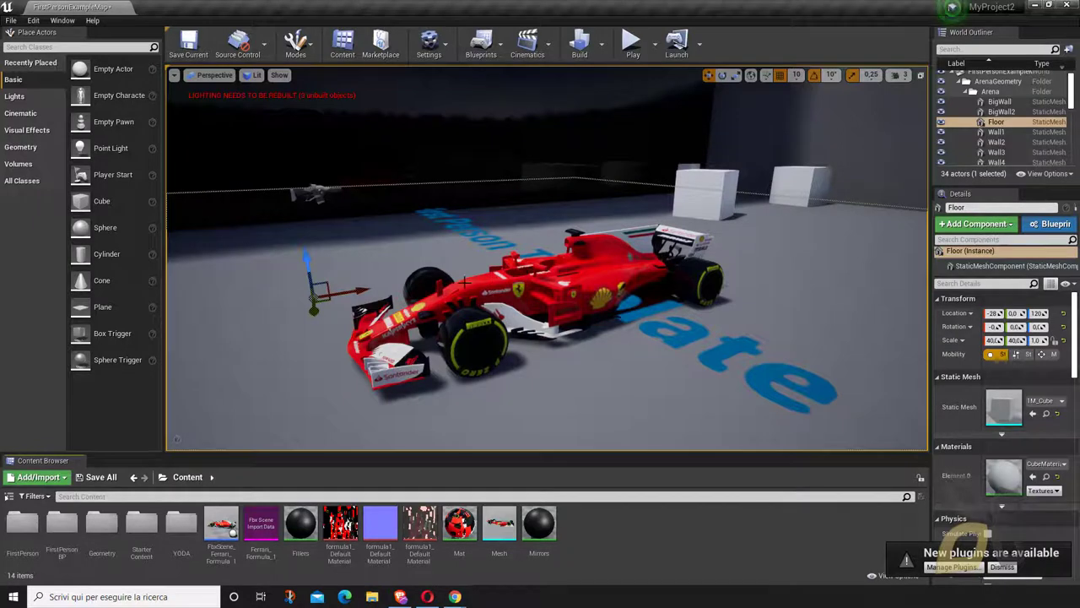
# Switch back to the Unreal Editor and select the Ferrari Formula 1 car in the viewport.
pyautogui.click(606, 265)
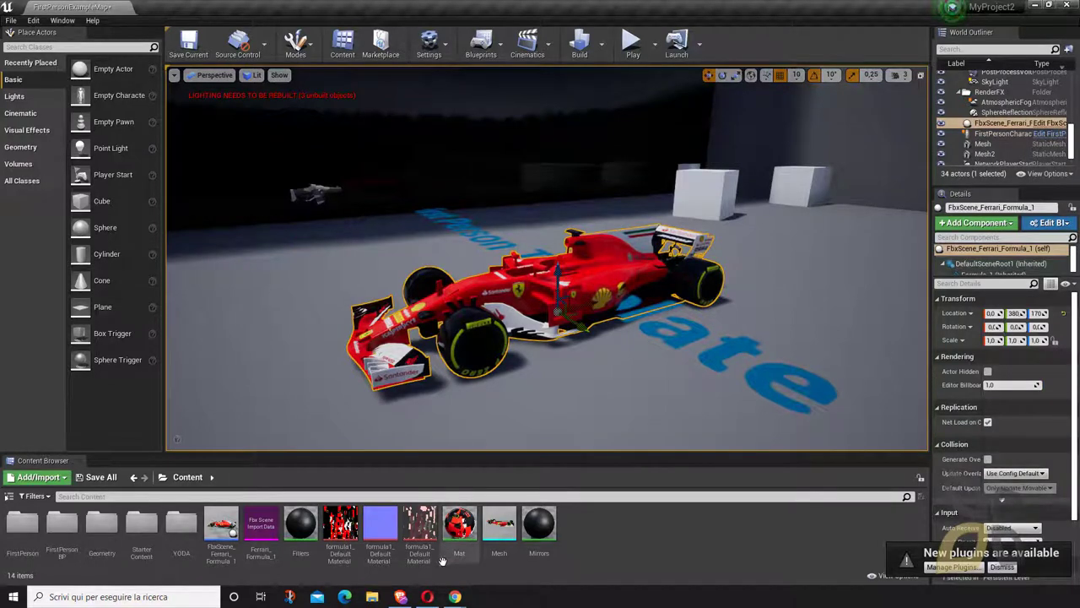
# Switch to the Chrome browser and go from the Ferrari model page to the c4ddownload.com home page.
pyautogui.moveTo(453, 595)
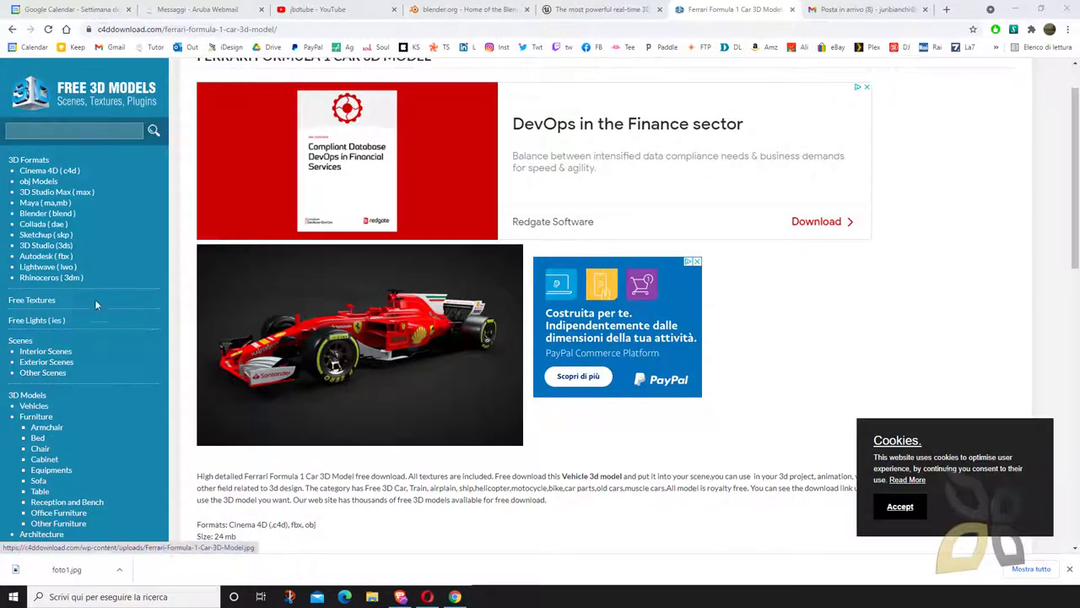
pyautogui.click(158, 30)
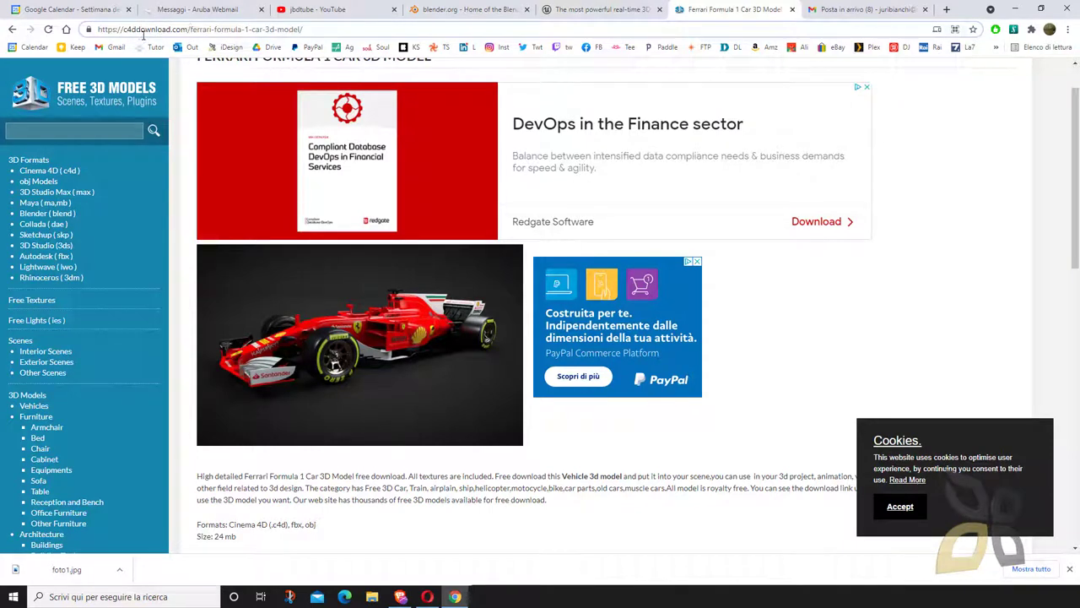
pyautogui.moveTo(189, 29); pyautogui.dragTo(304, 28)
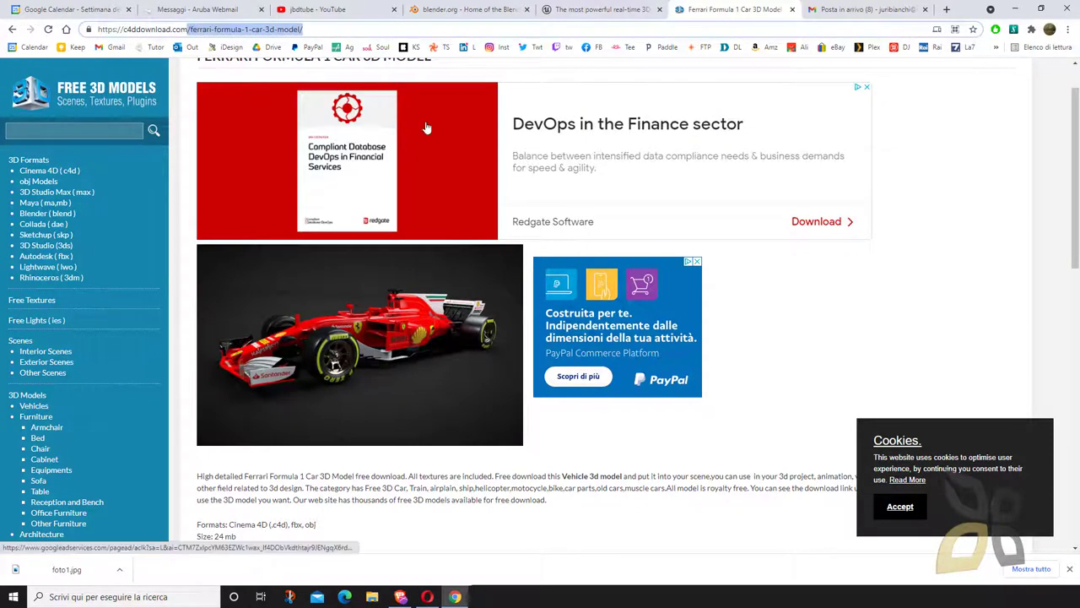
pyautogui.press('BackSpace')
pyautogui.press('Return')
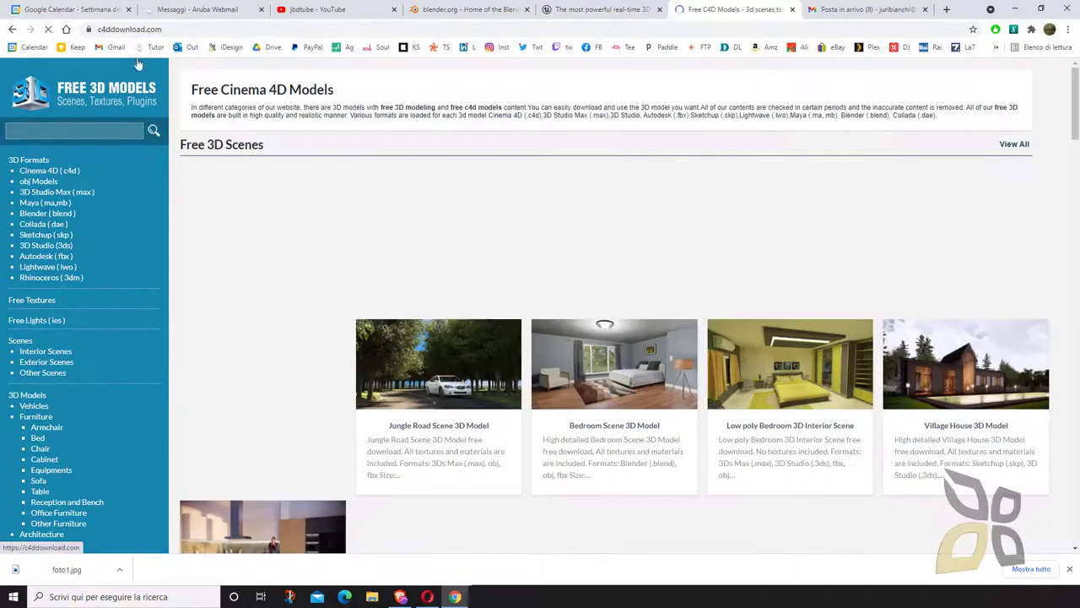
pyautogui.click(109, 29)
pyautogui.click(110, 30)
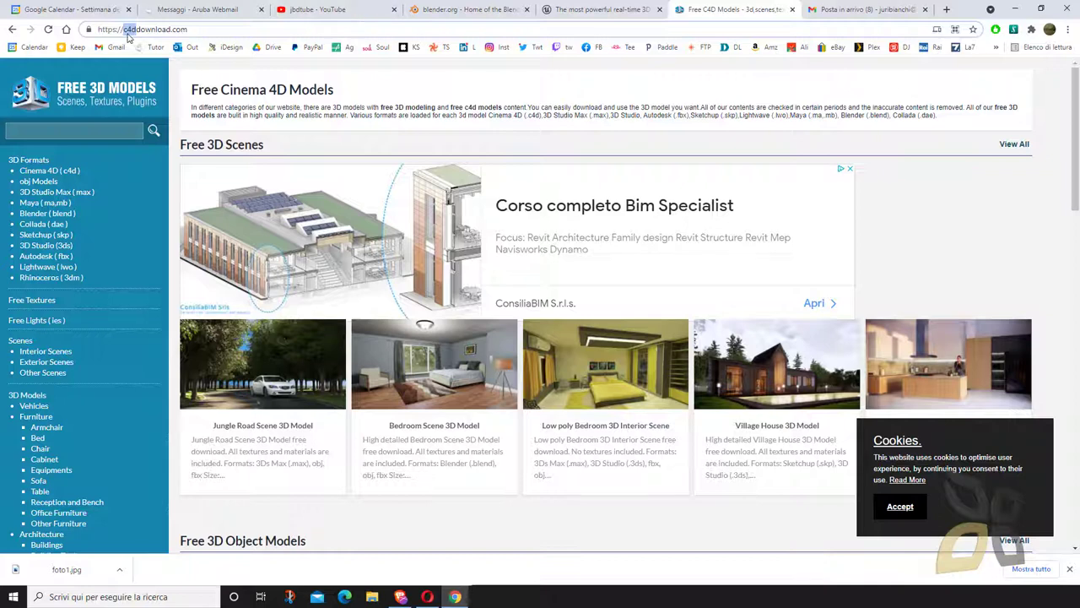
# Look through the jbdtube channel's playlists on YouTube, including the English video courses.
pyautogui.click(320, 12)
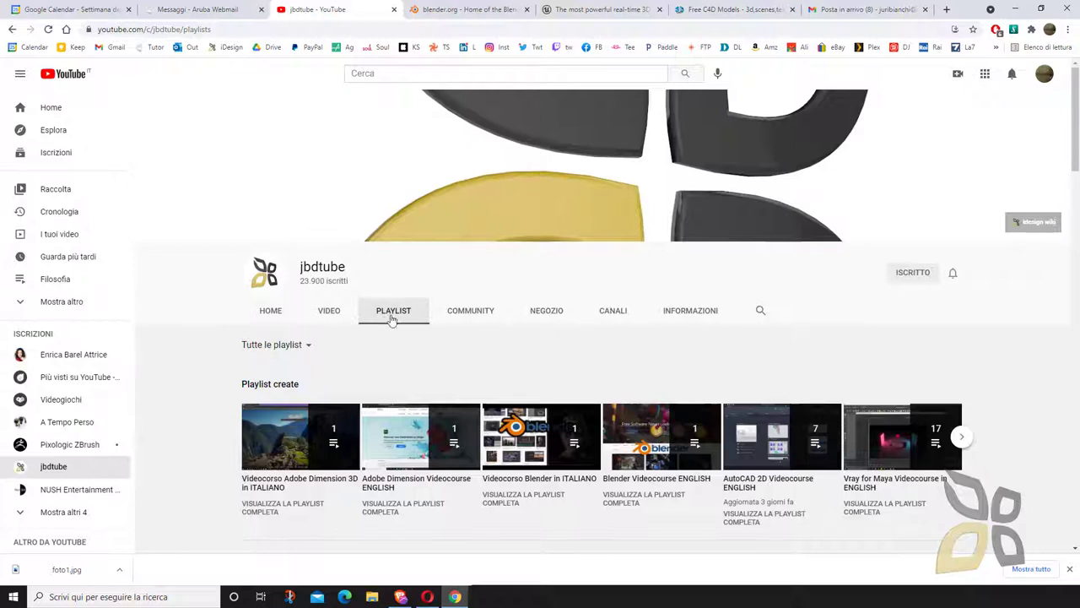
pyautogui.scroll(-3, 466, 302)
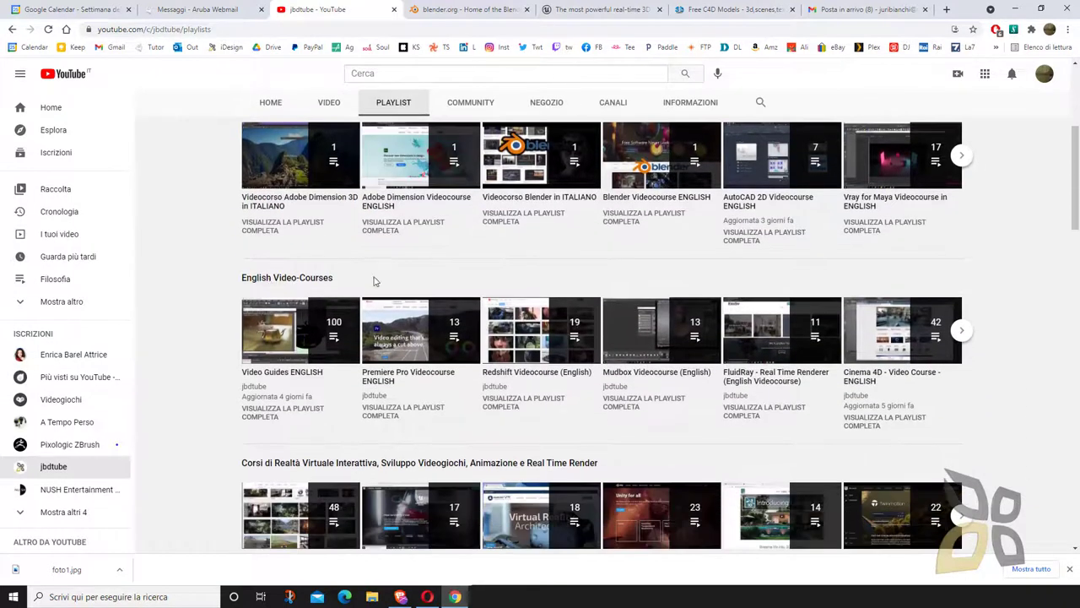
pyautogui.moveTo(373, 276)
pyautogui.mouseDown()
pyautogui.moveTo(227, 276)
pyautogui.moveTo(374, 276)
pyautogui.mouseUp()
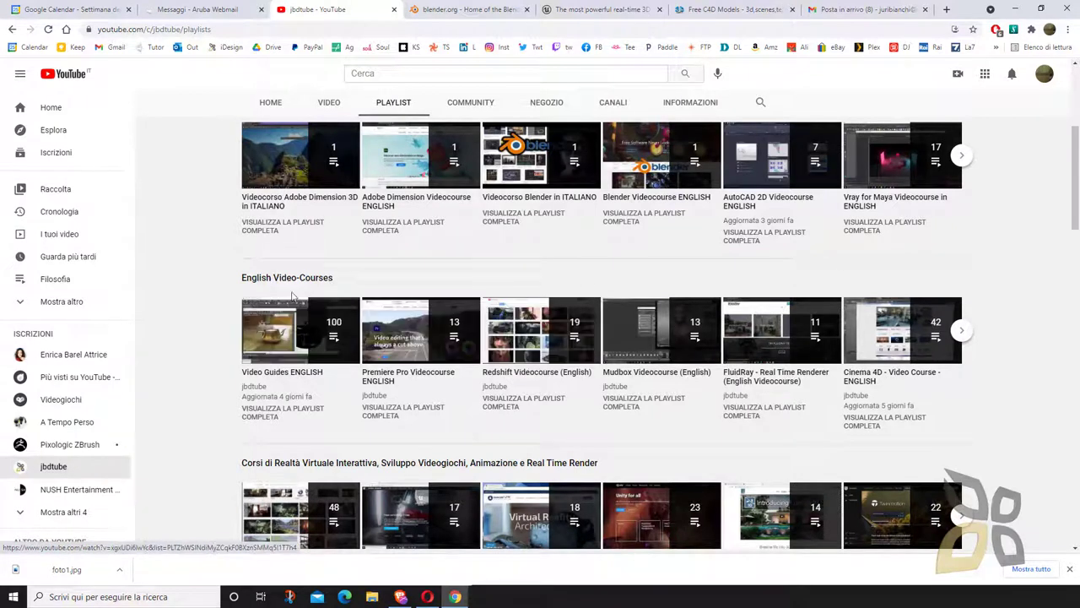
pyautogui.scroll(2, 349, 250)
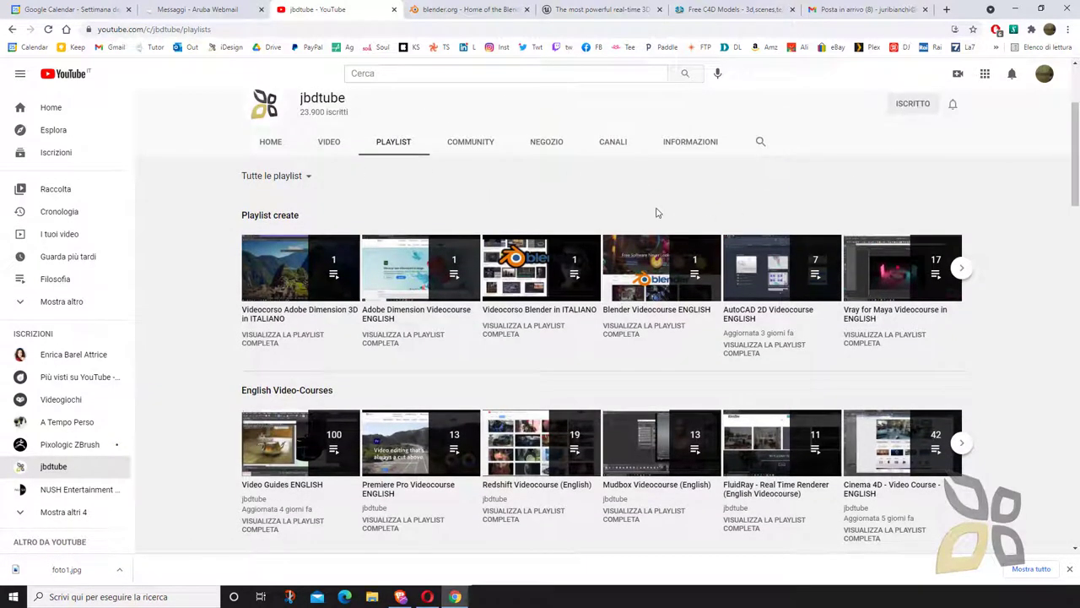
# Return to the c4ddownload.com site and browse its Autodesk (fbx) format category, closing the advertisement.
pyautogui.click(713, 9)
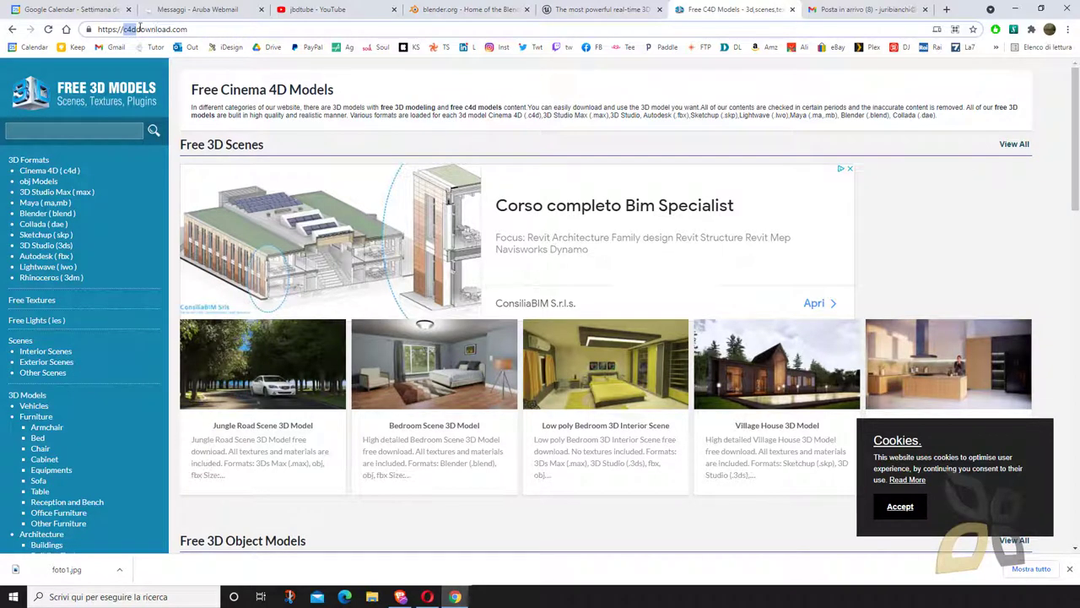
pyautogui.moveTo(201, 28); pyautogui.dragTo(98, 28)
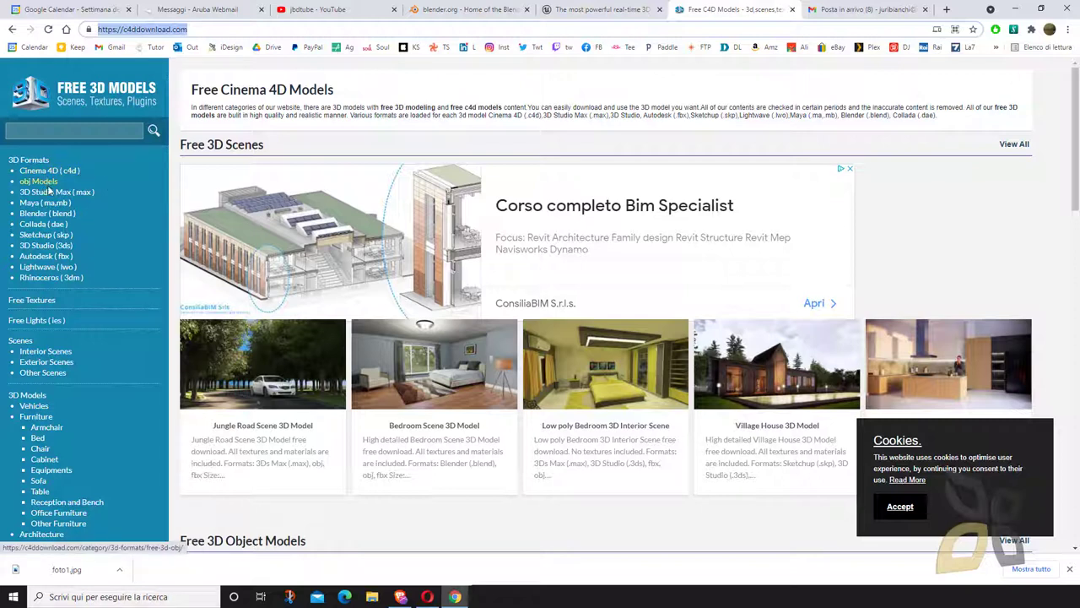
pyautogui.click(48, 262)
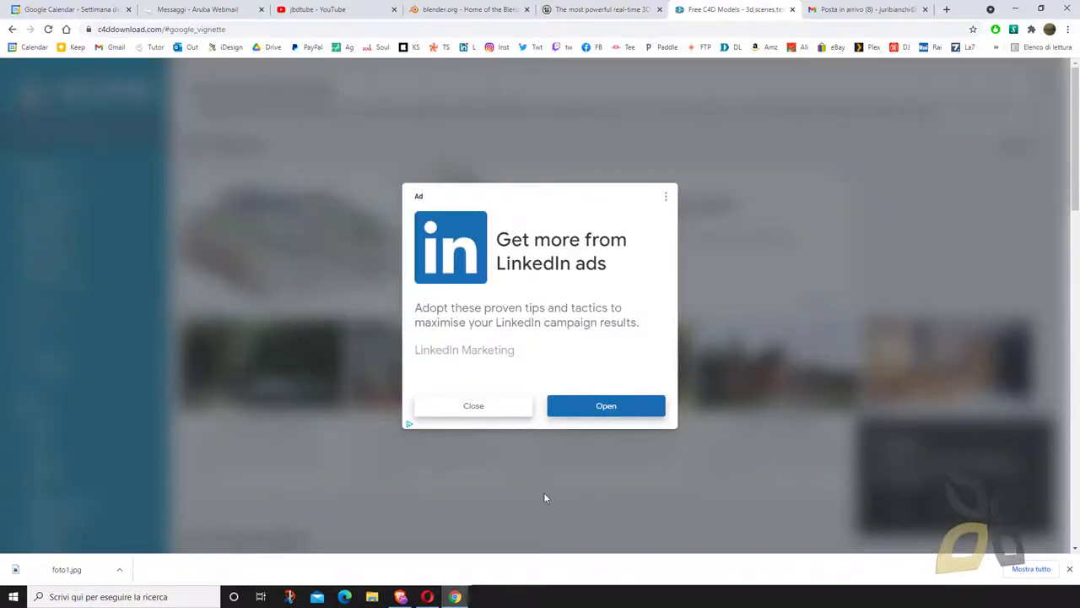
pyautogui.click(464, 408)
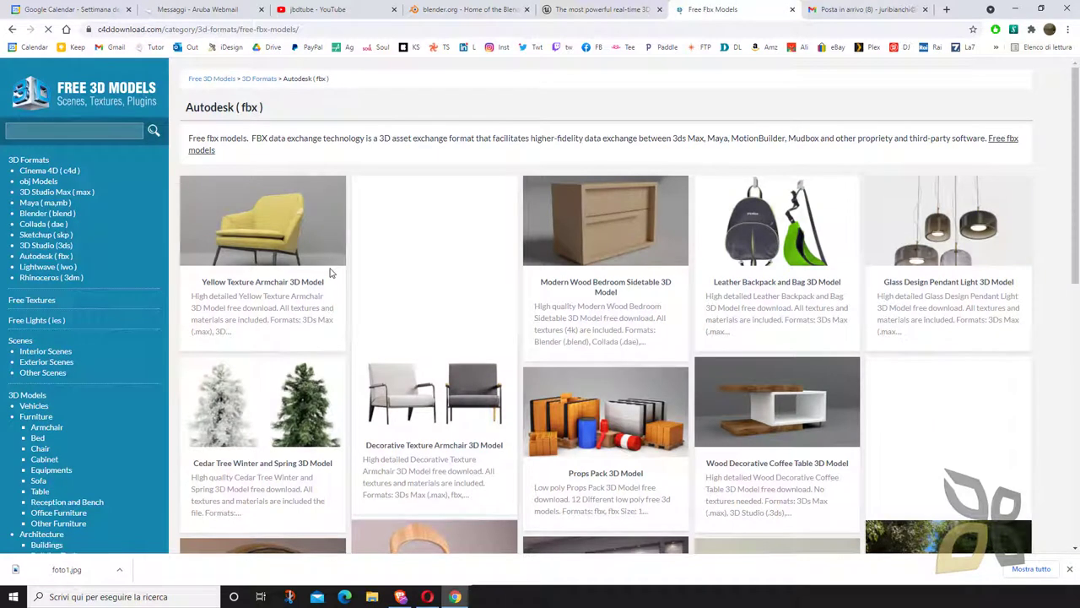
pyautogui.scroll(-1, 785, 405)
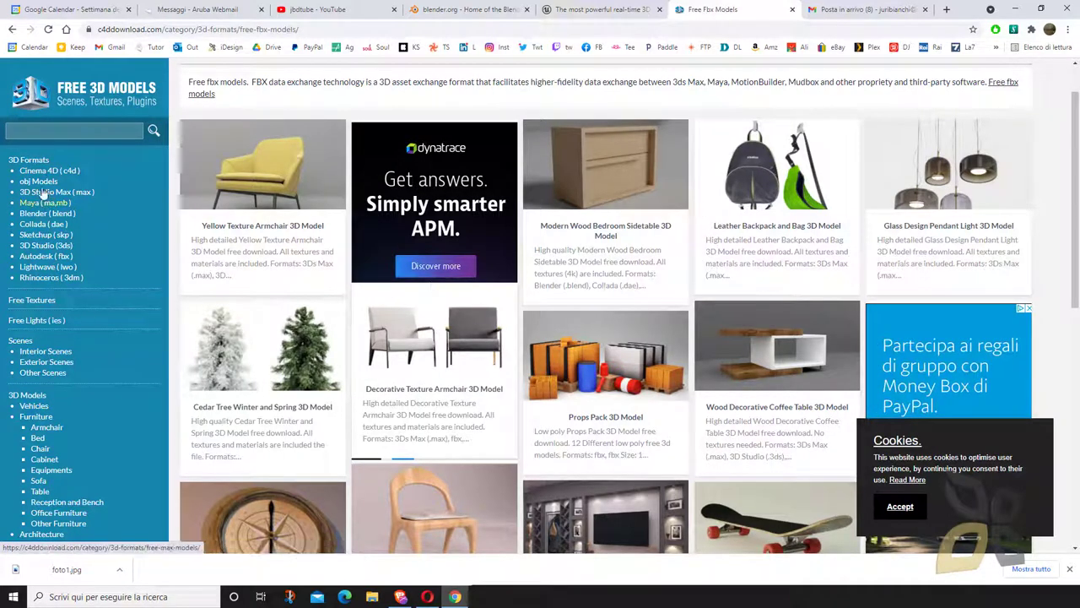
# Open the Vehicles category of the 3D models and browse its list down to the Ferrari Formula 1 car.
pyautogui.scroll(-2, 44, 179)
pyautogui.scroll(-4, 44, 179)
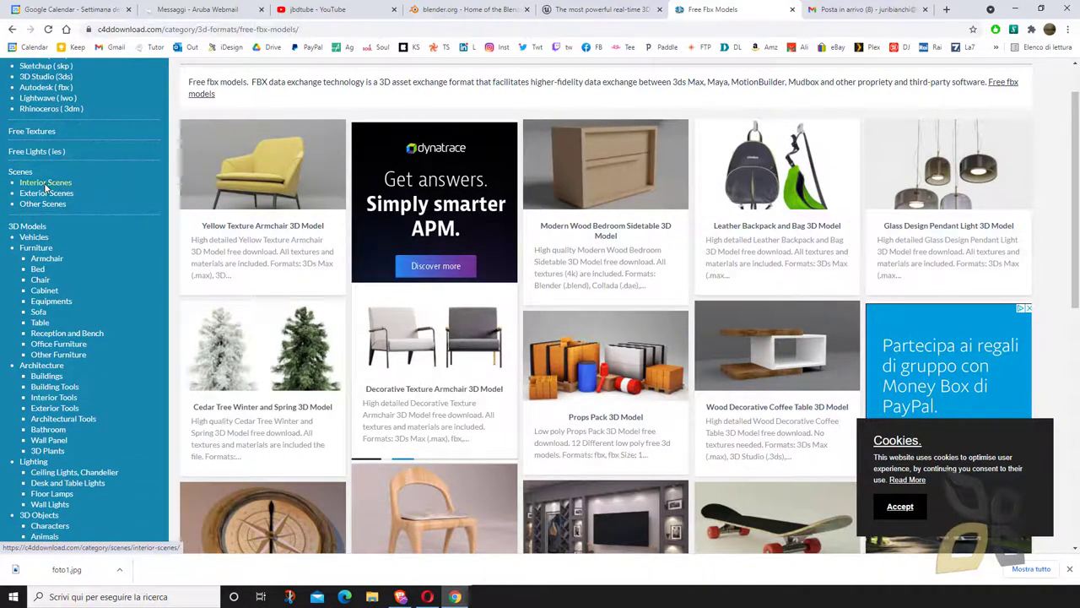
pyautogui.click(32, 237)
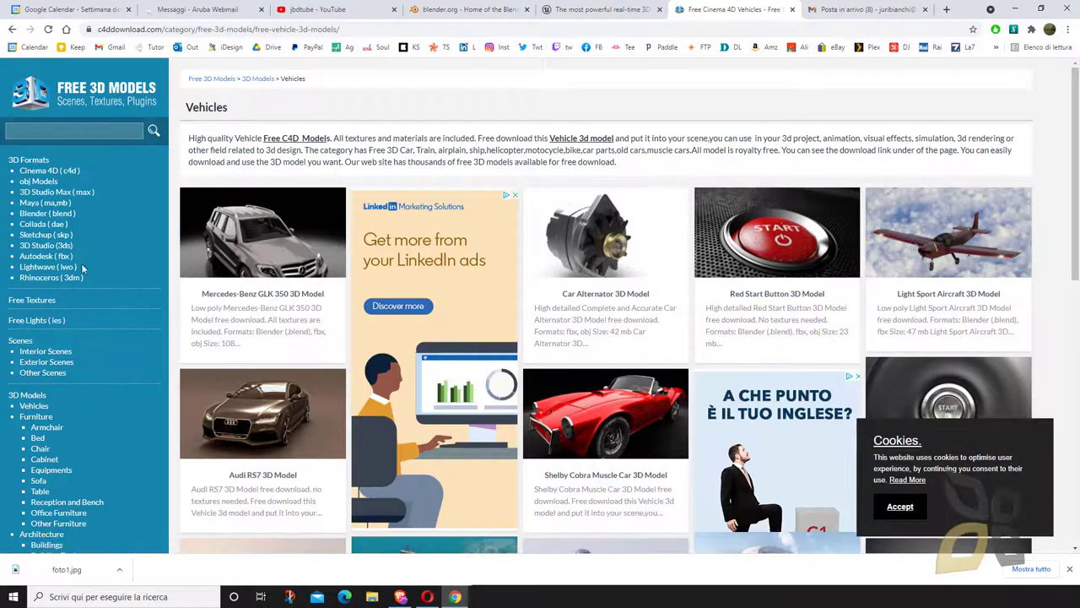
pyautogui.scroll(-2, 641, 202)
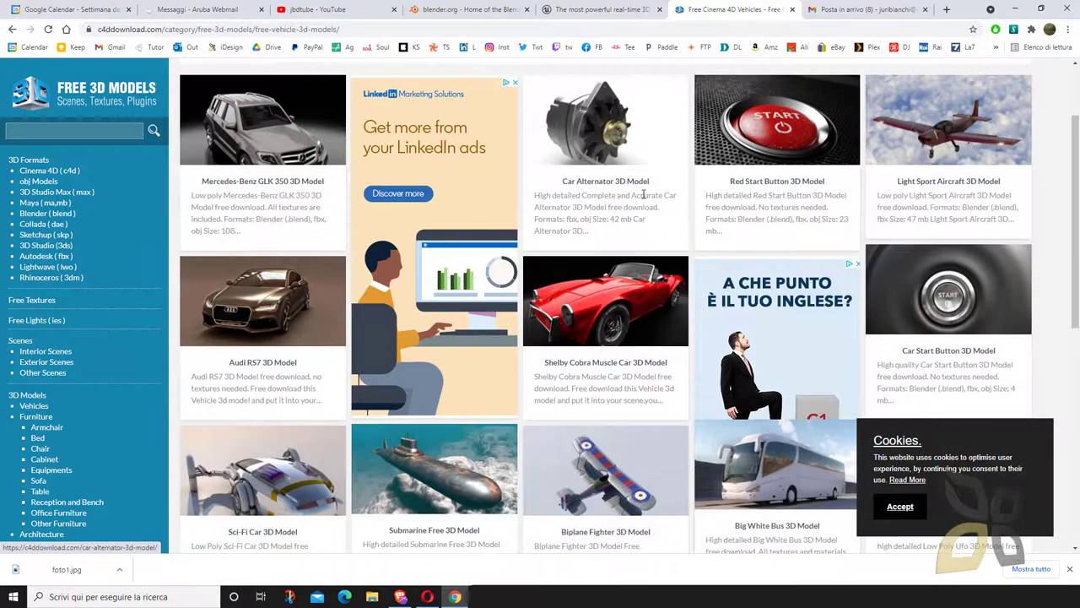
pyautogui.scroll(-6, 643, 194)
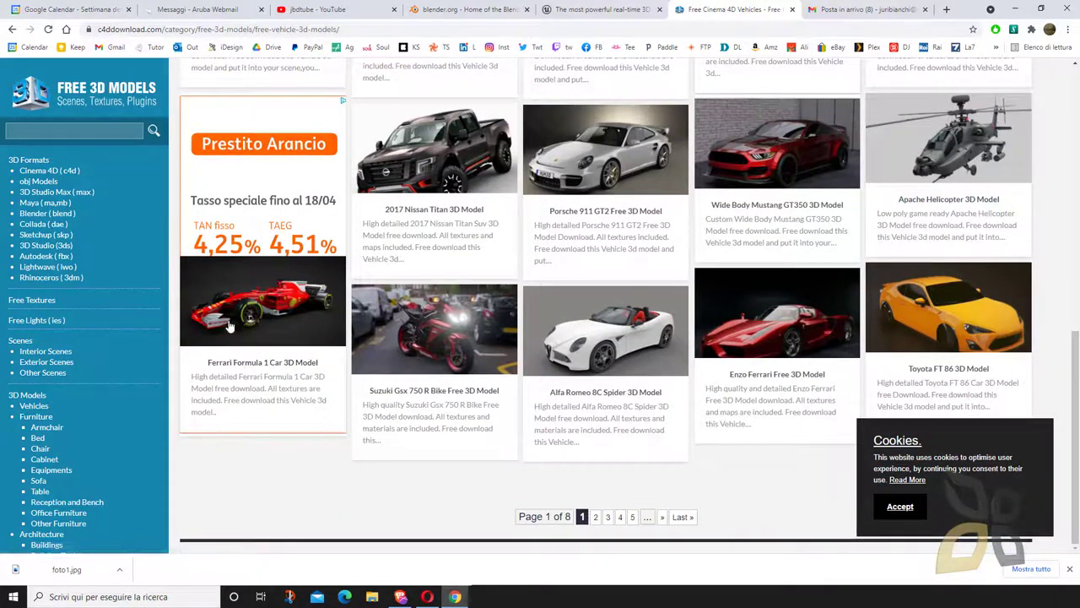
# Open the Ferrari Formula 1 Car 3D Model page and find its formats and download link.
pyautogui.click(103, 131)
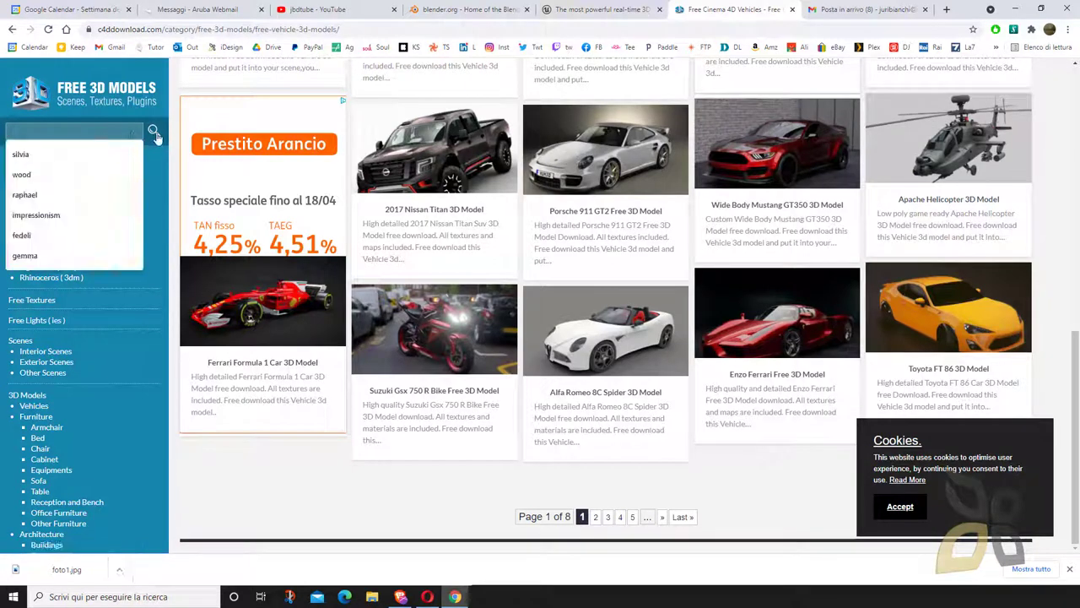
pyautogui.click(262, 491)
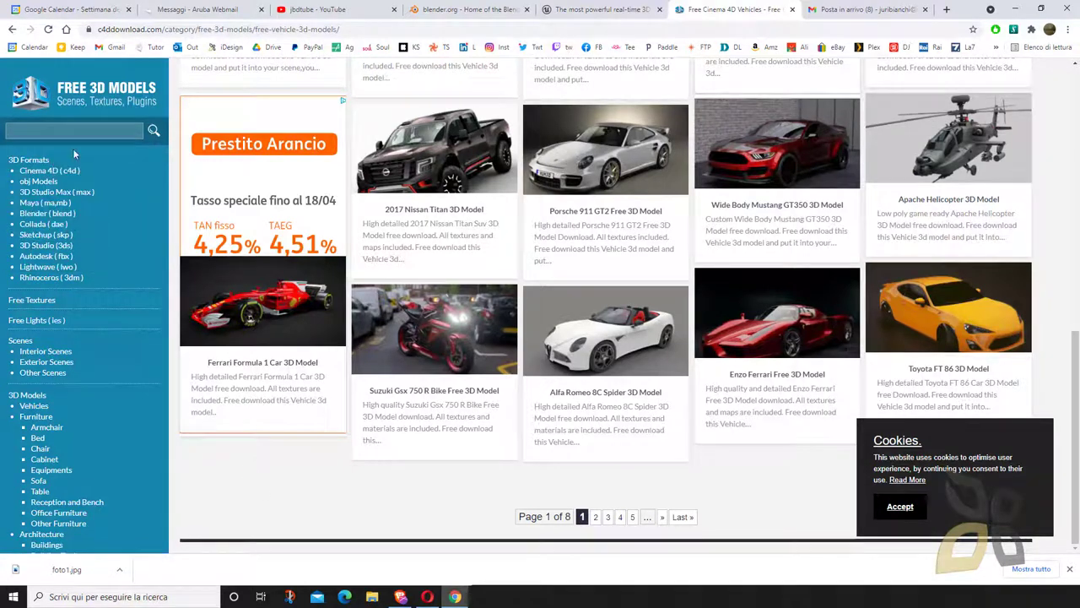
pyautogui.click(284, 323)
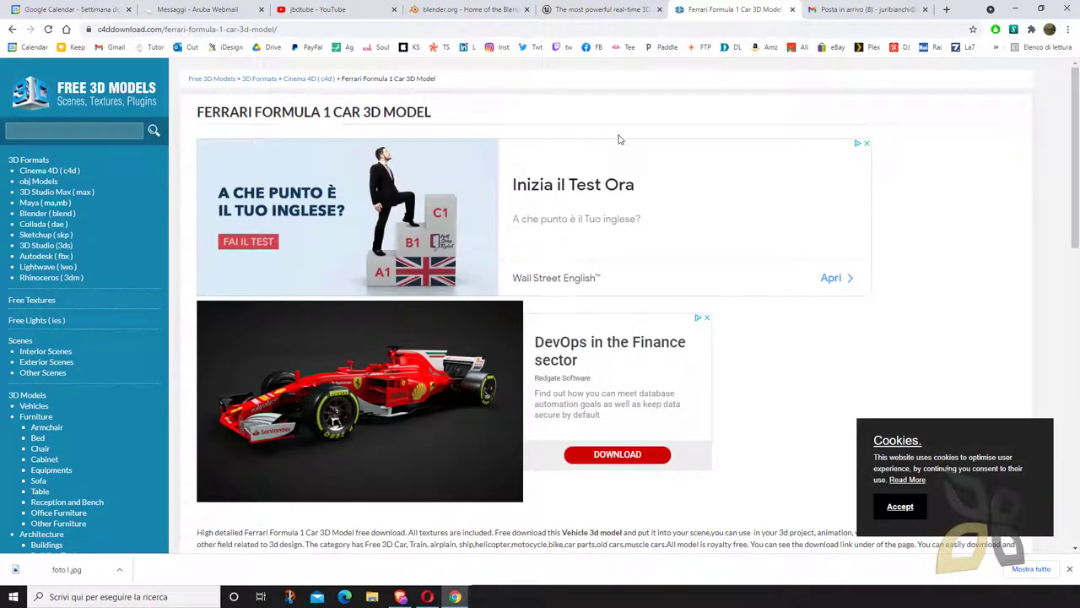
pyautogui.scroll(-1, 569, 177)
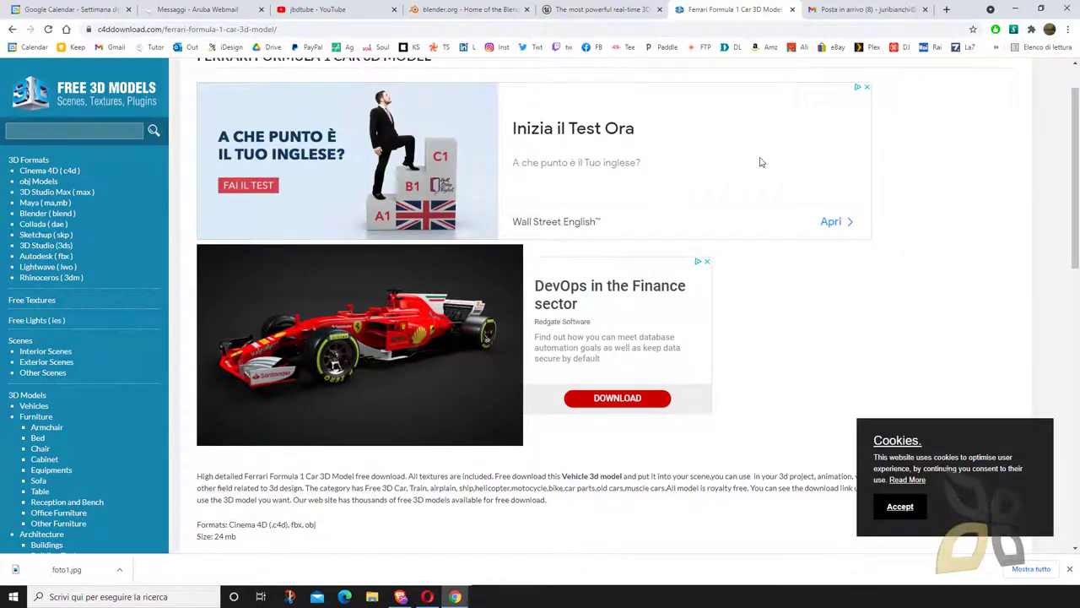
pyautogui.scroll(-4, 760, 162)
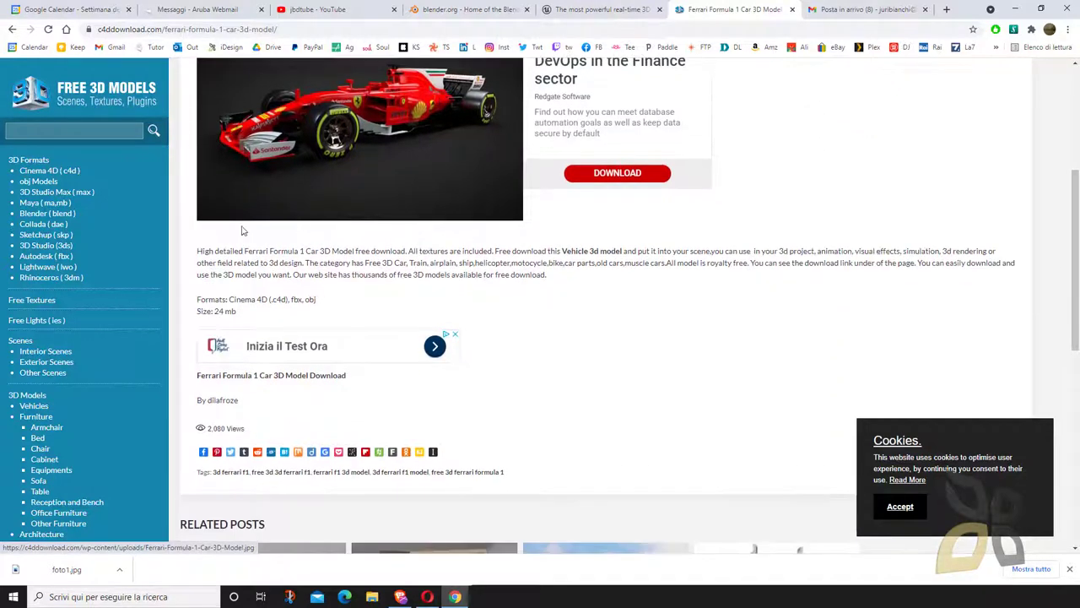
pyautogui.scroll(-2, 280, 280)
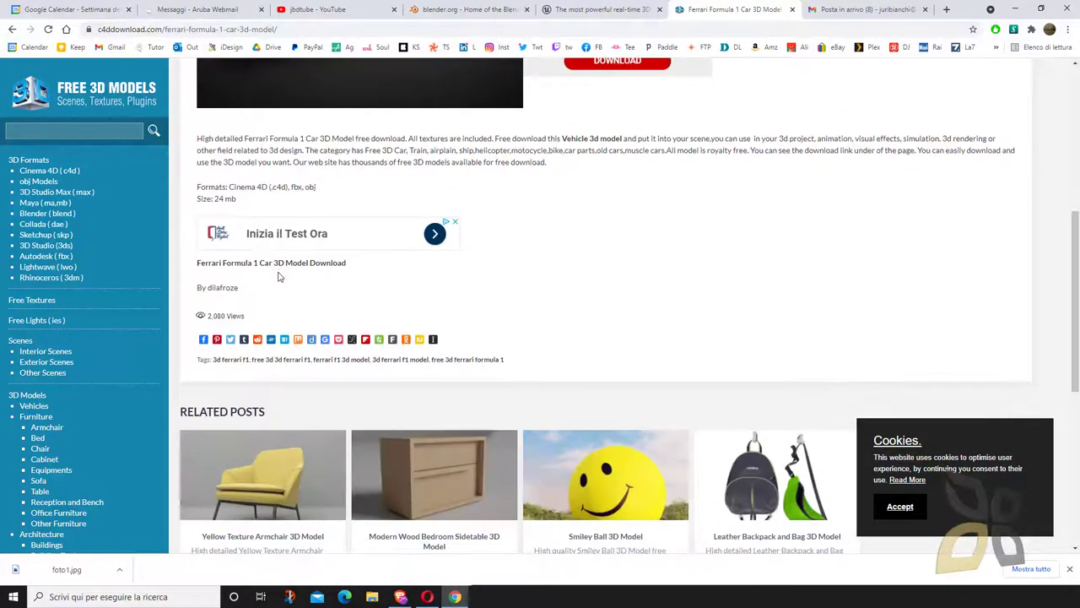
pyautogui.scroll(-1, 280, 277)
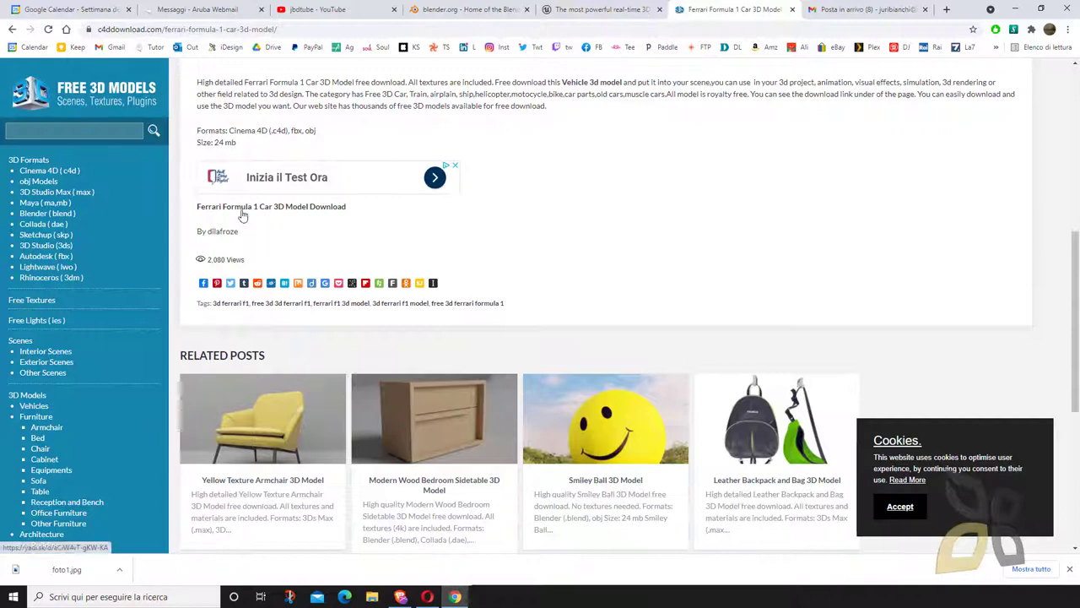
# Follow the Ferrari Formula 1 Car 3D Model download link to its archive on Yandex Disk.
pyautogui.moveTo(187, 209); pyautogui.dragTo(401, 242)
pyautogui.click(605, 235)
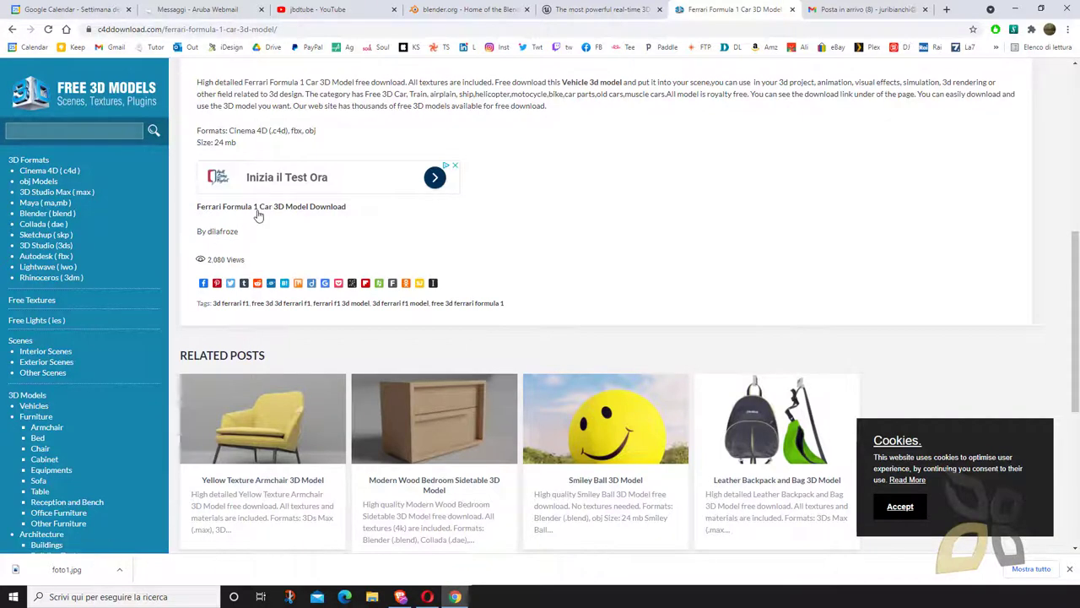
pyautogui.click(258, 210)
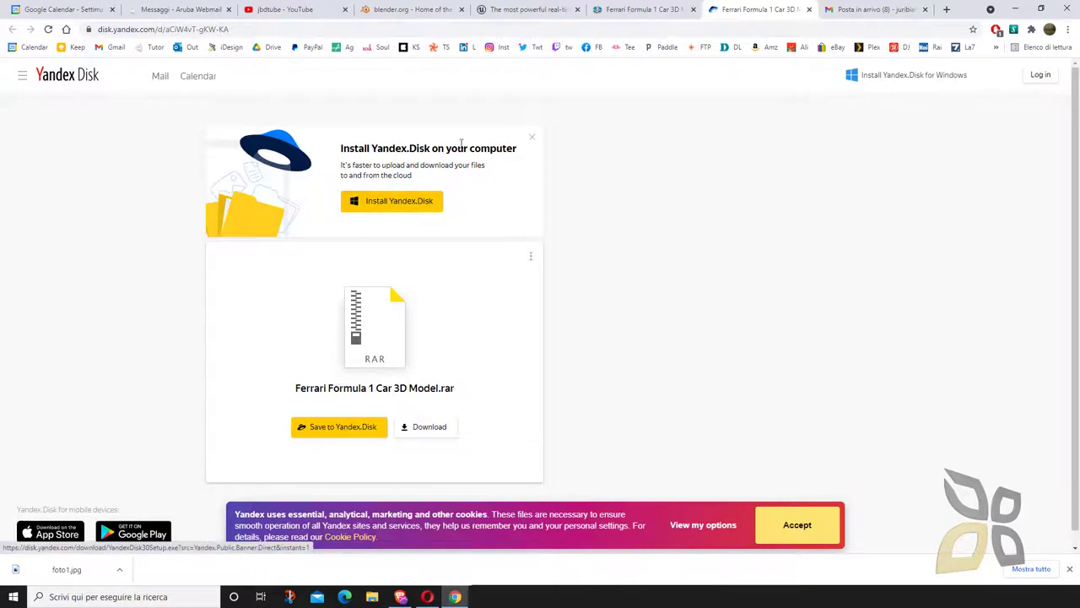
pyautogui.scroll(-1, 511, 400)
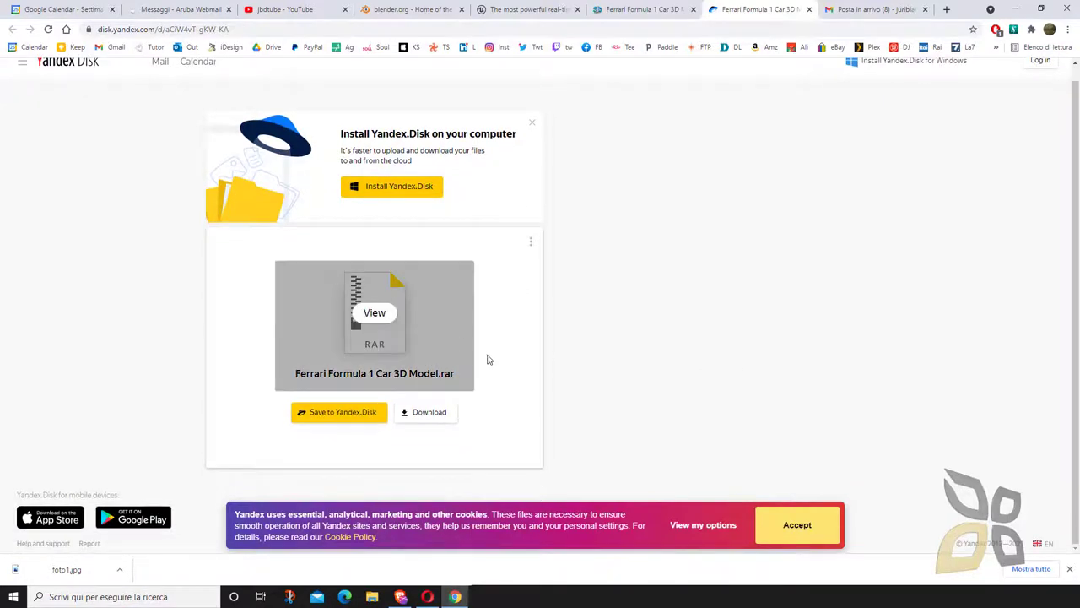
# Start downloading Ferrari Formula 1 Car 3D Model.rar and cancel the download.
pyautogui.click(422, 417)
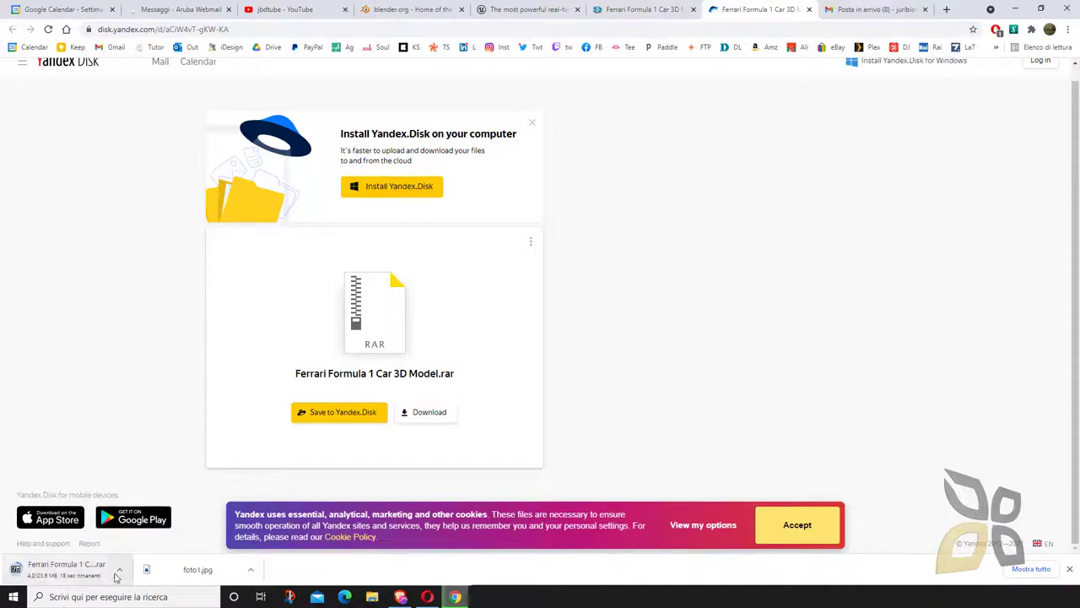
pyautogui.click(121, 572)
pyautogui.click(141, 551)
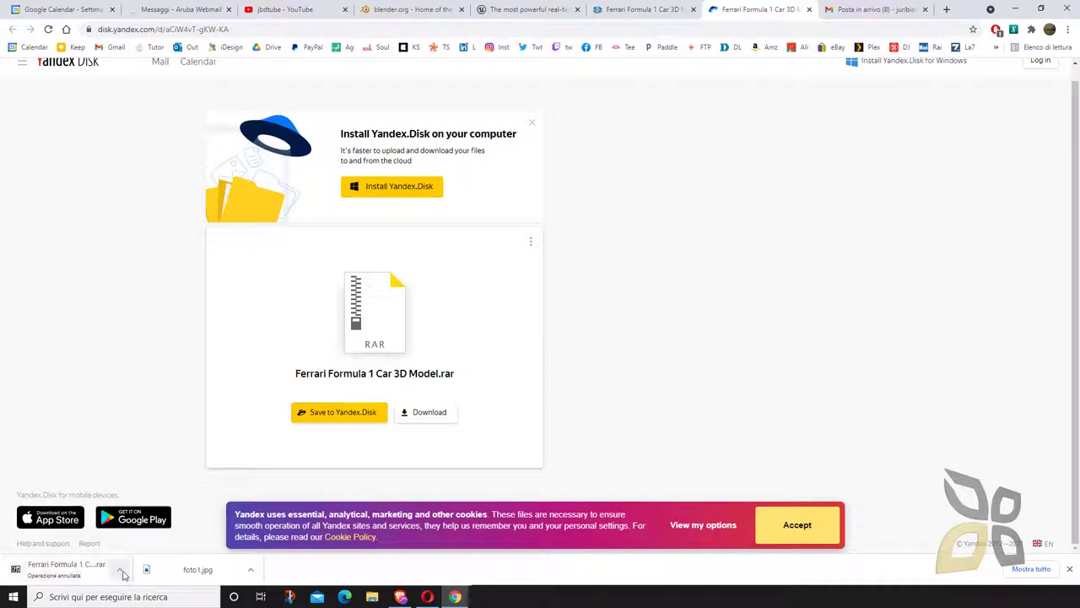
# Open the FBX folder in File Explorer and select the Cinema 4D file of the Ferrari Formula 1 car.
pyautogui.click(372, 596)
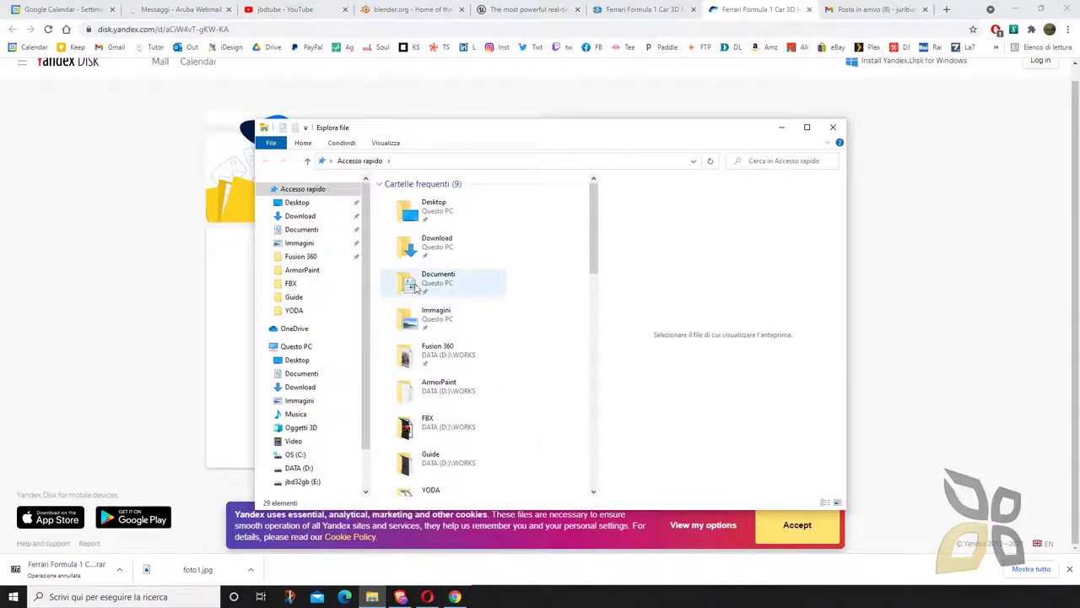
pyautogui.click(297, 285)
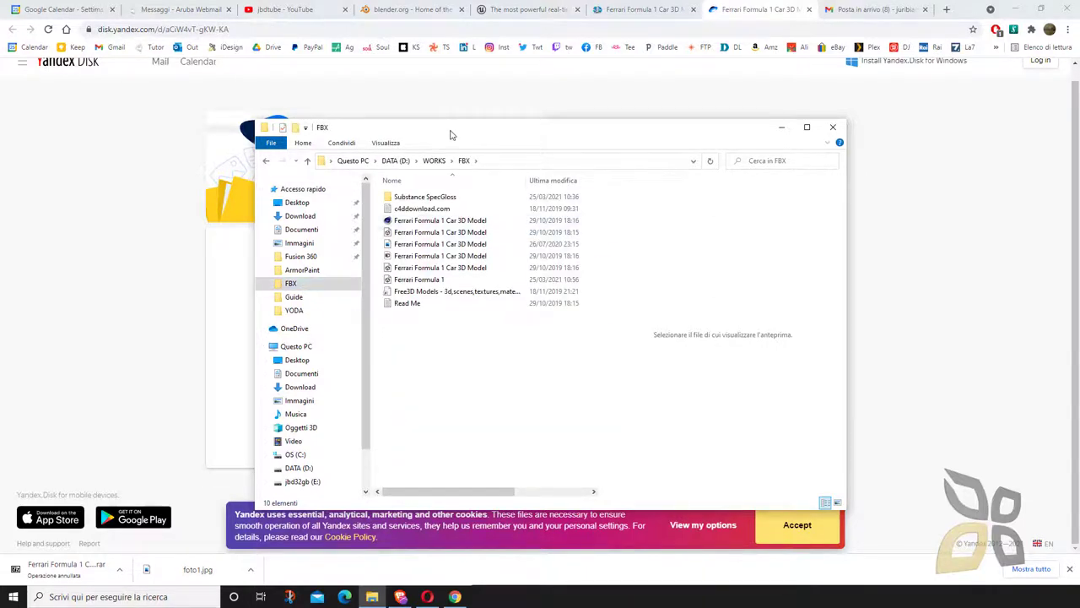
pyautogui.moveTo(453, 135); pyautogui.dragTo(379, 135)
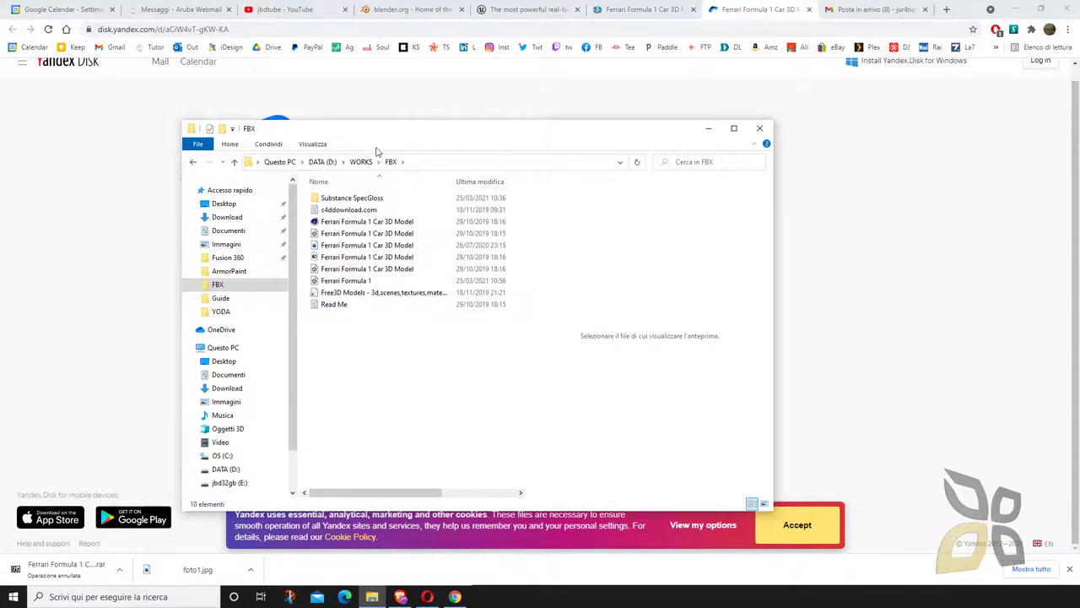
pyautogui.moveTo(372, 347); pyautogui.dragTo(321, 200)
pyautogui.click(342, 370)
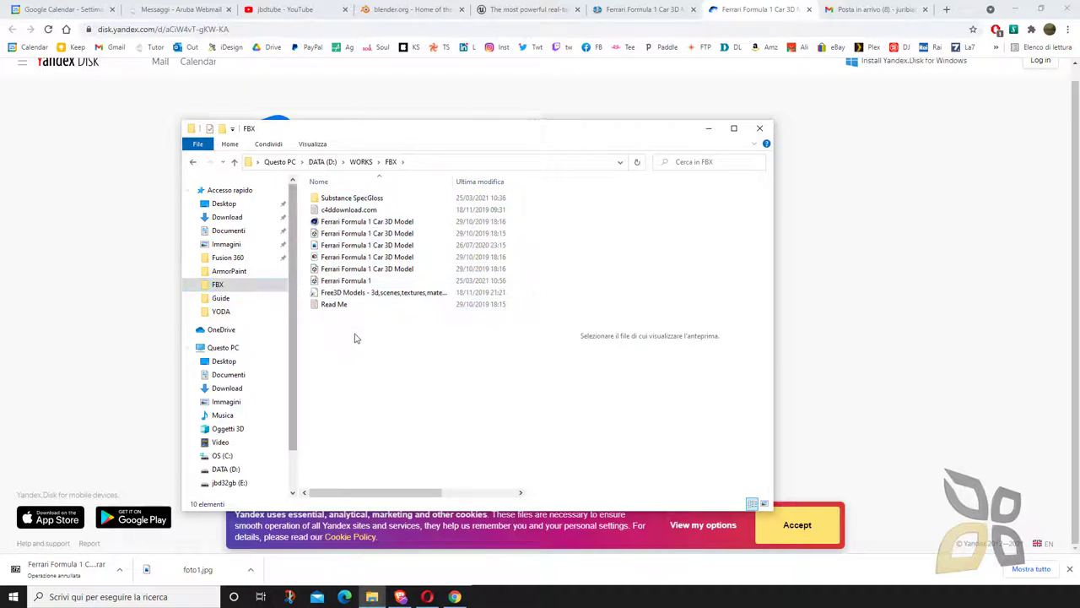
pyautogui.click(355, 223)
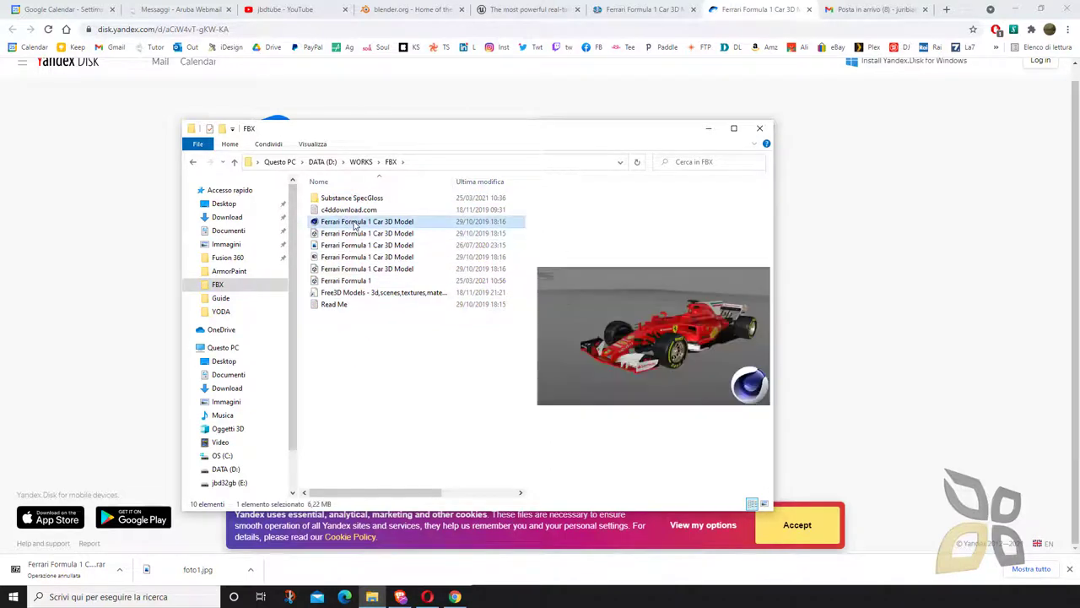
# Preview the different Ferrari Formula 1 Car 3D Model files in the FBX folder, ending on the Cinema 4D file.
pyautogui.click(360, 234)
pyautogui.click(360, 245)
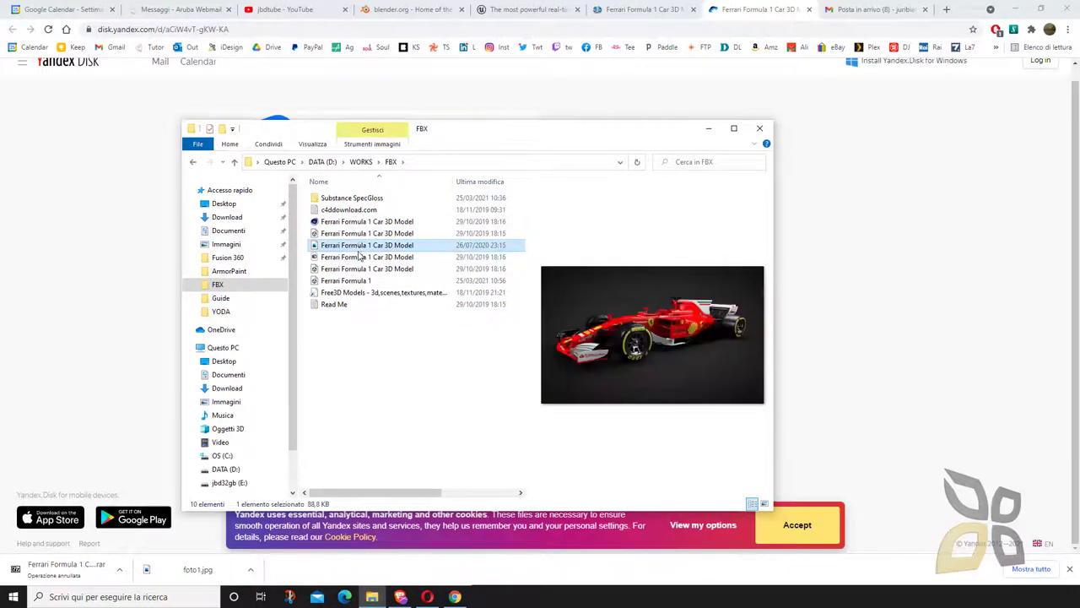
pyautogui.click(361, 257)
pyautogui.click(361, 268)
pyautogui.click(362, 245)
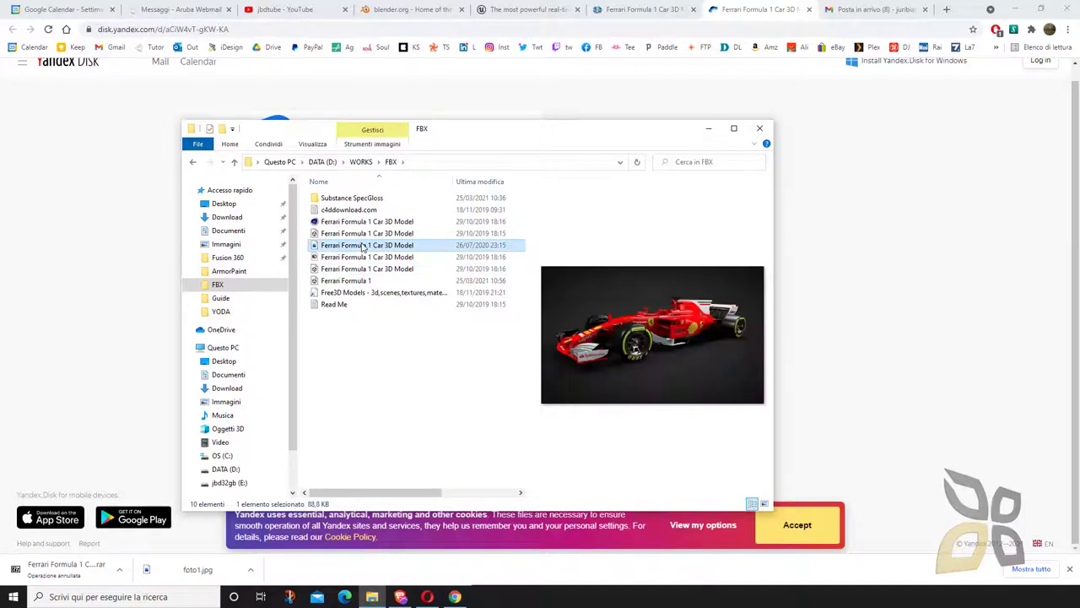
pyautogui.click(368, 222)
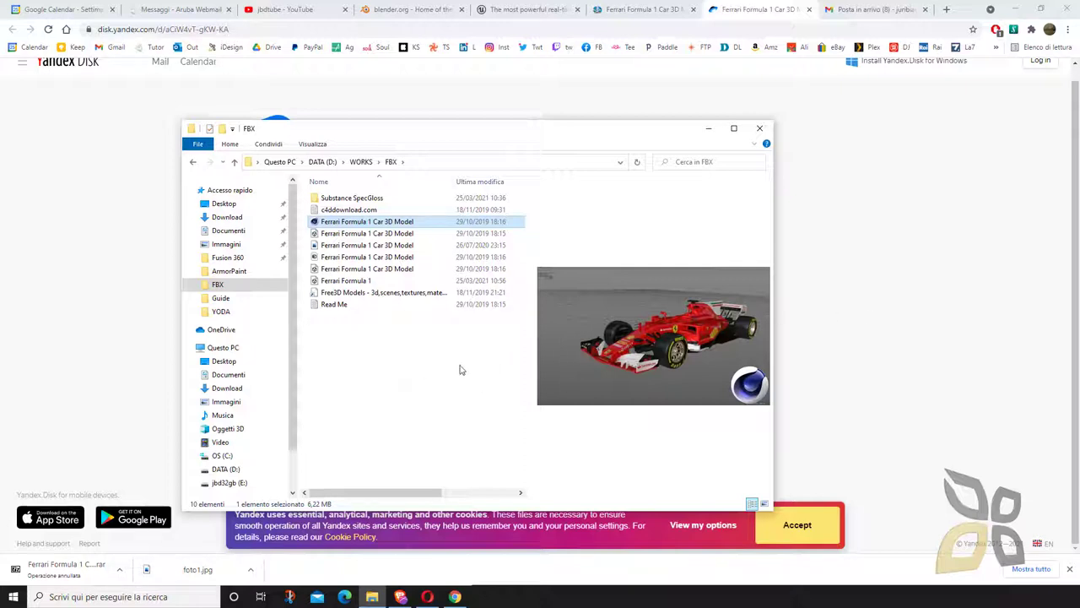
# Check the file extension of the Ferrari Formula 1 Car 3D Model dated 29/10/2019 18:15 in its detailed file properties.
pyautogui.click(326, 236)
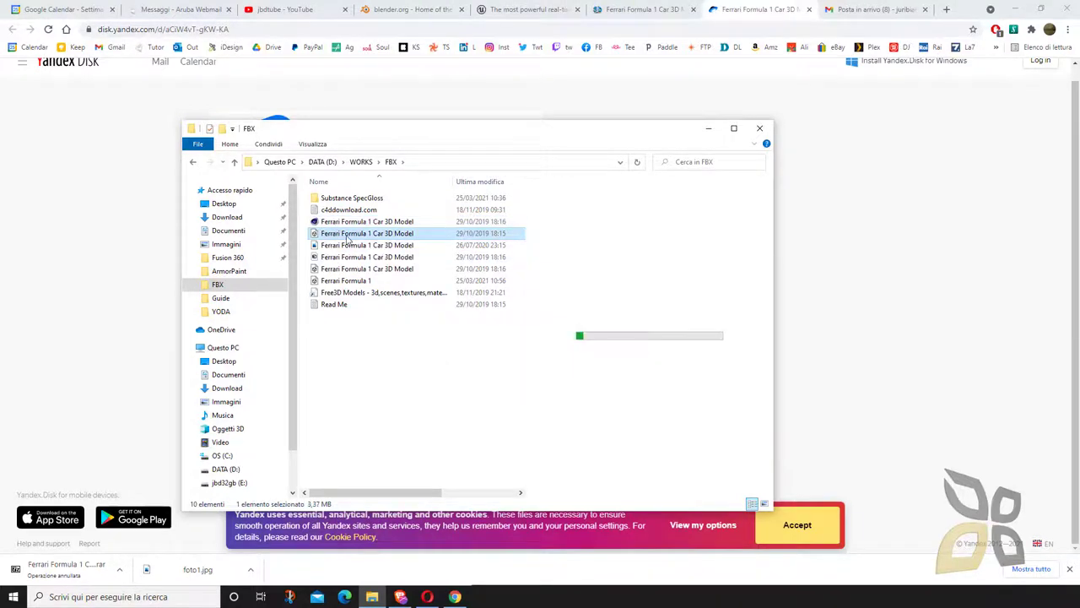
pyautogui.rightClick(336, 238)
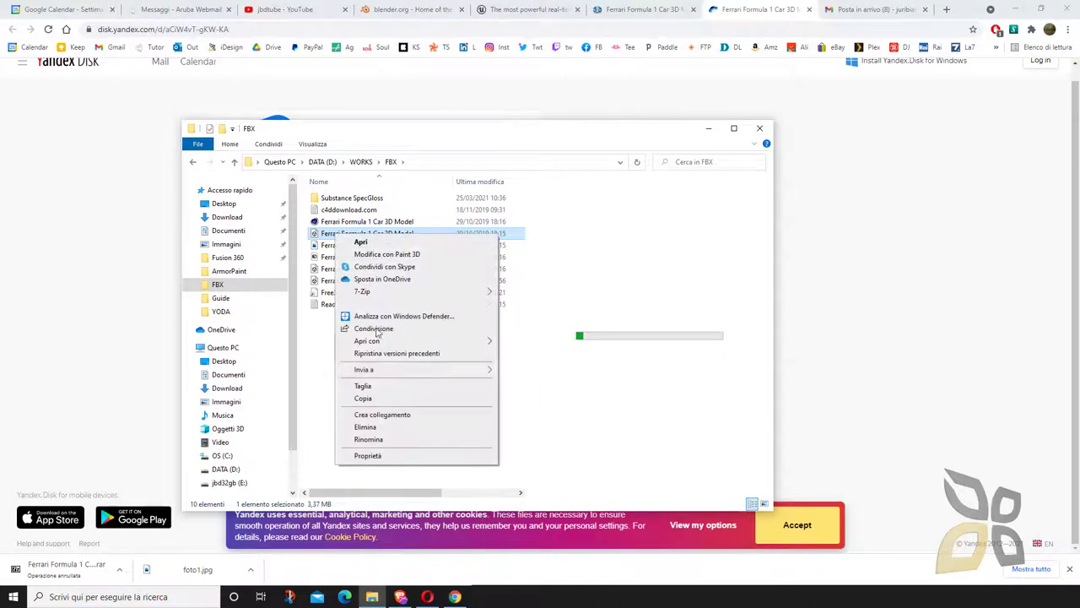
pyautogui.click(368, 456)
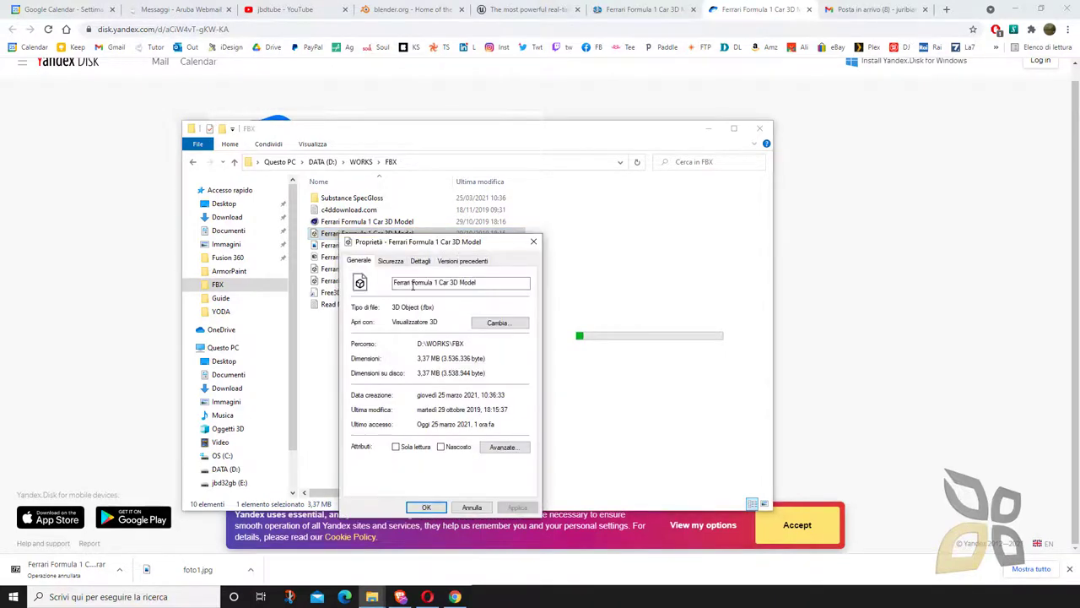
pyautogui.moveTo(424, 252); pyautogui.dragTo(429, 205)
pyautogui.click(424, 213)
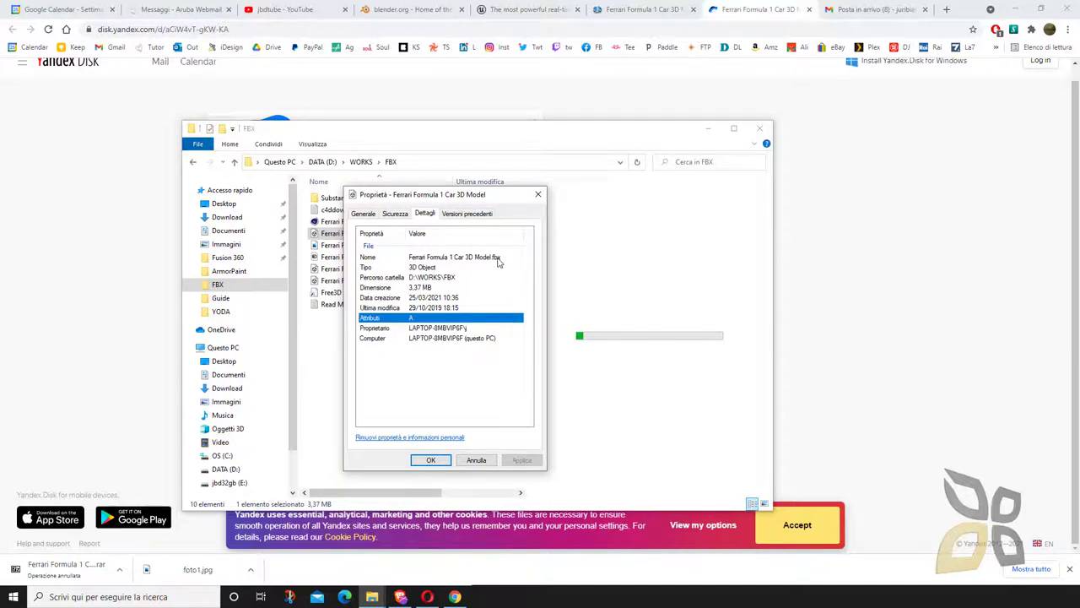
pyautogui.click(538, 194)
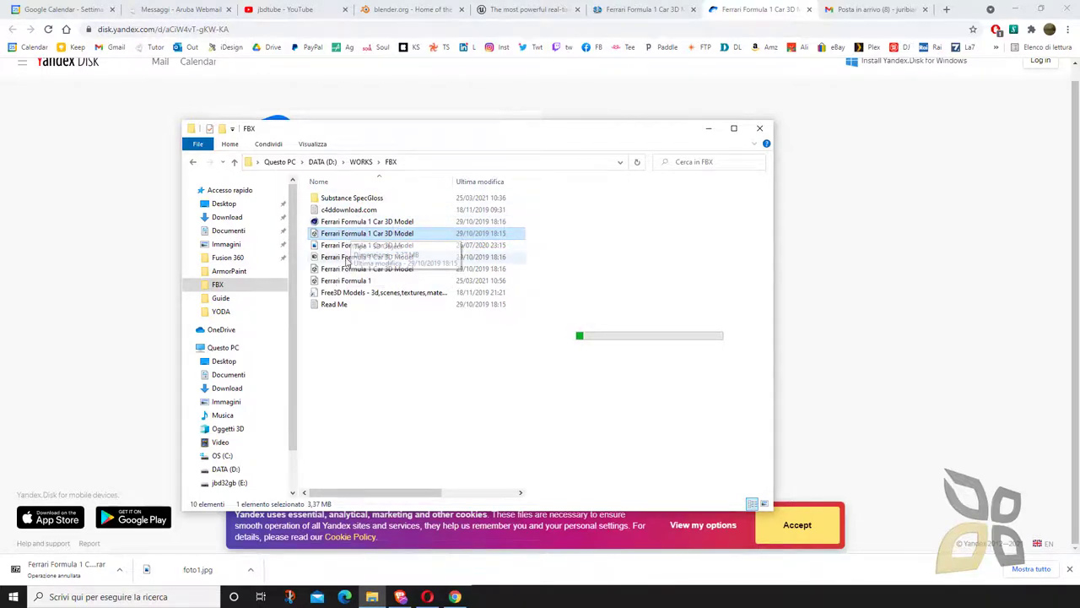
# Preview the car's texture maps in the Right ones subfolder of Substance SpecGloss and return to the FBX folder.
pyautogui.doubleClick(341, 199)
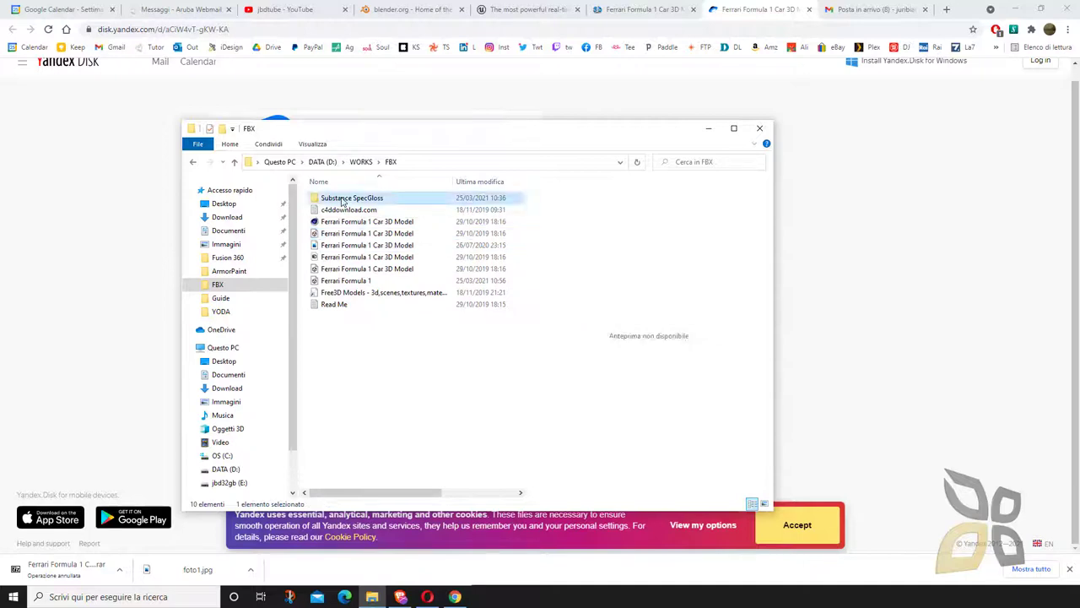
pyautogui.doubleClick(338, 199)
pyautogui.click(337, 208)
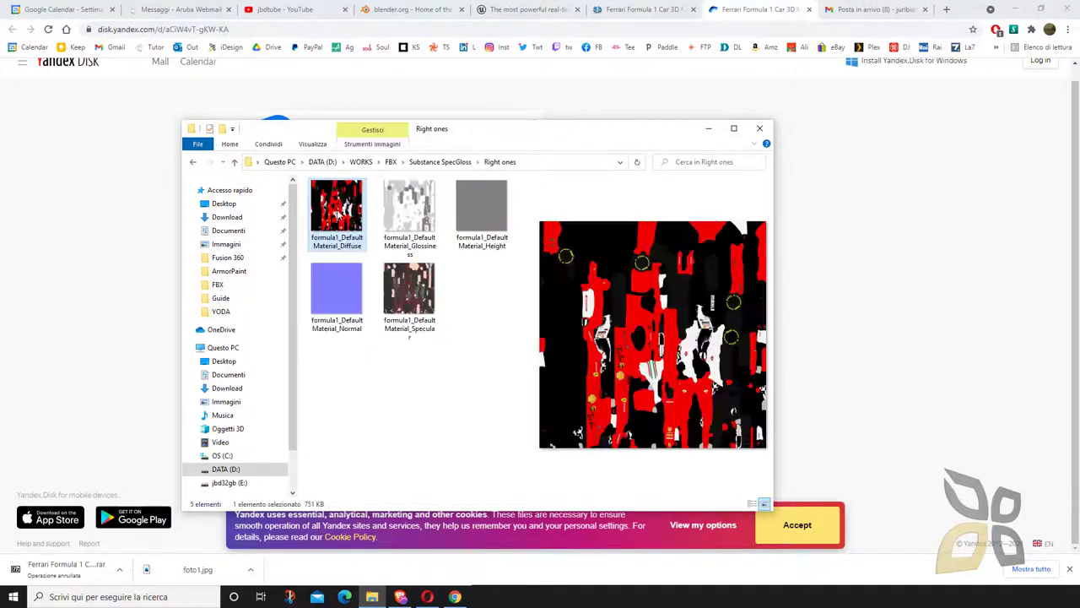
pyautogui.click(414, 208)
pyautogui.click(472, 215)
pyautogui.click(409, 287)
pyautogui.click(354, 292)
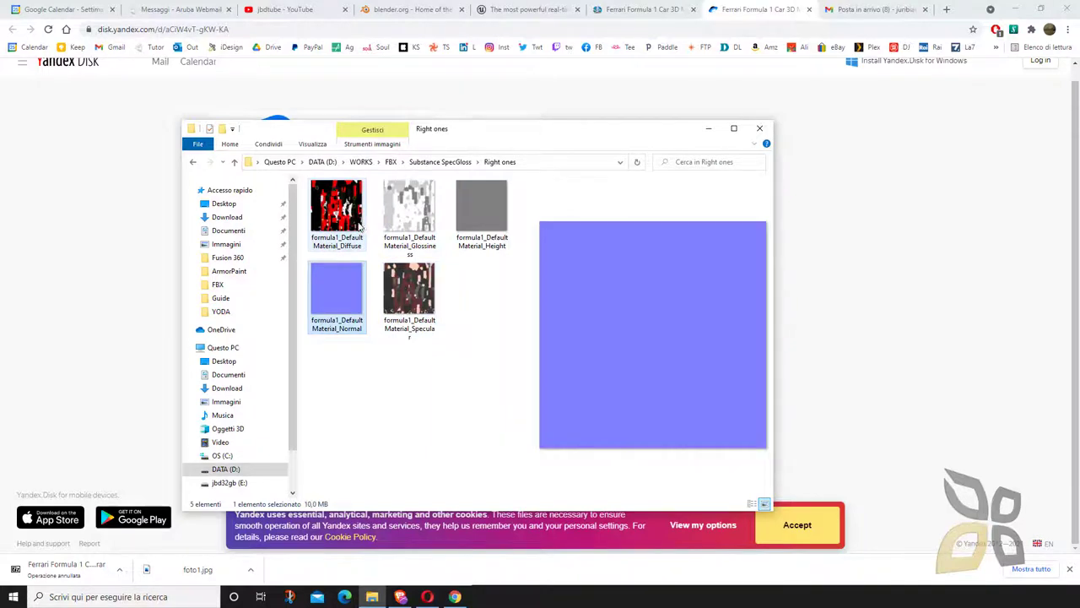
pyautogui.click(350, 227)
pyautogui.click(374, 225)
pyautogui.click(191, 163)
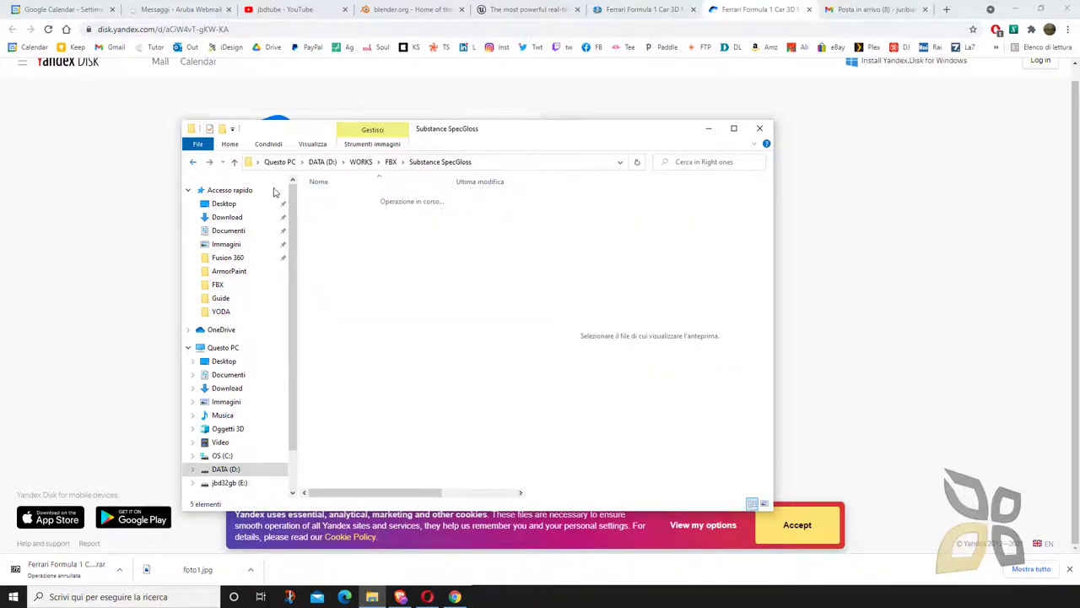
pyautogui.click(193, 162)
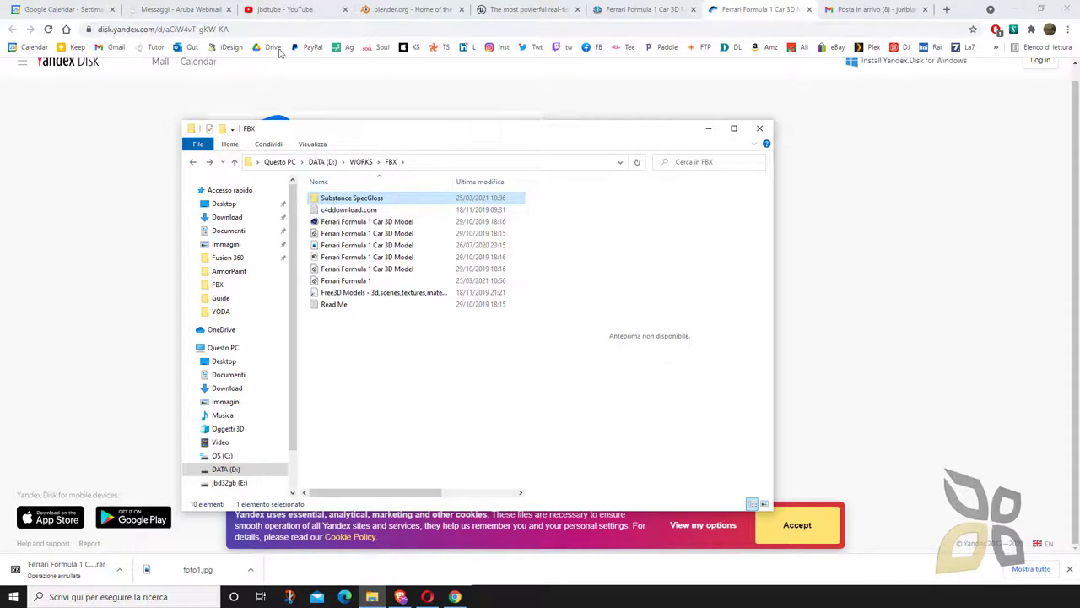
# Search the jbdtube YouTube channel for "substance" and look through the video courses.
pyautogui.click(285, 17)
pyautogui.click(285, 17)
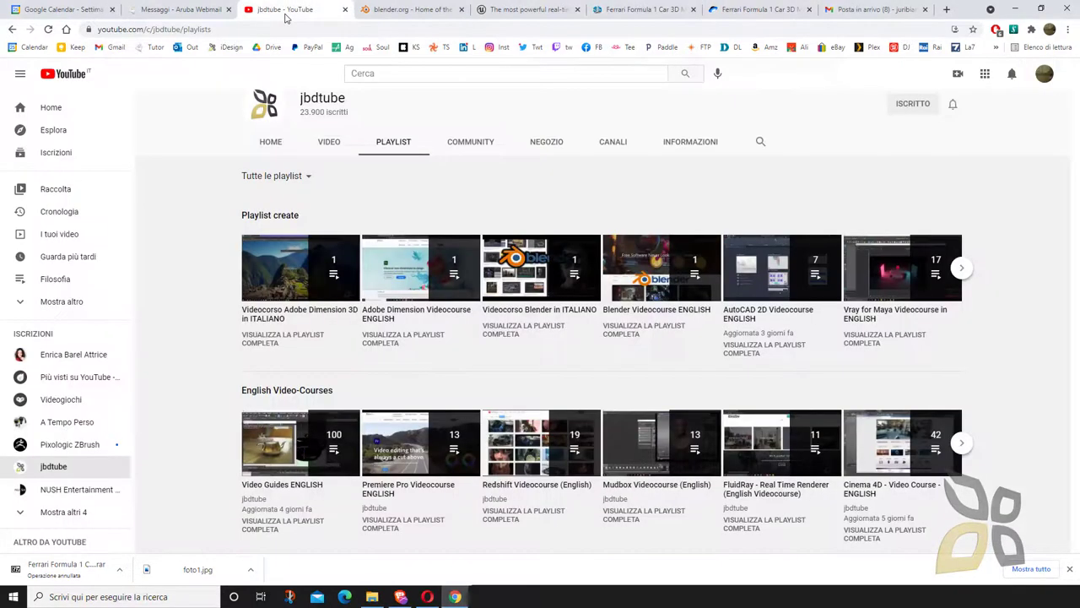
pyautogui.click(760, 145)
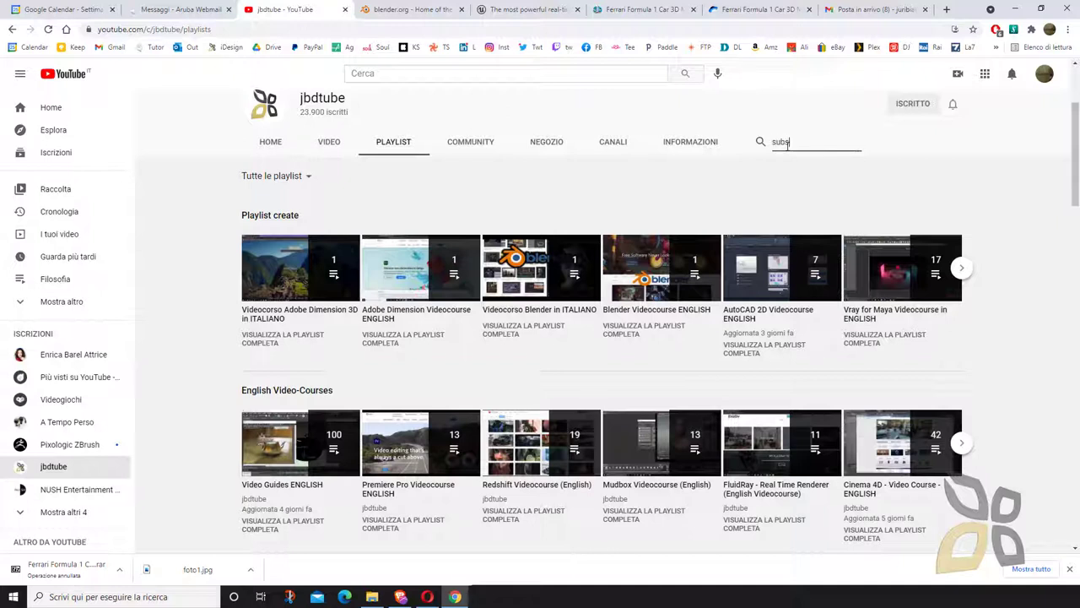
pyautogui.write('substance')
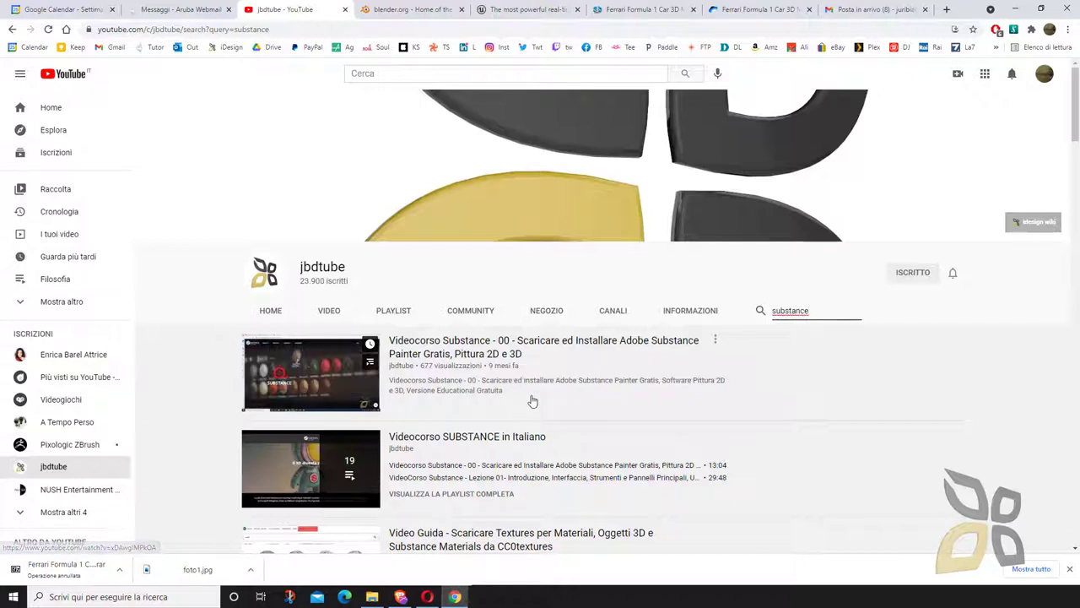
pyautogui.scroll(-1, 532, 401)
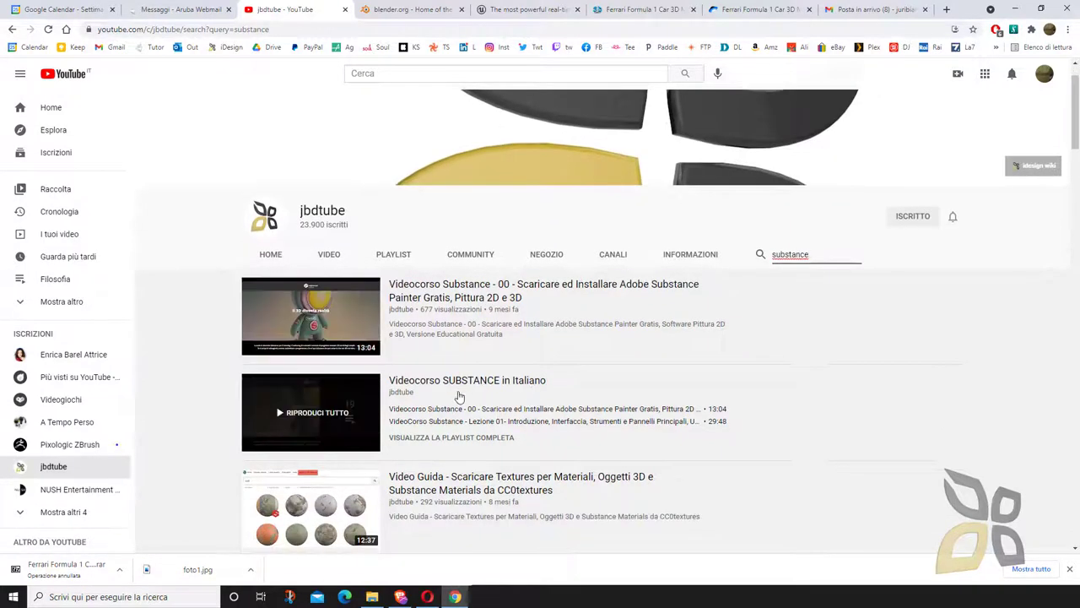
# Search the jbdtube channel for "armorpaint".
pyautogui.doubleClick(788, 254)
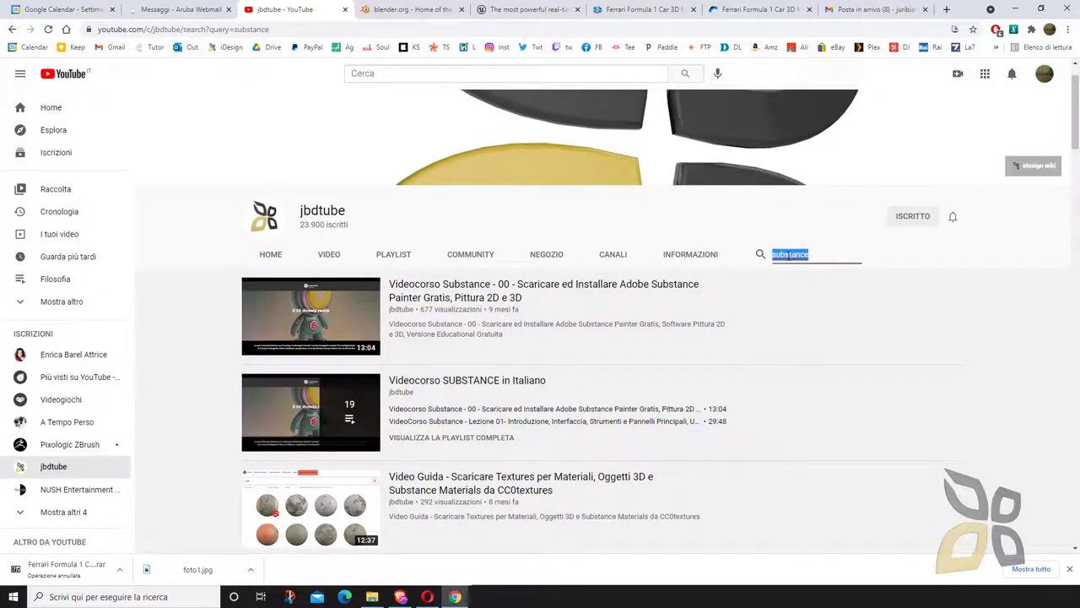
pyautogui.write('armorpaint')
pyautogui.press('Return')
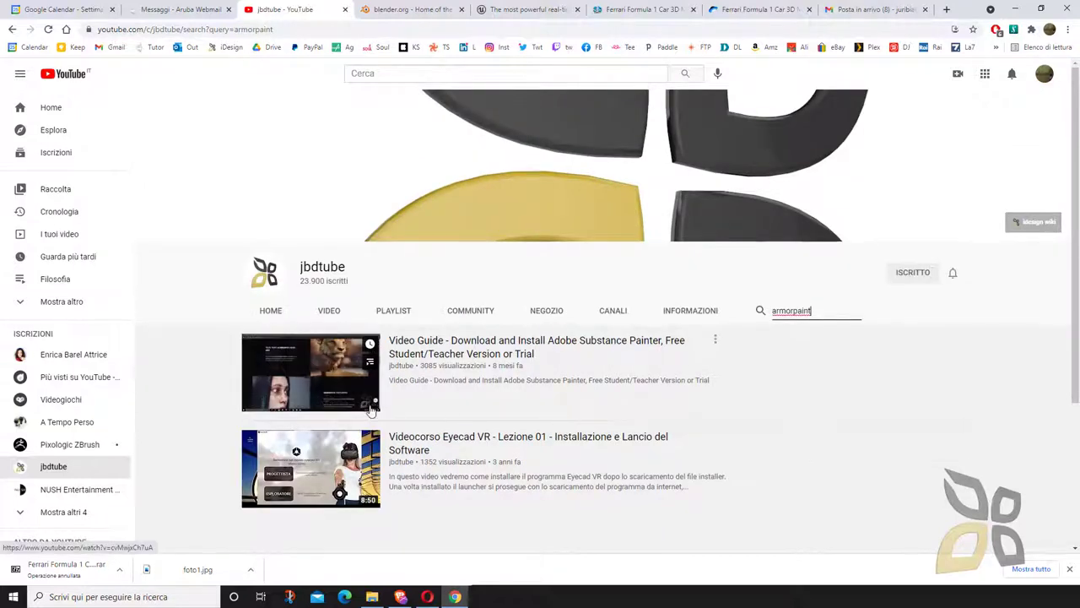
# Search the jbdtube channel for "pbr" and look through the listed videos.
pyautogui.doubleClick(780, 312)
pyautogui.write('m')
pyautogui.doubleClick(806, 310)
pyautogui.write('pbr')
pyautogui.press('Return')
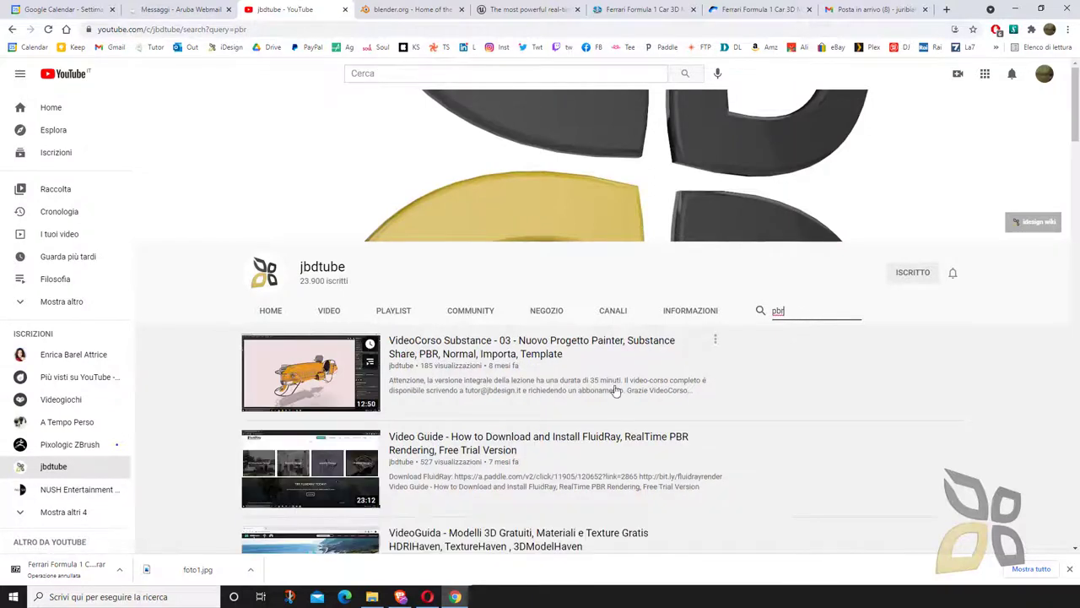
pyautogui.scroll(-3, 371, 405)
pyautogui.scroll(-1, 382, 456)
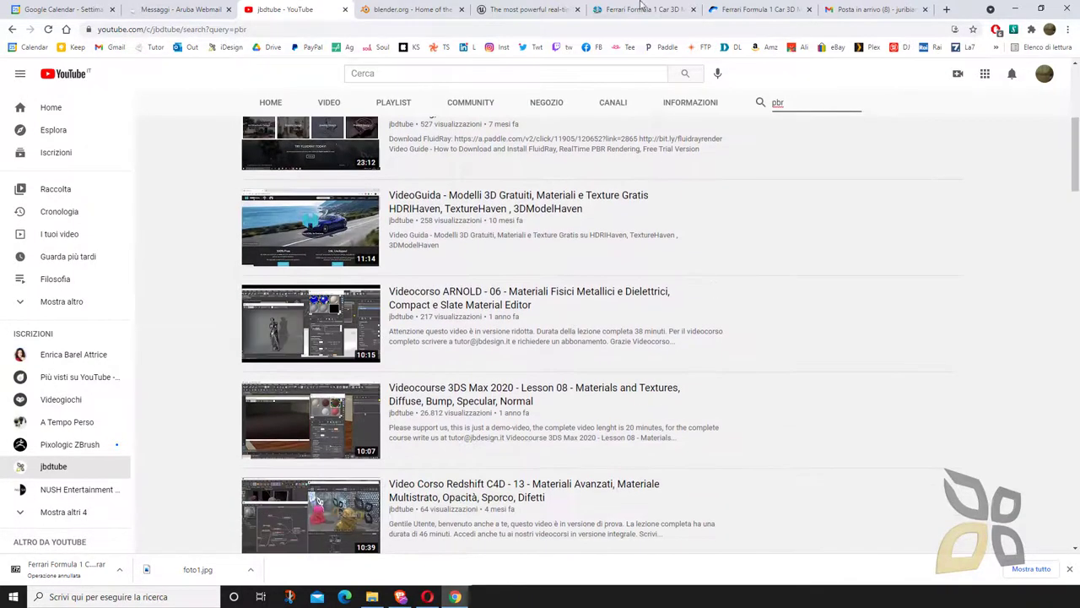
pyautogui.scroll(4, 523, 148)
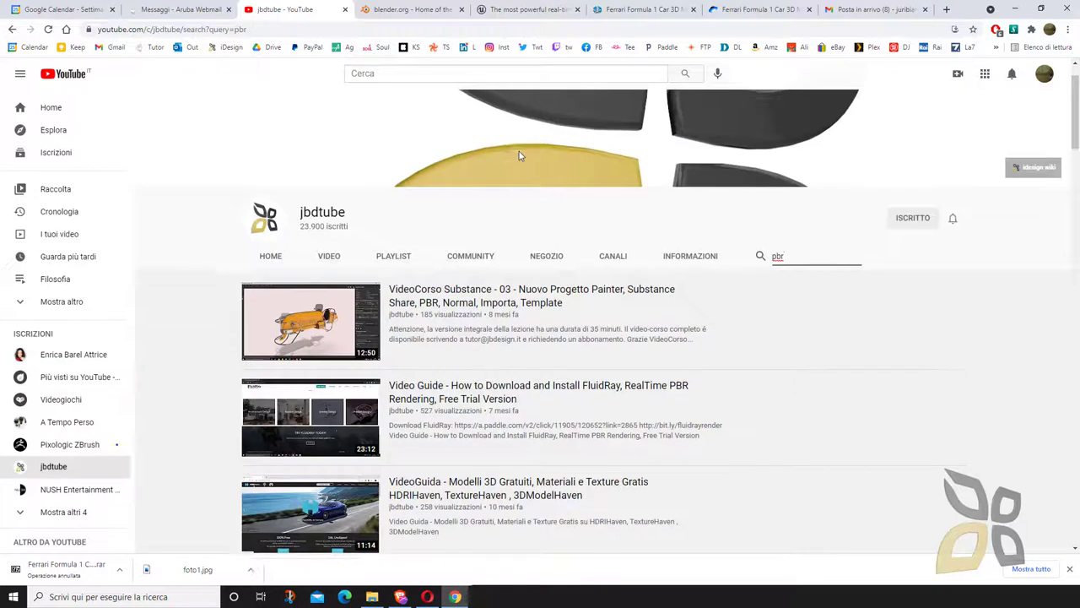
# Switch to Blender, start a new General file without saving the current scene, and delete the default cube.
pyautogui.click(1023, 9)
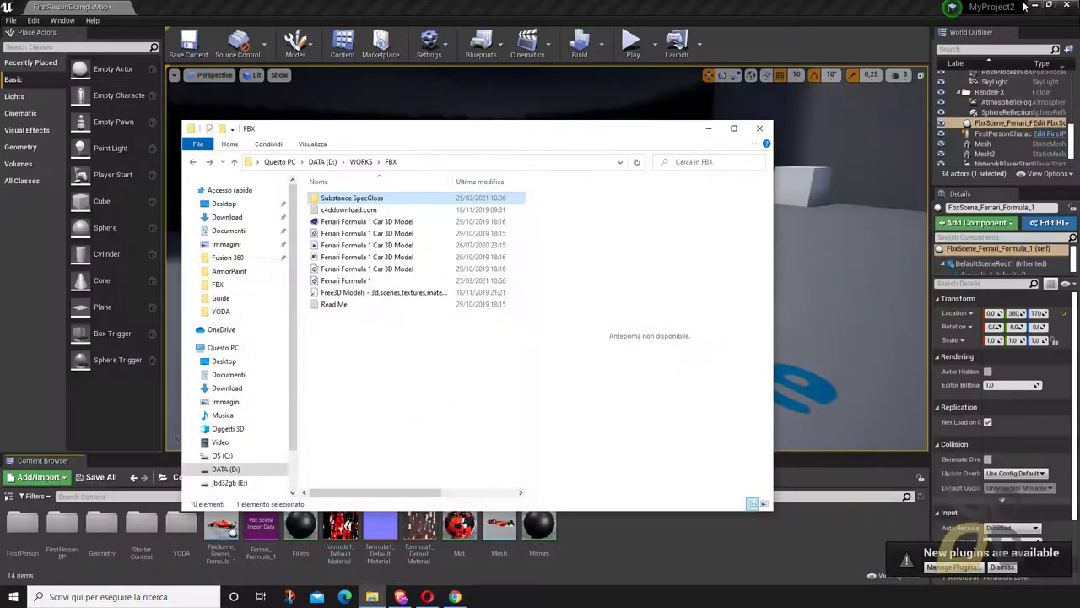
pyautogui.moveTo(618, 129); pyautogui.dragTo(677, 174)
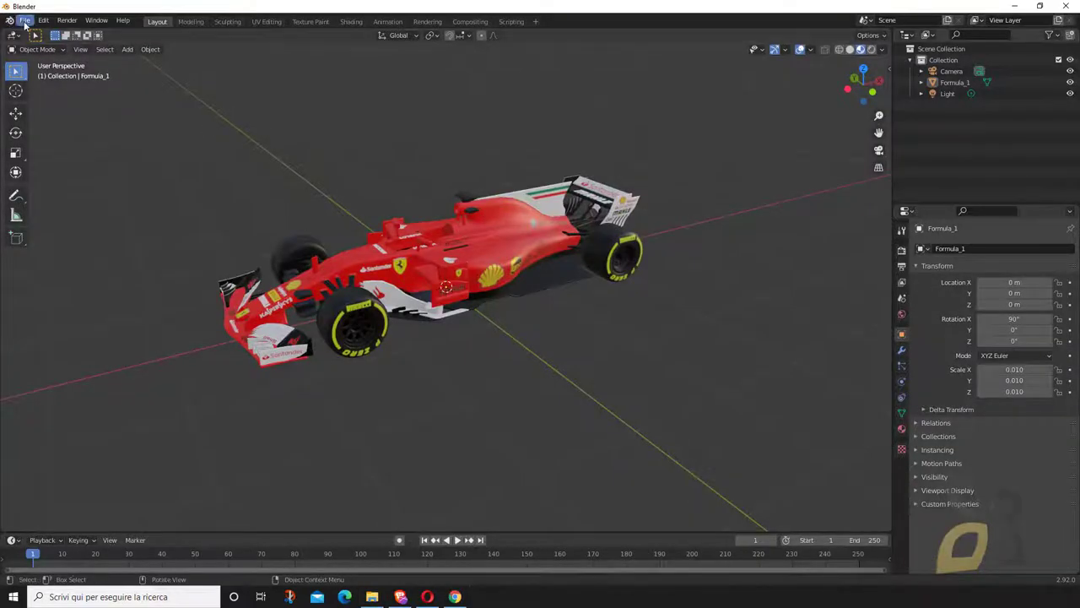
pyautogui.click(25, 21)
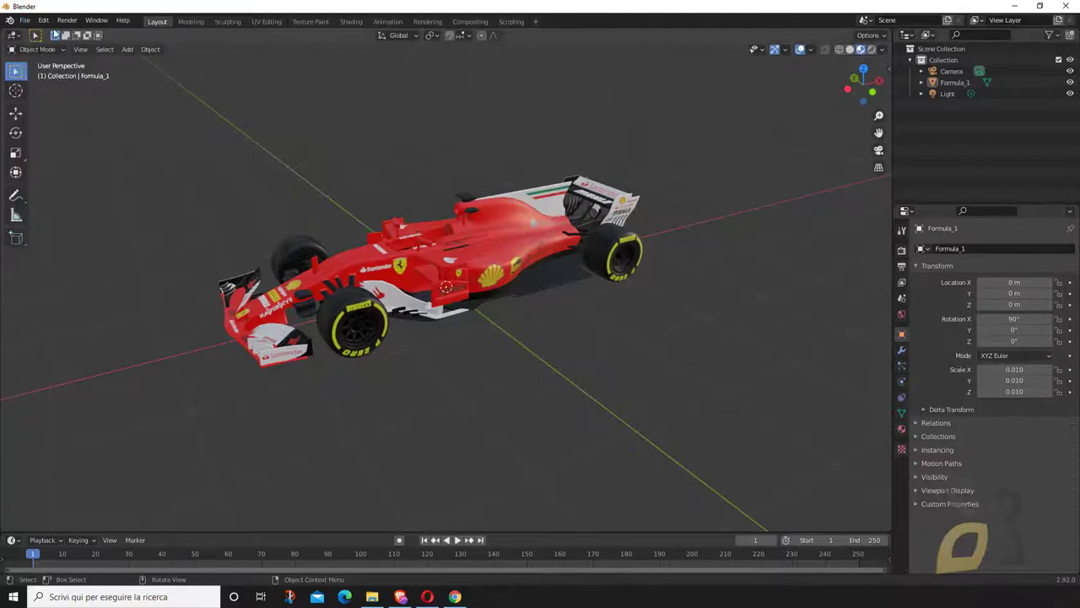
pyautogui.click(24, 20)
pyautogui.moveTo(92, 32)
pyautogui.click(148, 35)
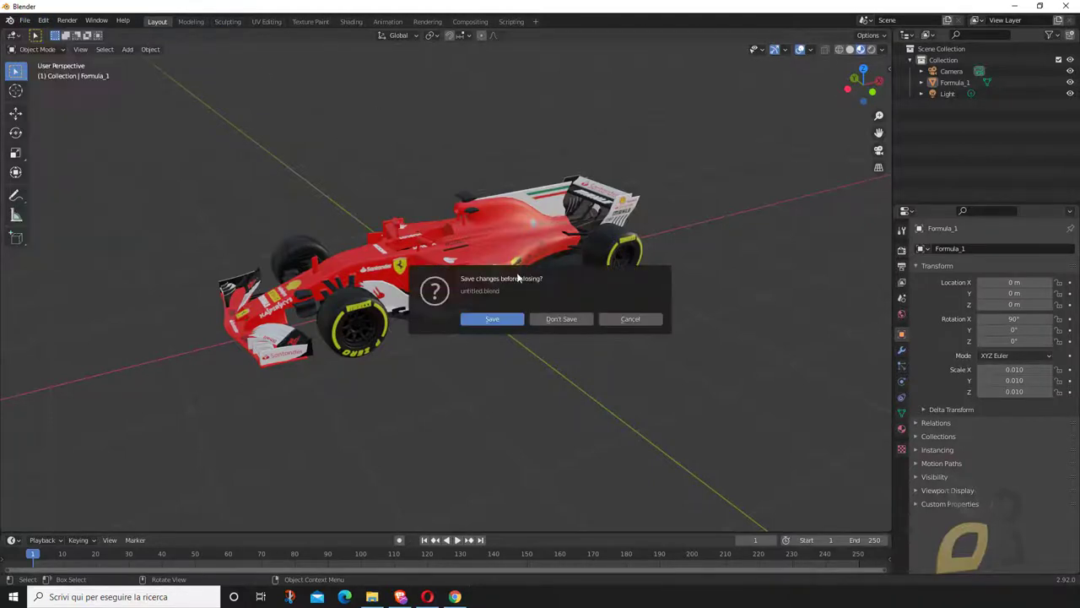
pyautogui.click(558, 316)
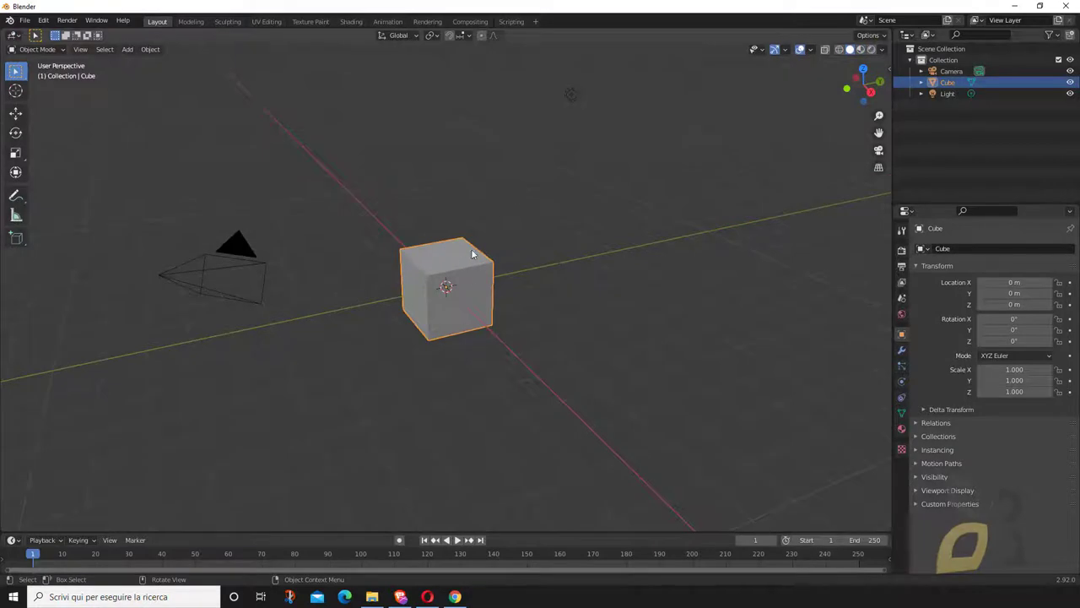
pyautogui.press('Delete')
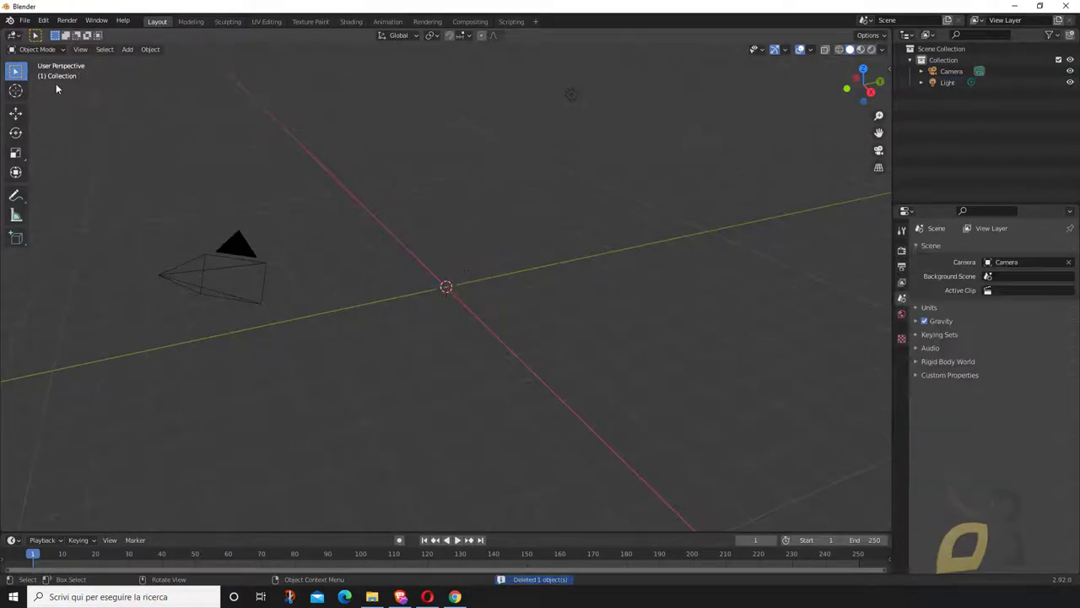
# Search the add-ons in Blender's preferences for "fbx" to check whether the FBX import-export add-on is enabled, and close the preferences.
pyautogui.click(25, 20)
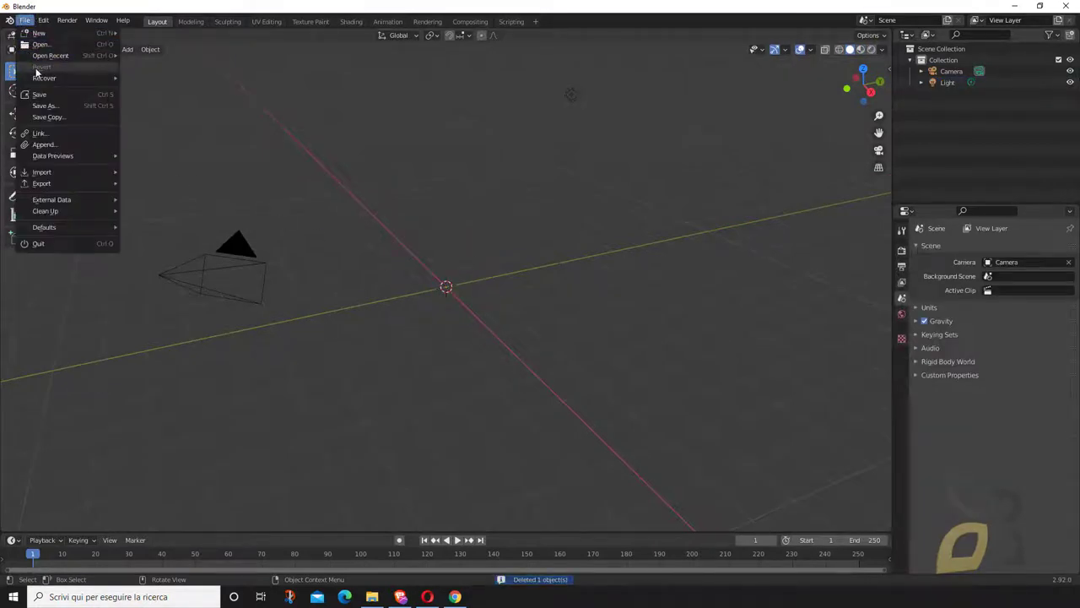
pyautogui.moveTo(61, 180)
pyautogui.moveTo(94, 172)
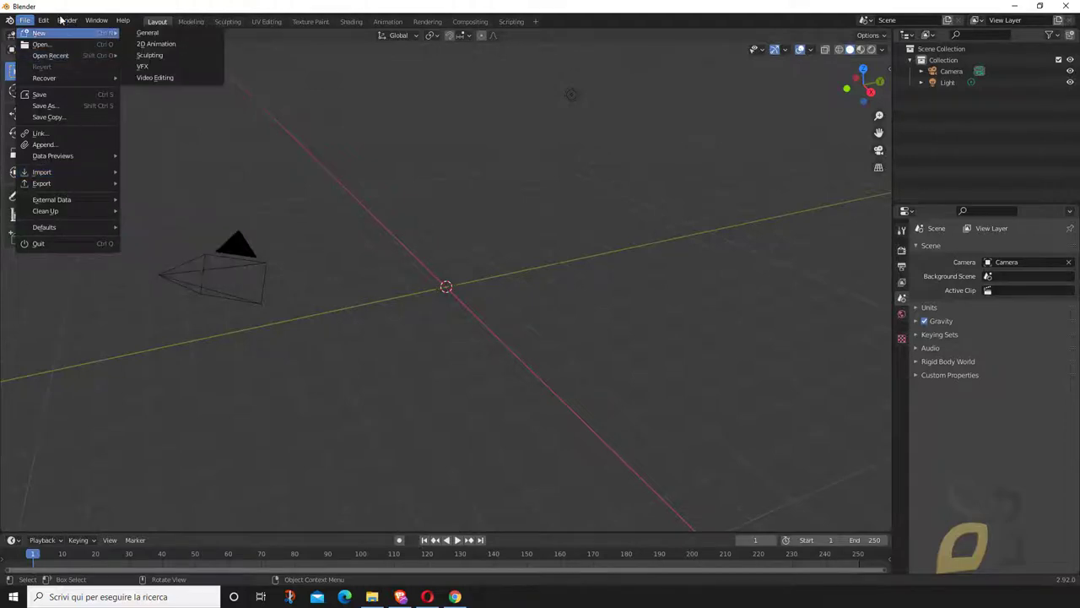
pyautogui.moveTo(42, 21)
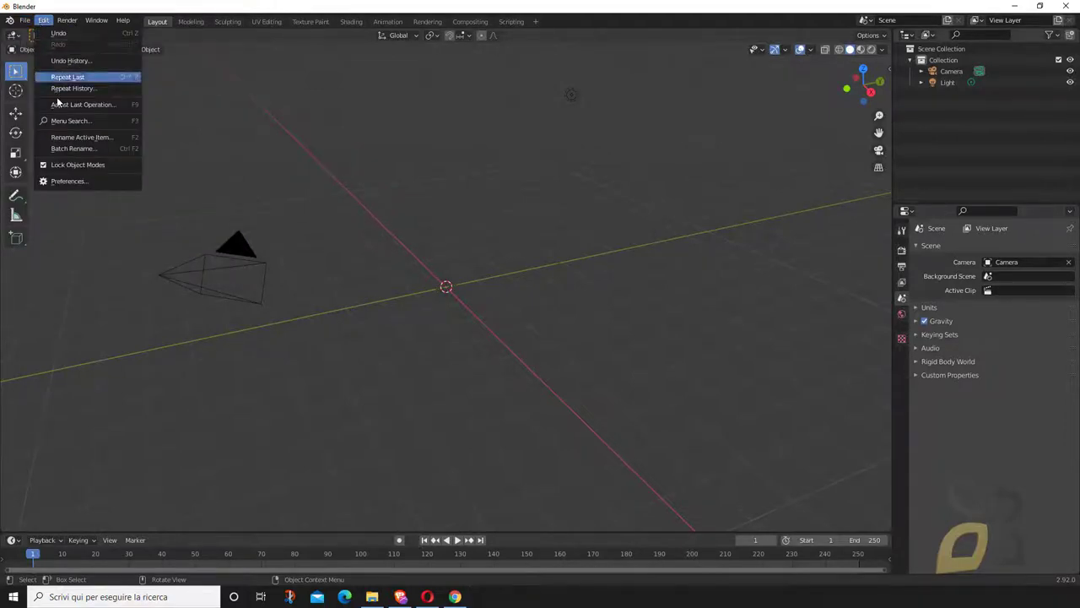
pyautogui.click(68, 181)
pyautogui.moveTo(123, 37); pyautogui.dragTo(186, 71)
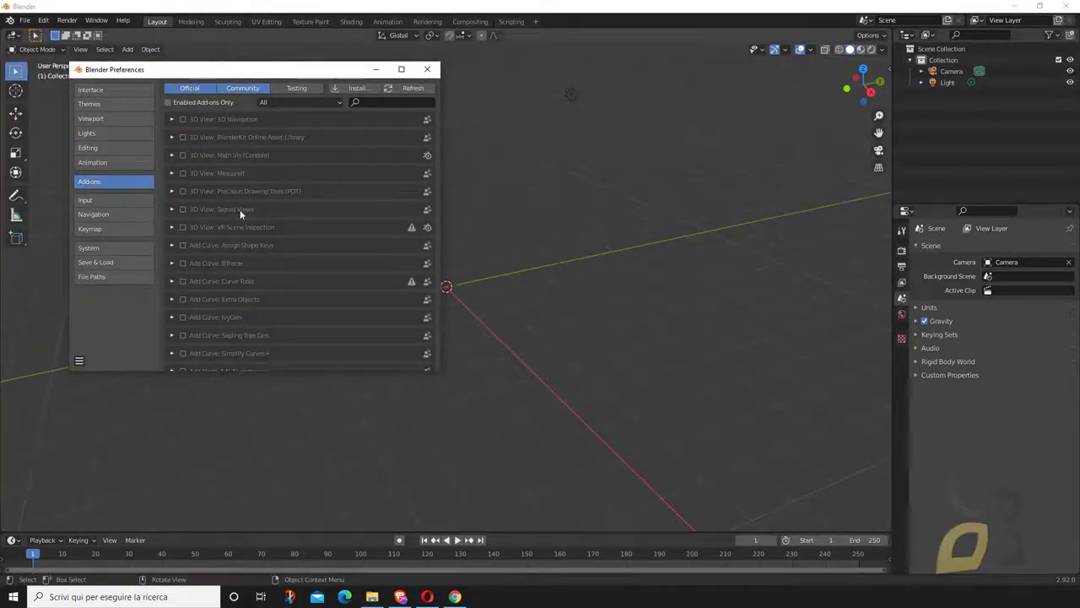
pyautogui.click(296, 101)
pyautogui.click(379, 102)
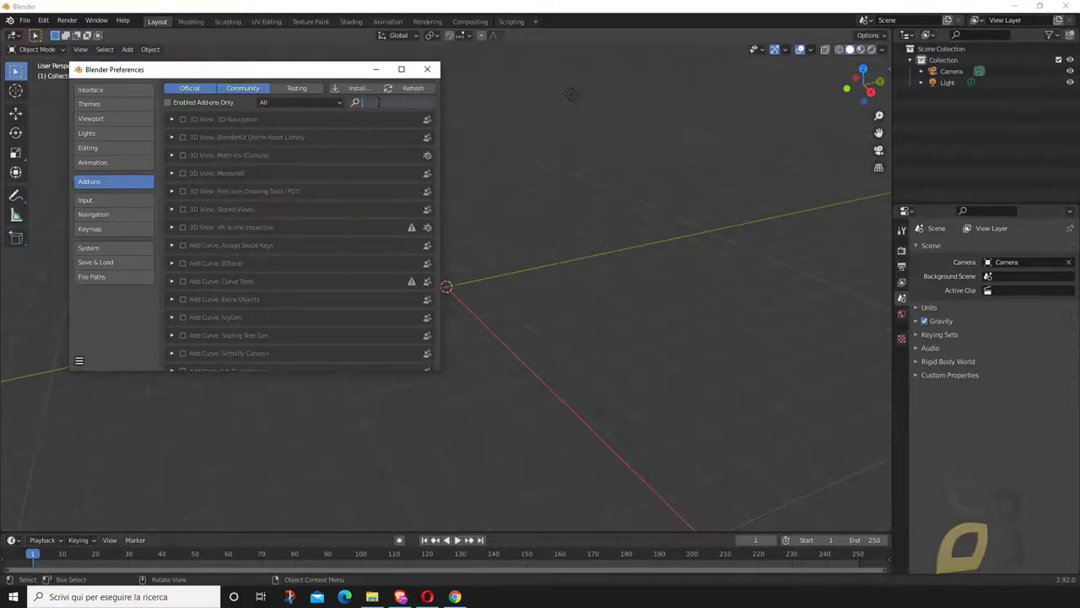
pyautogui.write('f')
pyautogui.write('fbx')
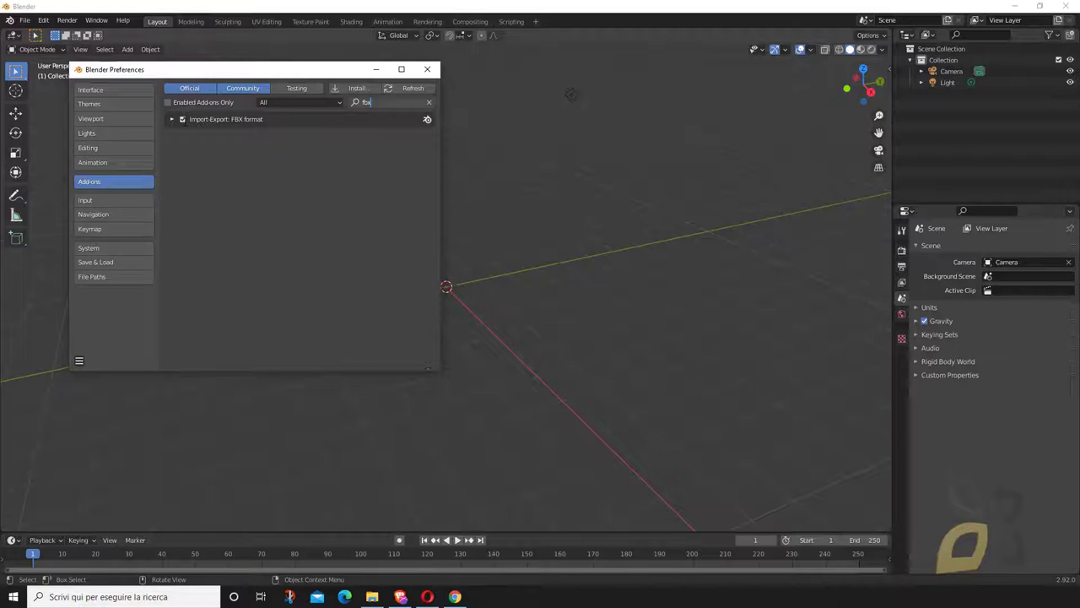
pyautogui.click(427, 69)
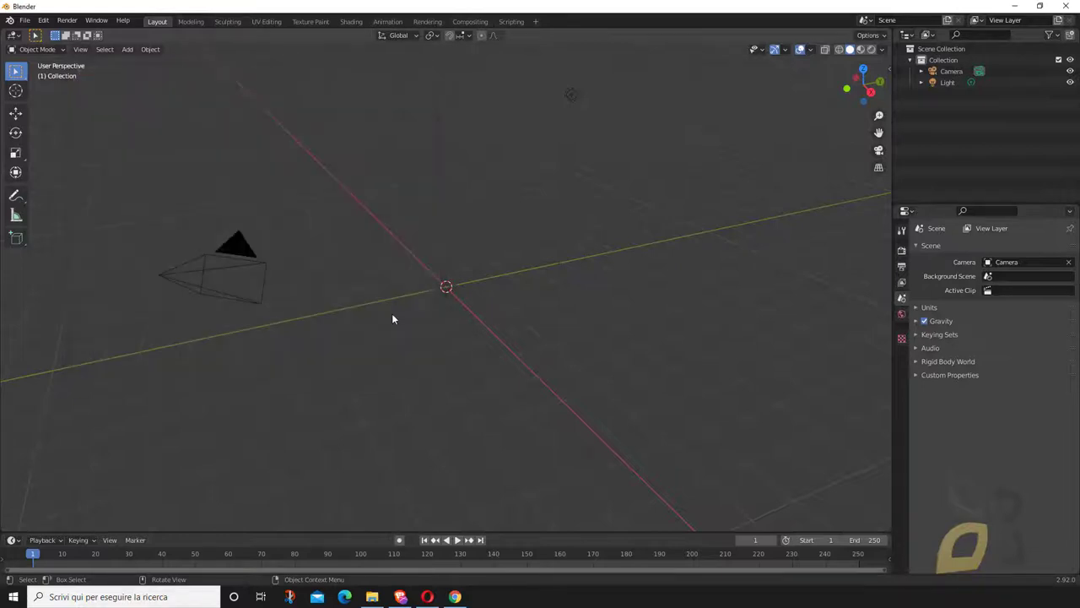
# Import "Ferrari Formula 1 Car 3D Model.fbx" from the D:\WORKS\FBX folder as FBX.
pyautogui.click(24, 25)
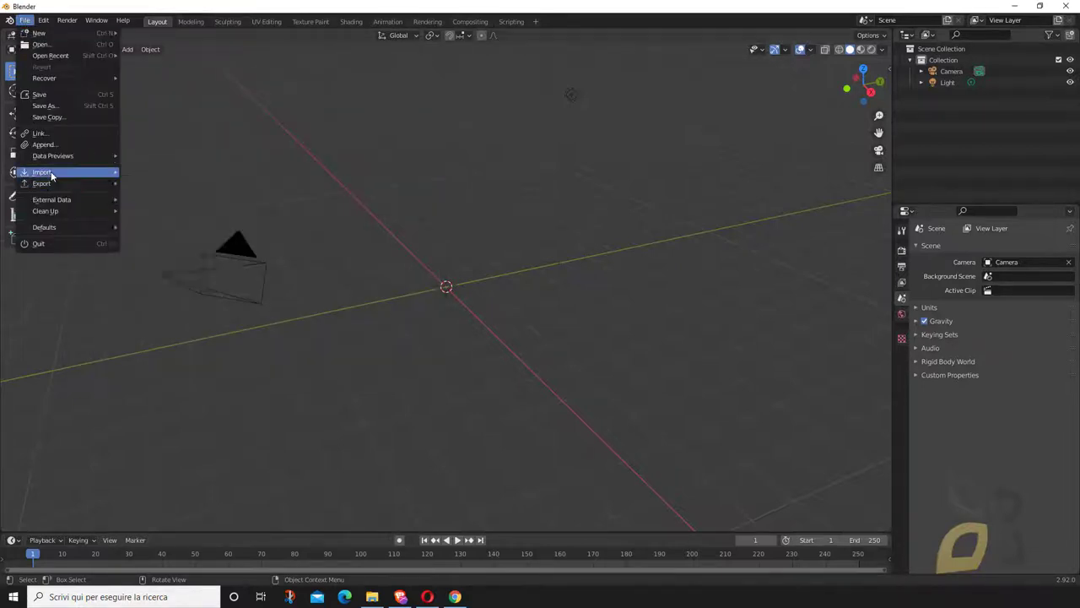
pyautogui.moveTo(51, 173)
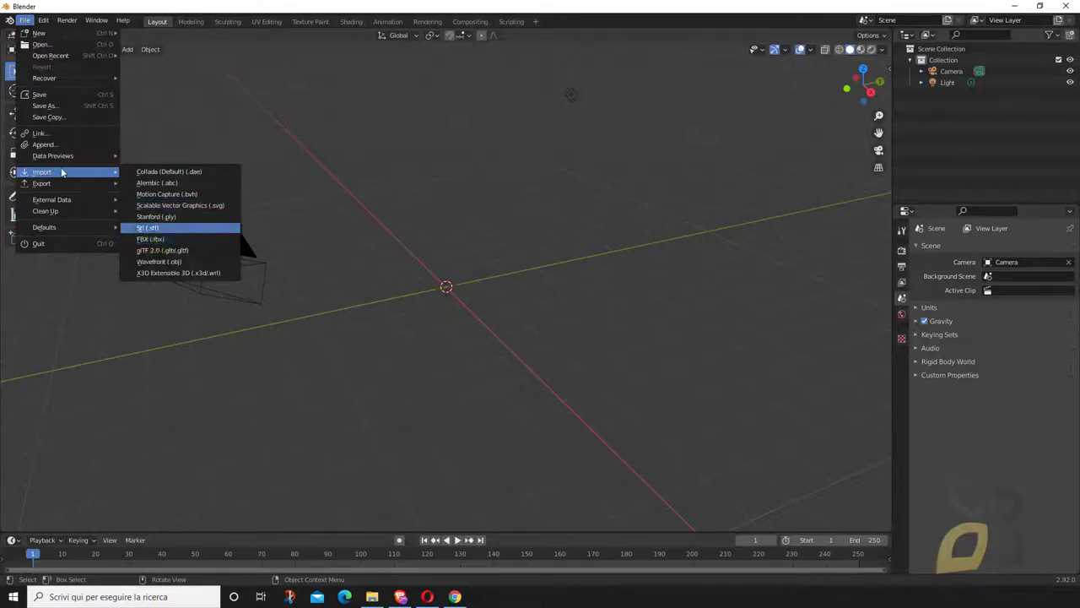
pyautogui.click(162, 239)
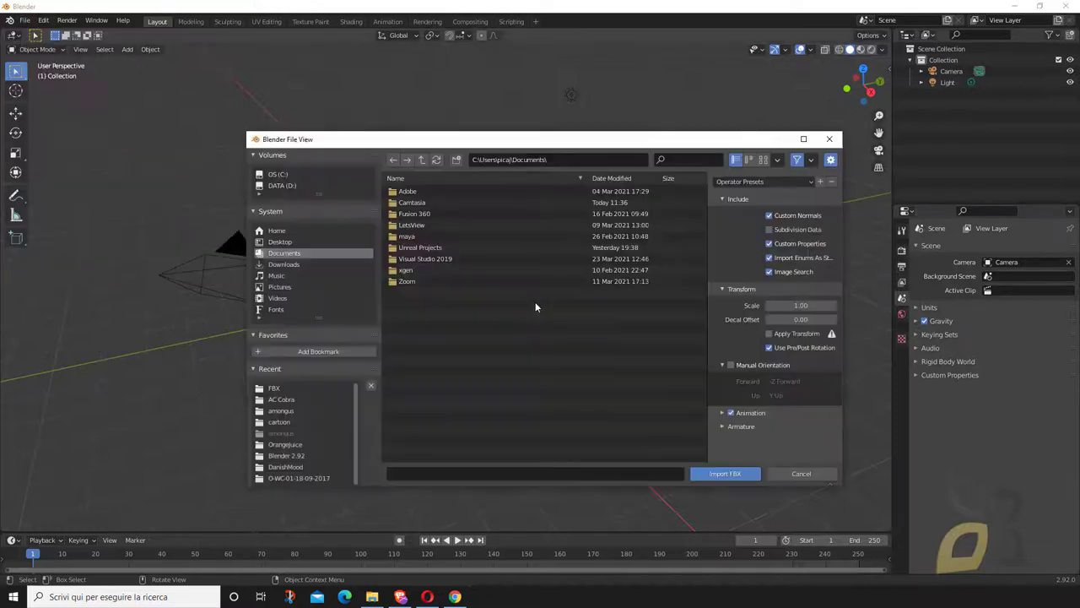
pyautogui.click(282, 186)
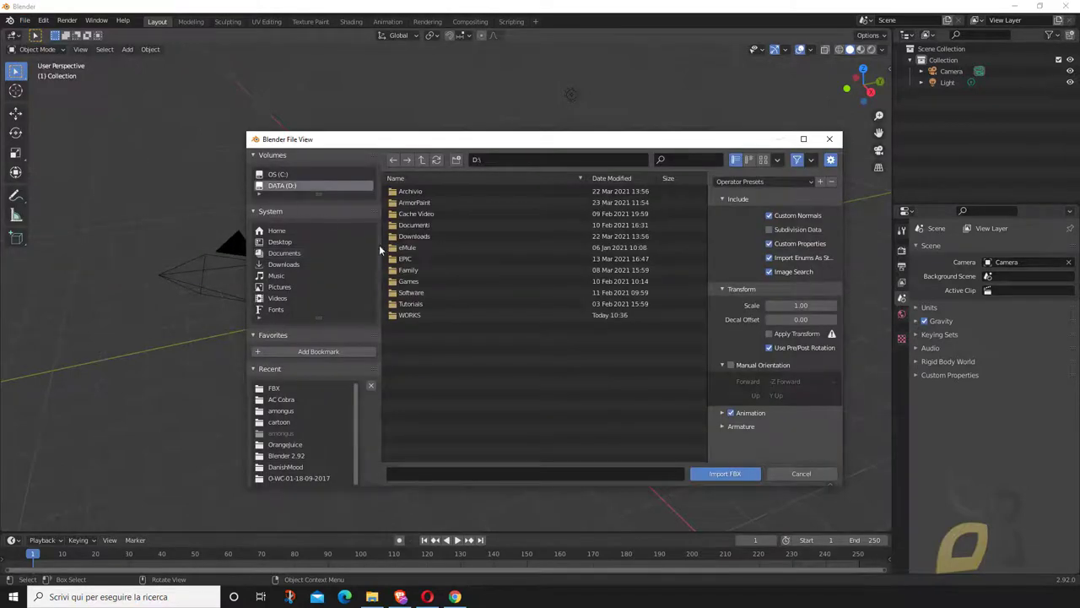
pyautogui.click(416, 318)
pyautogui.doubleClick(416, 318)
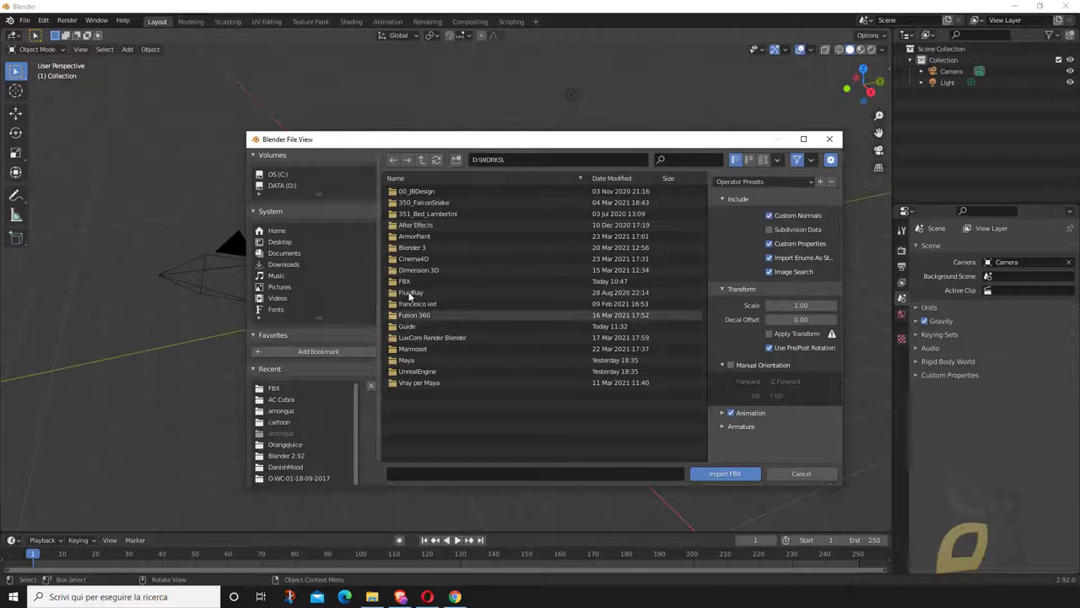
pyautogui.doubleClick(409, 281)
pyautogui.click(431, 213)
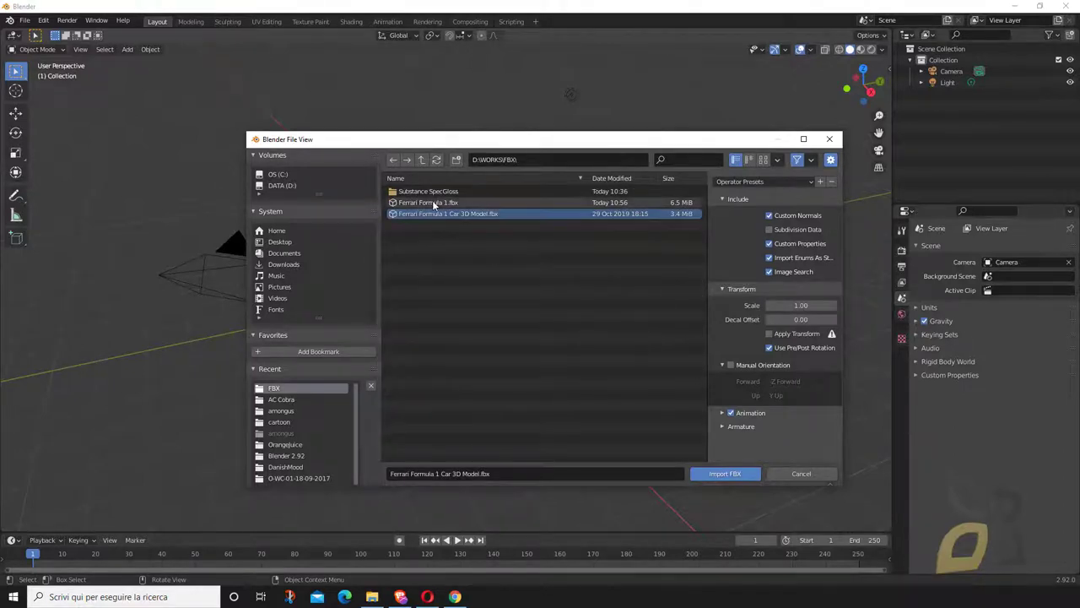
pyautogui.click(432, 204)
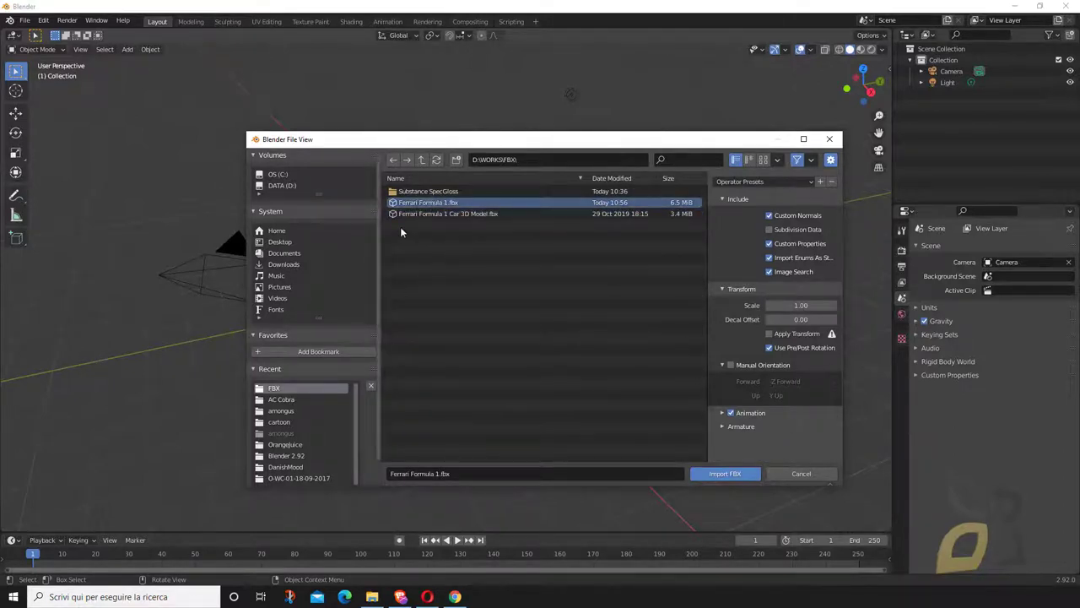
pyautogui.click(443, 216)
pyautogui.click(716, 472)
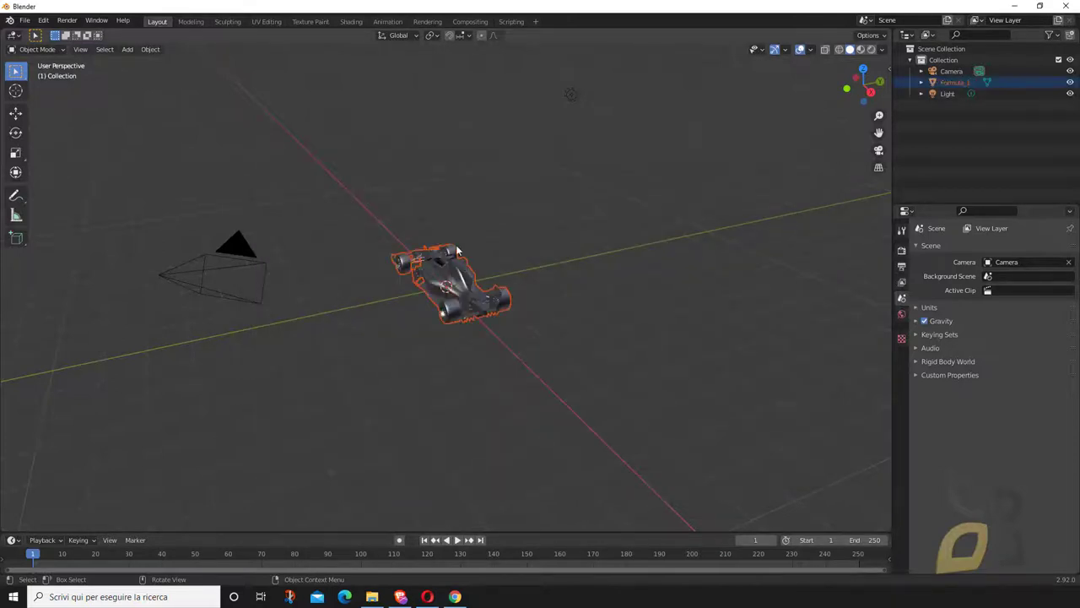
# Switch the viewport to Material Preview shading to show the car's textures, and deselect the car.
pyautogui.scroll(2, 449, 265)
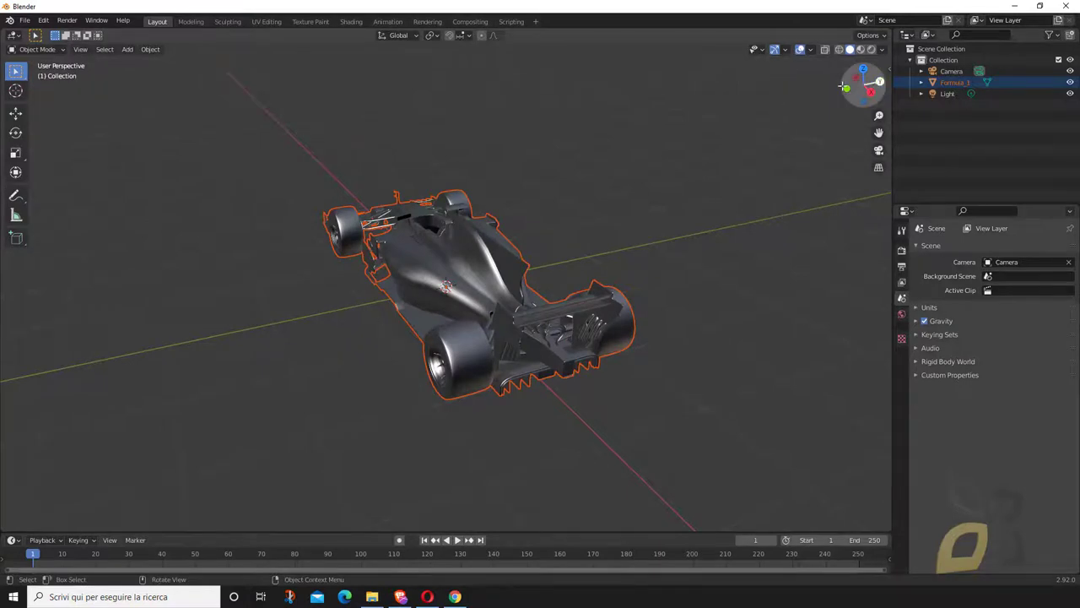
pyautogui.moveTo(856, 83); pyautogui.dragTo(641, 91)
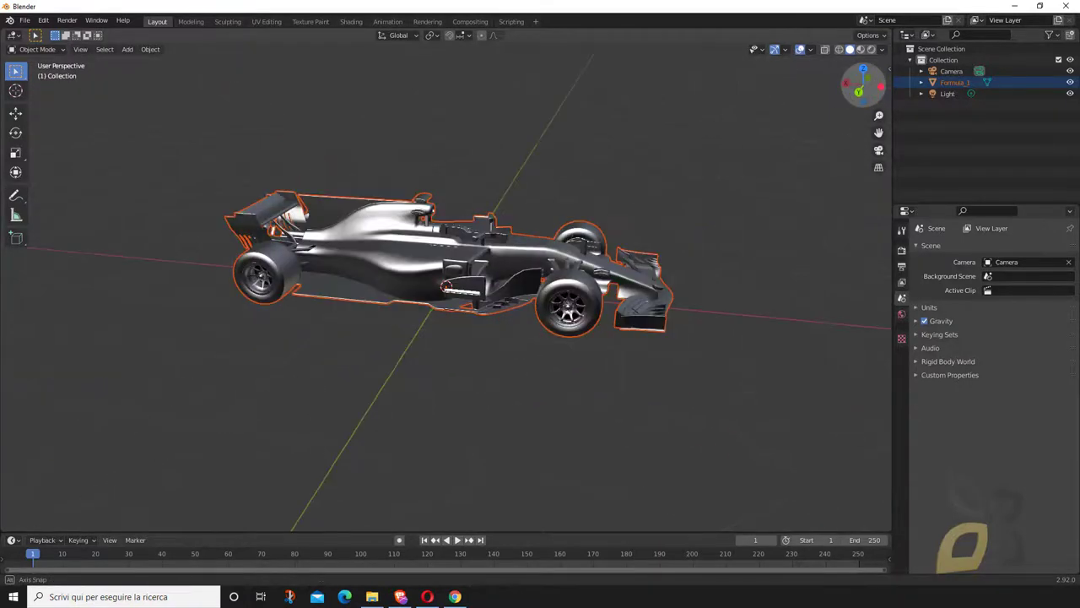
pyautogui.click(860, 50)
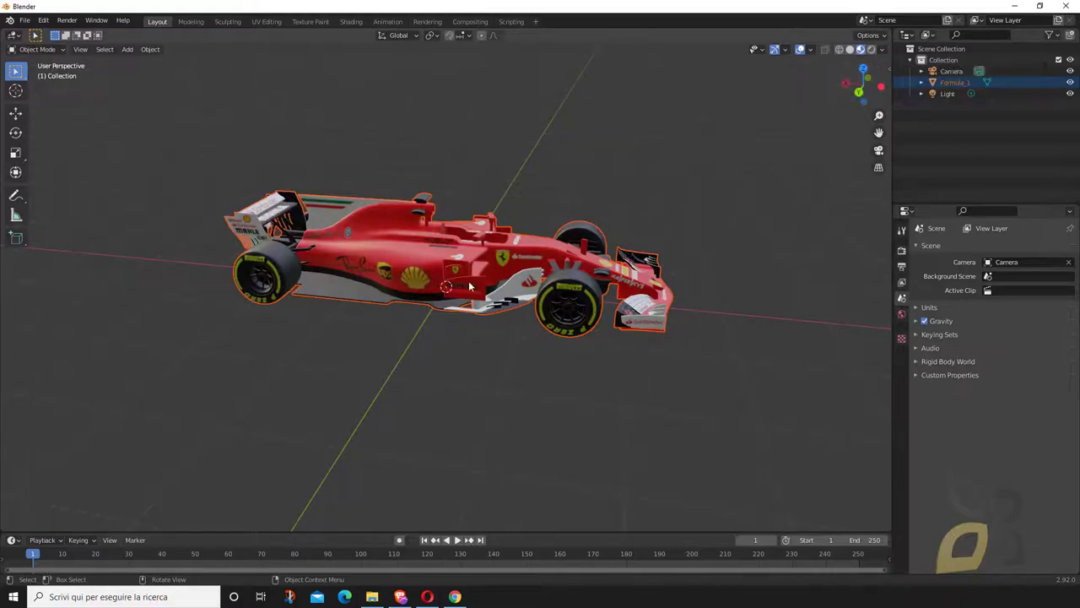
pyautogui.click(597, 364)
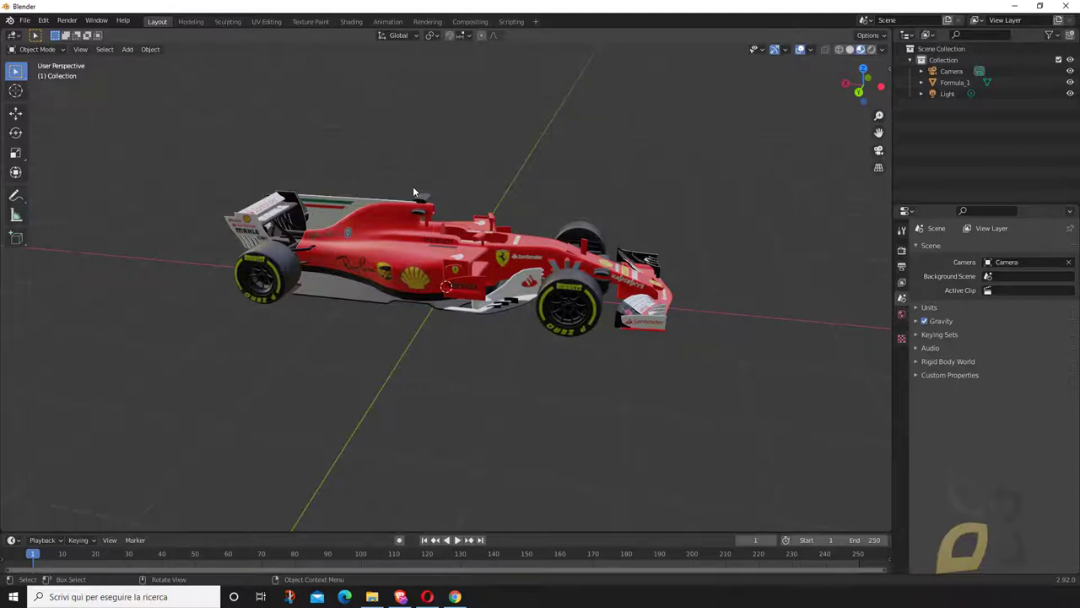
pyautogui.click(403, 250)
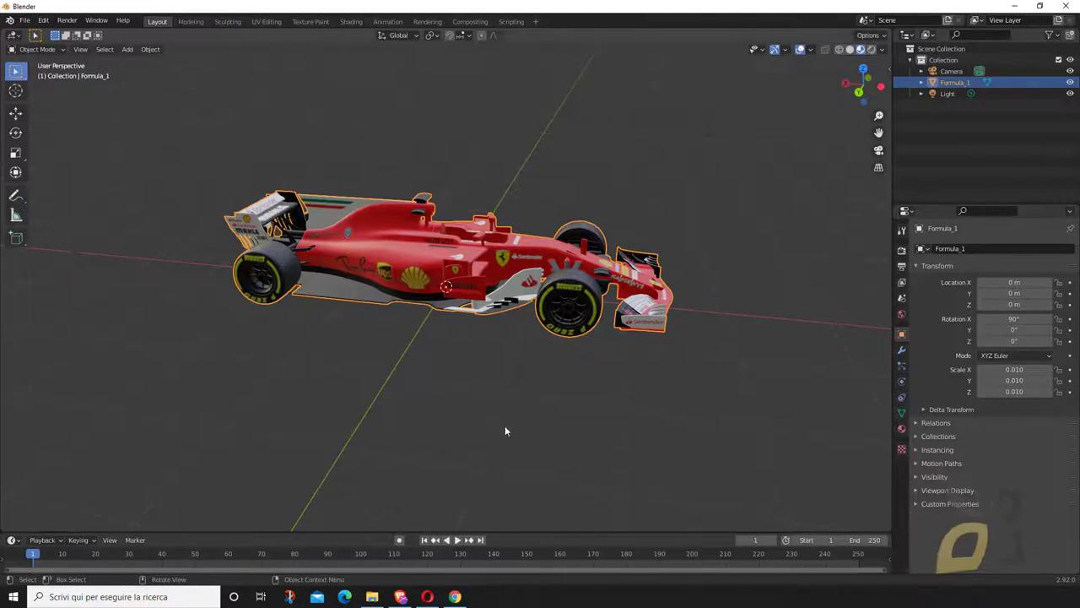
pyautogui.click(273, 361)
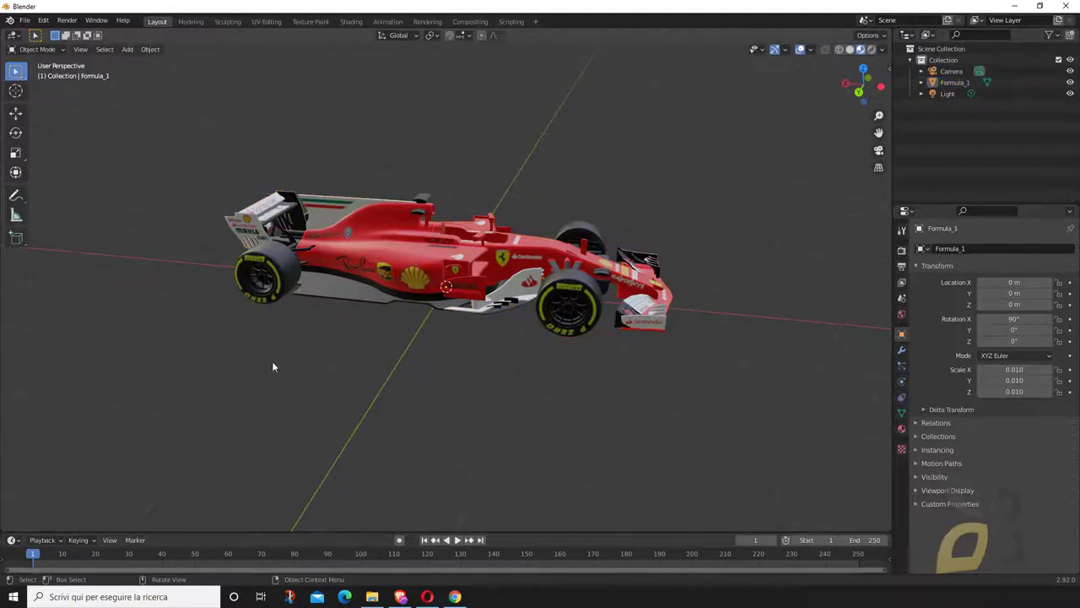
pyautogui.click(377, 290)
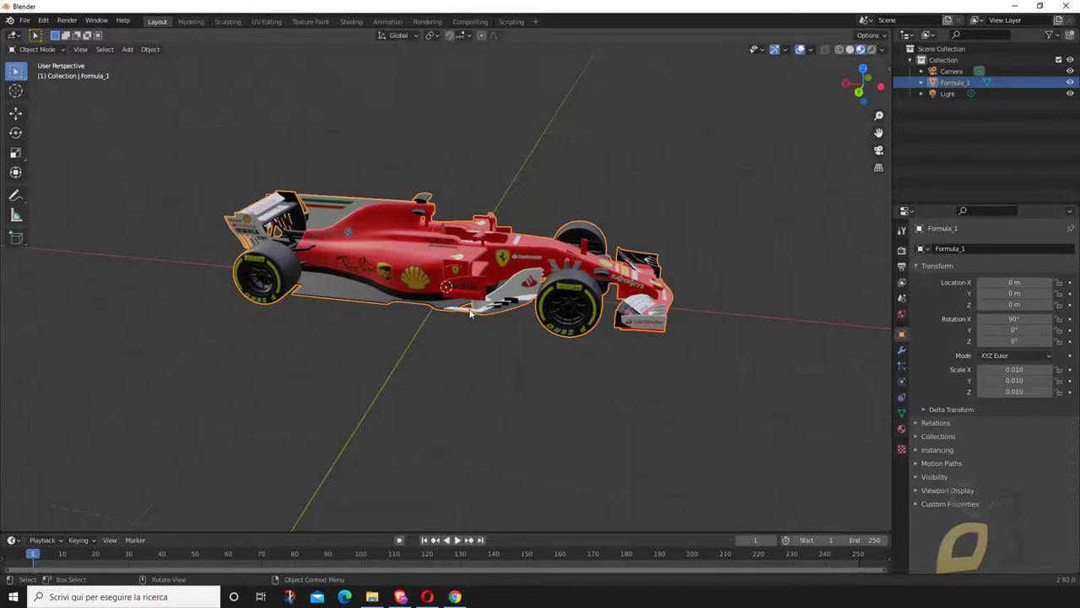
pyautogui.scroll(1, 472, 317)
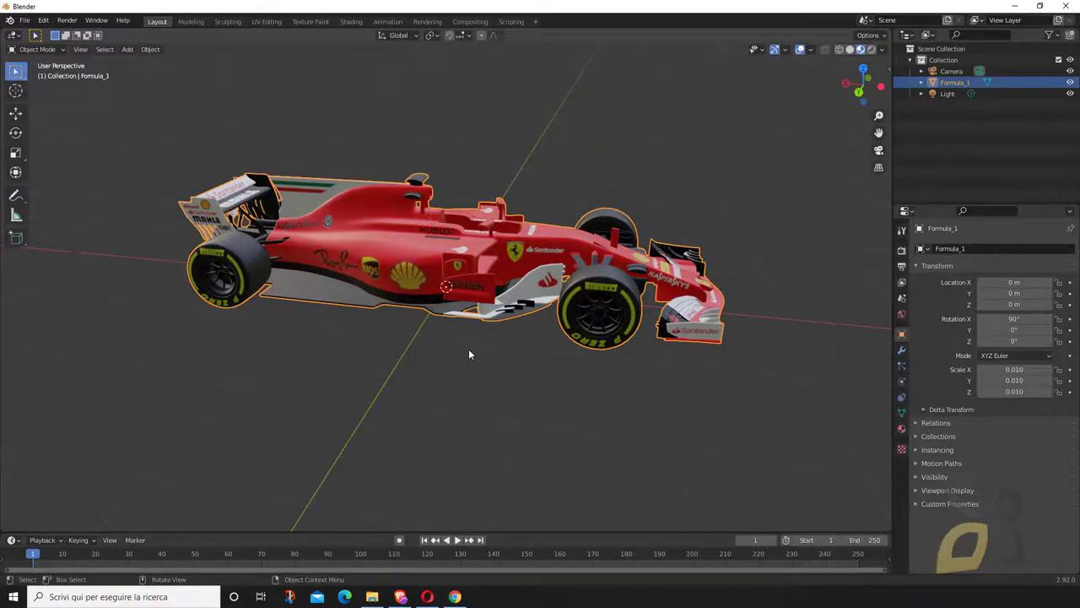
pyautogui.click(517, 158)
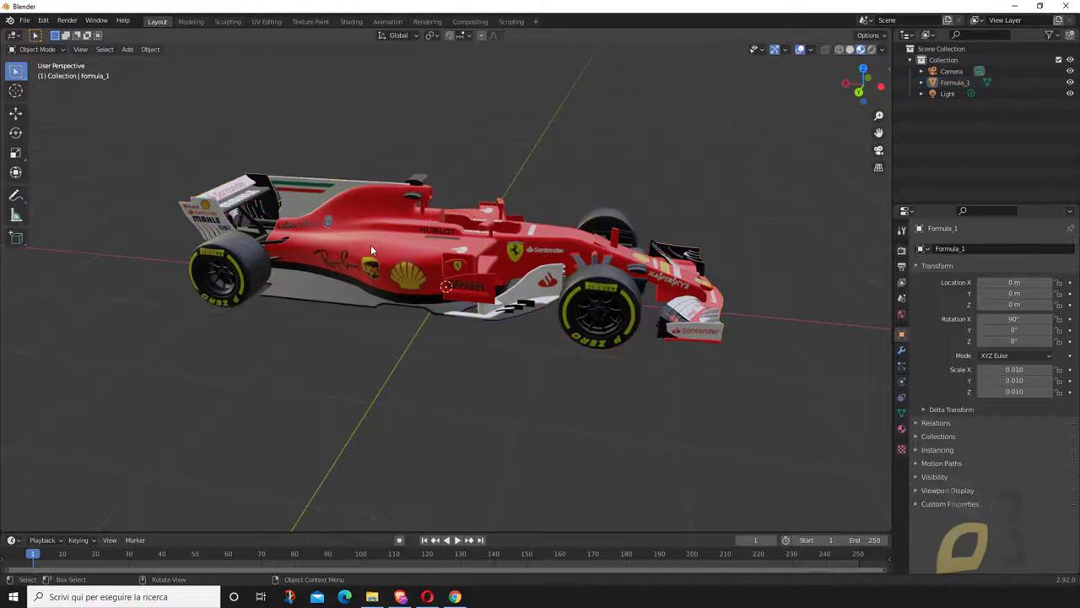
# Select the Formula_1 car and start an FBX export limited to selected objects.
pyautogui.click(370, 245)
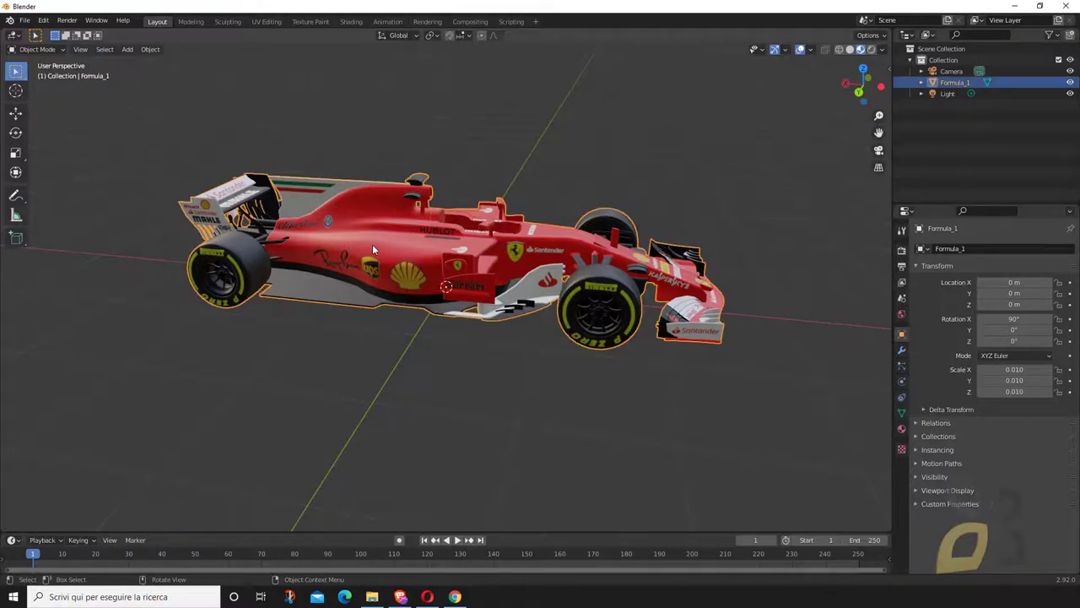
pyautogui.click(24, 21)
pyautogui.moveTo(70, 186)
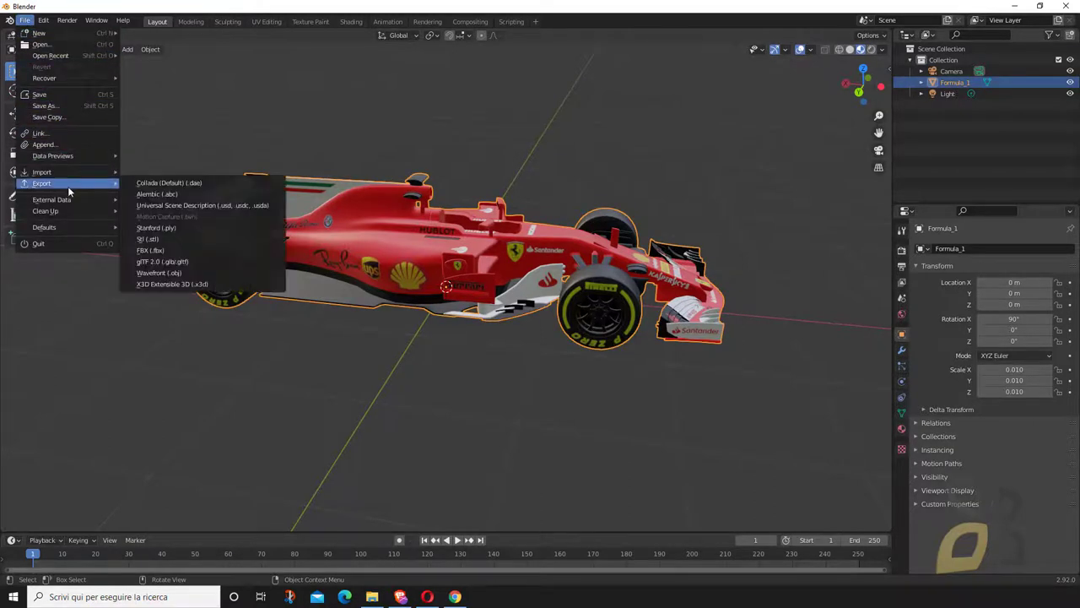
pyautogui.click(176, 248)
pyautogui.moveTo(422, 143); pyautogui.dragTo(286, 78)
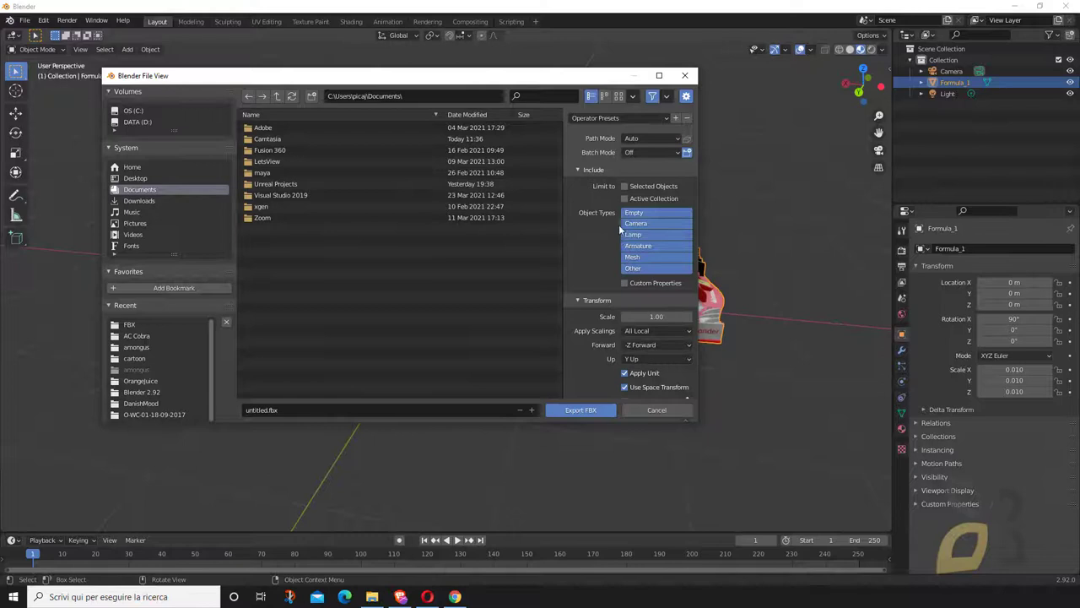
pyautogui.click(625, 186)
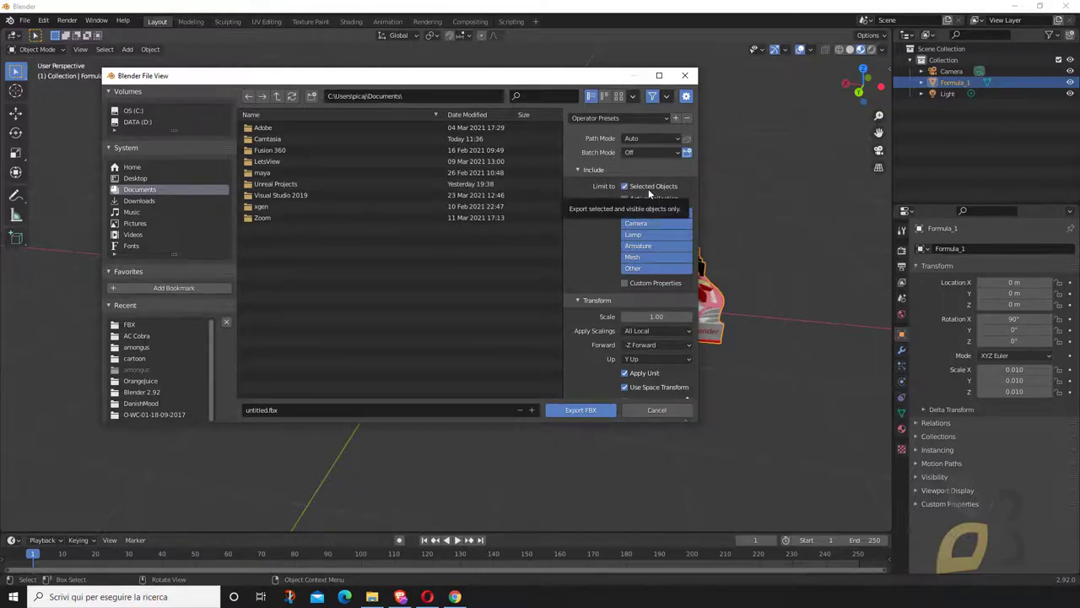
# Enable Apply Transform in the FBX export options and collapse the Transform and Include settings.
pyautogui.moveTo(548, 78); pyautogui.dragTo(553, 213)
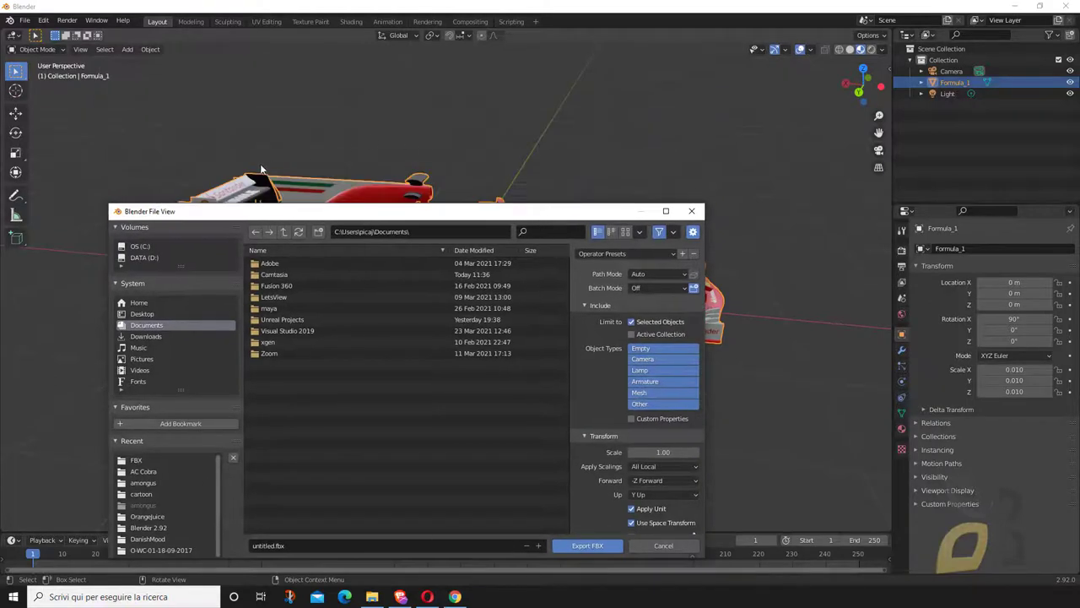
pyautogui.moveTo(477, 216); pyautogui.dragTo(467, 107)
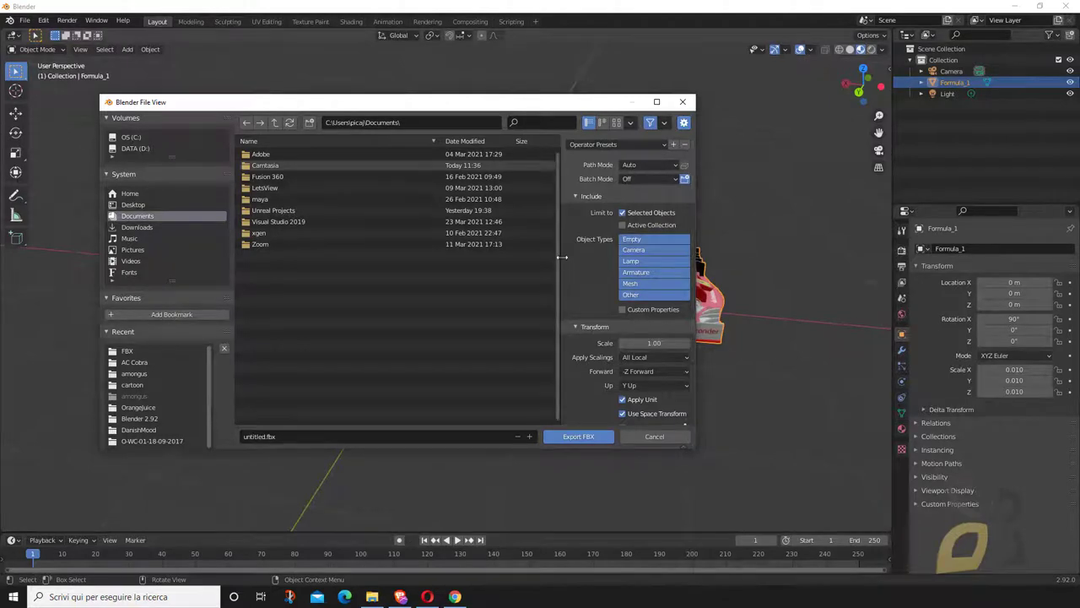
pyautogui.moveTo(562, 258); pyautogui.dragTo(482, 258)
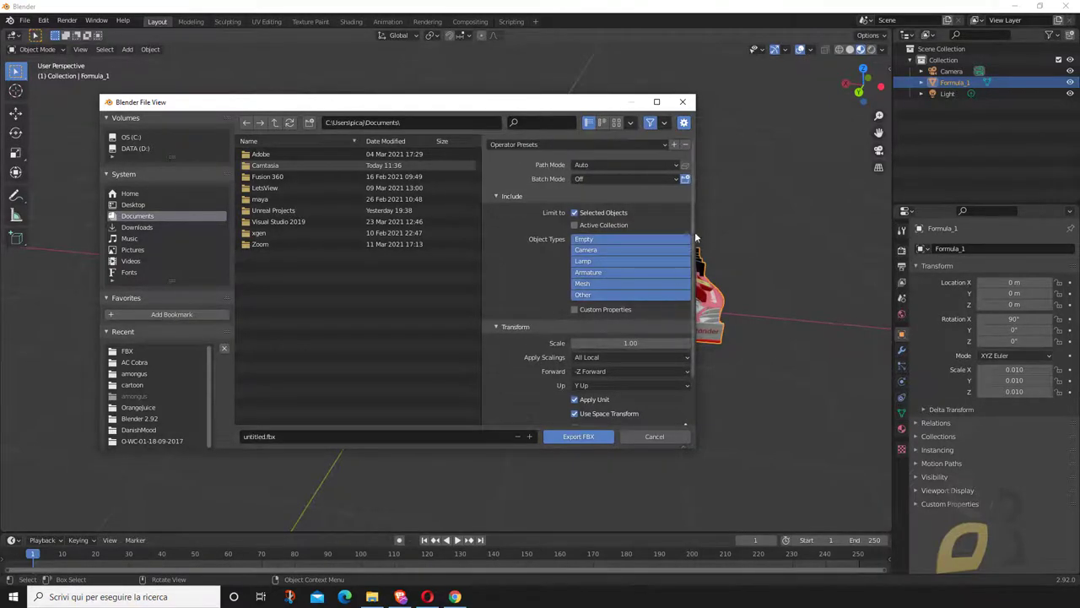
pyautogui.scroll(-3, 692, 245)
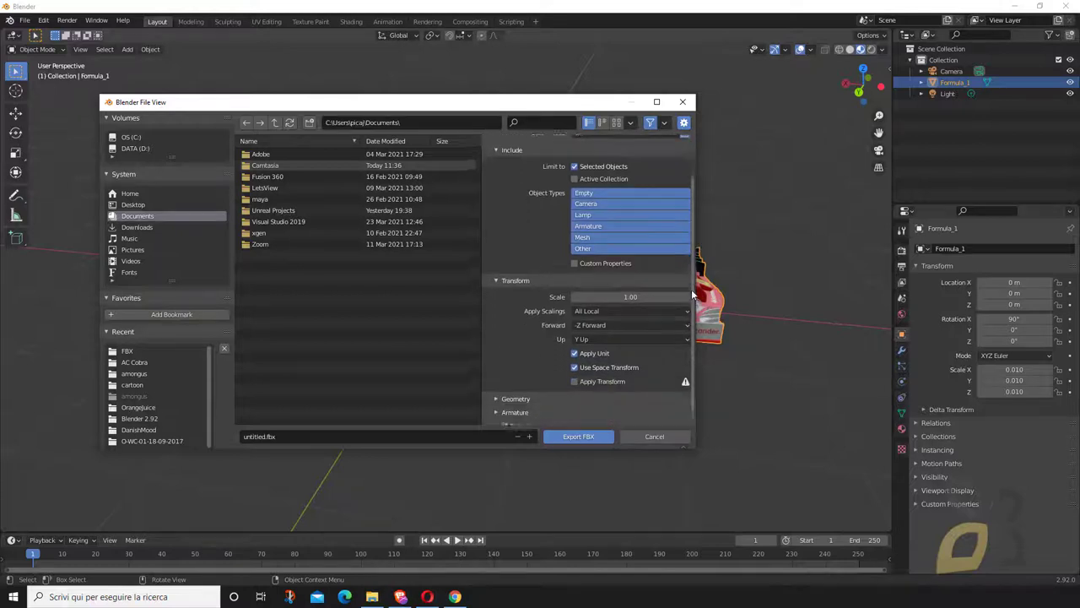
pyautogui.scroll(-1, 688, 297)
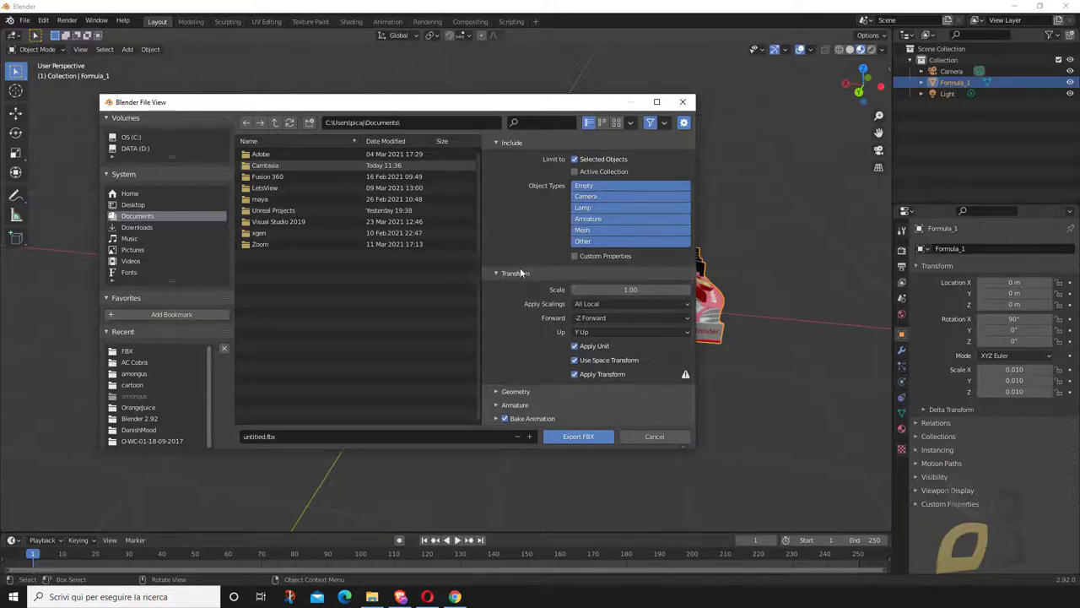
pyautogui.click(497, 272)
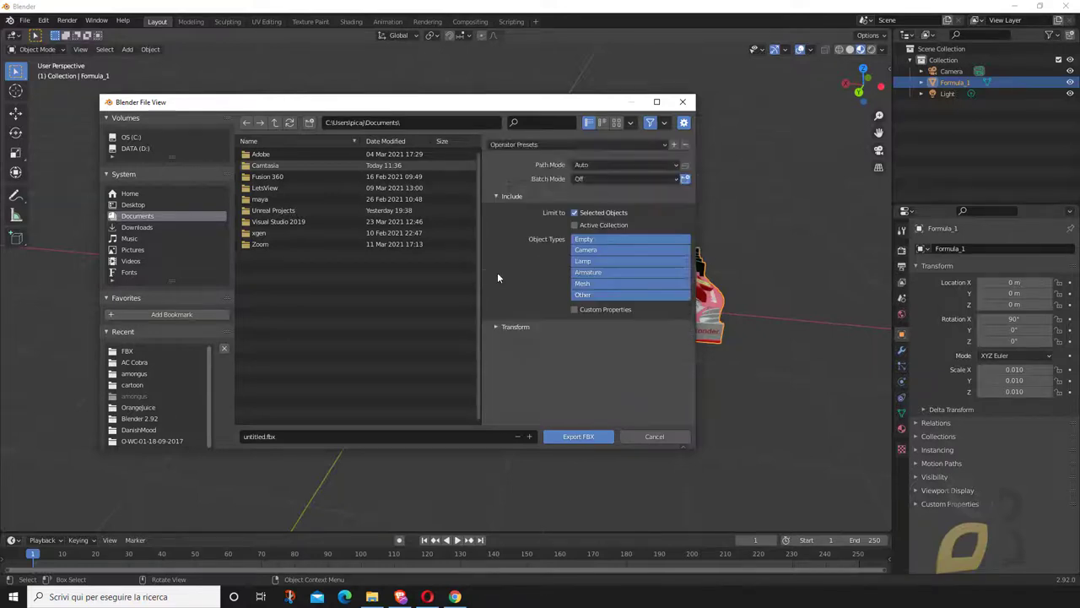
pyautogui.click(498, 197)
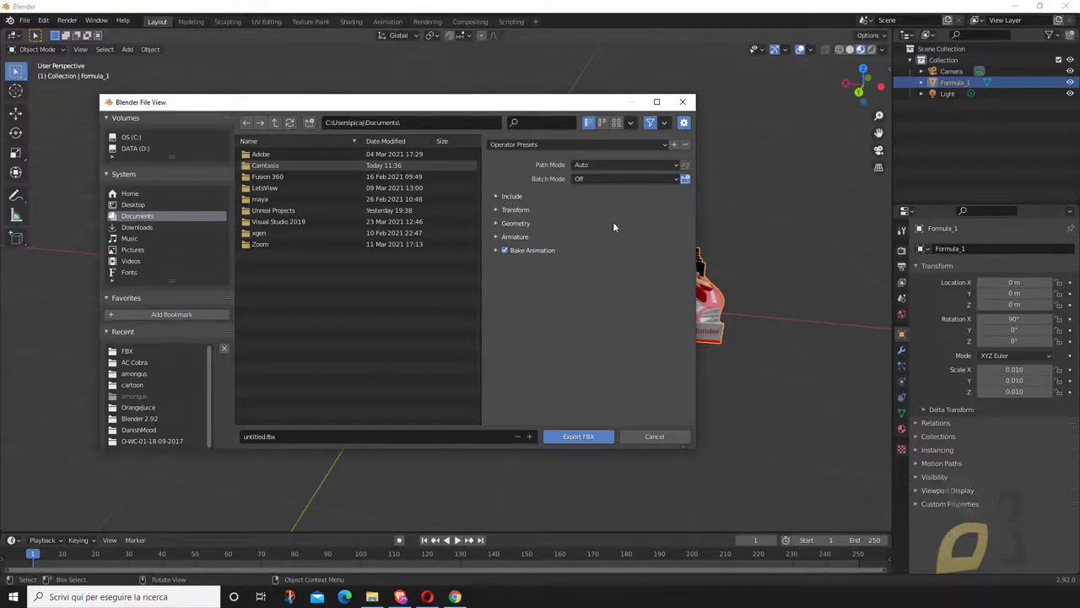
# Set the export's geometry smoothing to Face and disable Bake Animation, checking the Armature settings too.
pyautogui.click(517, 223)
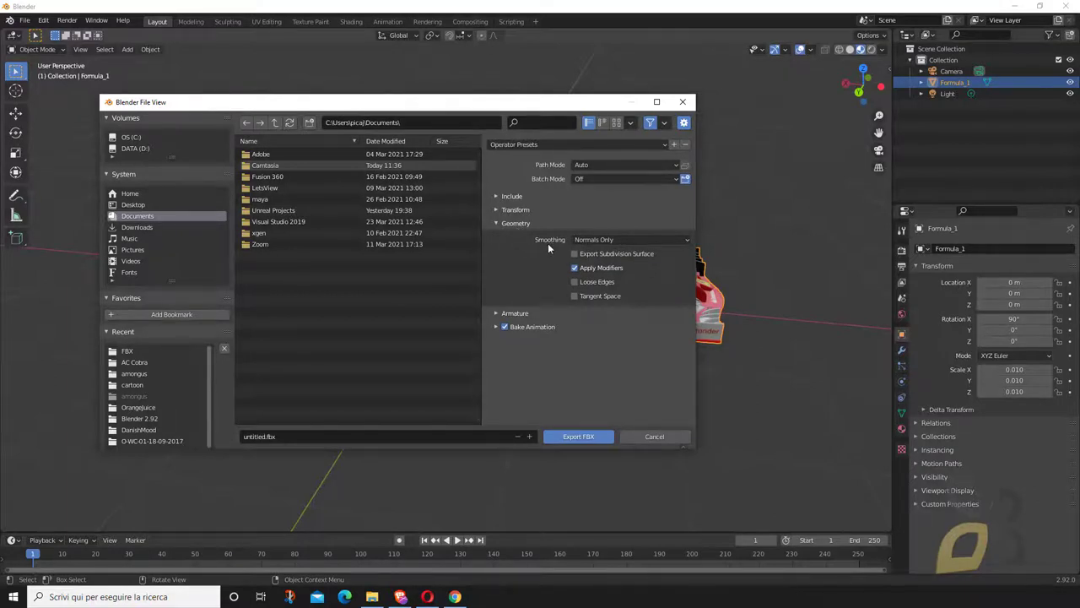
pyautogui.click(593, 241)
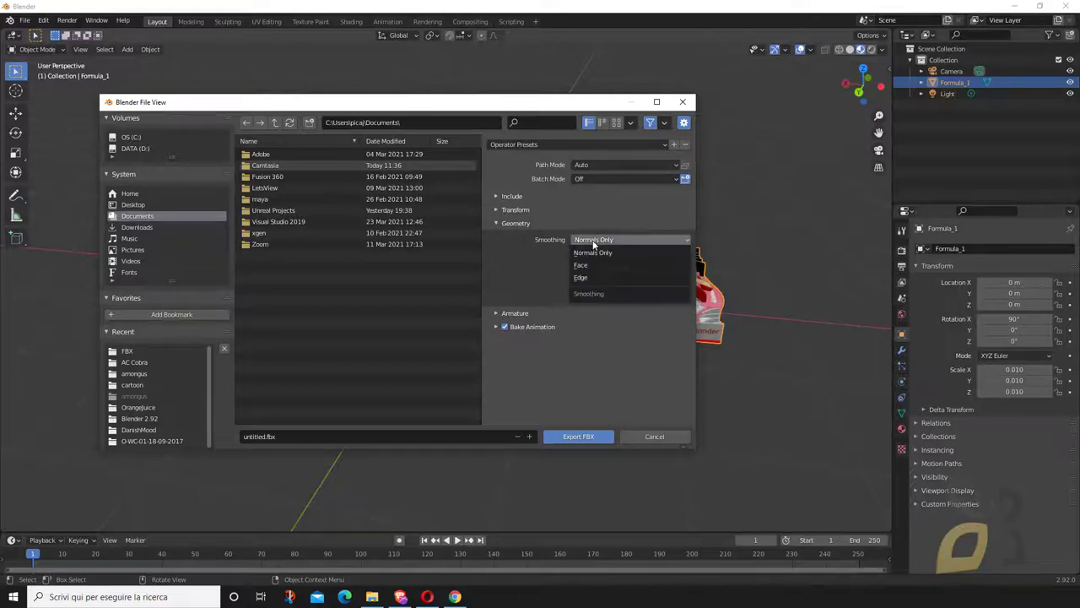
pyautogui.click(602, 262)
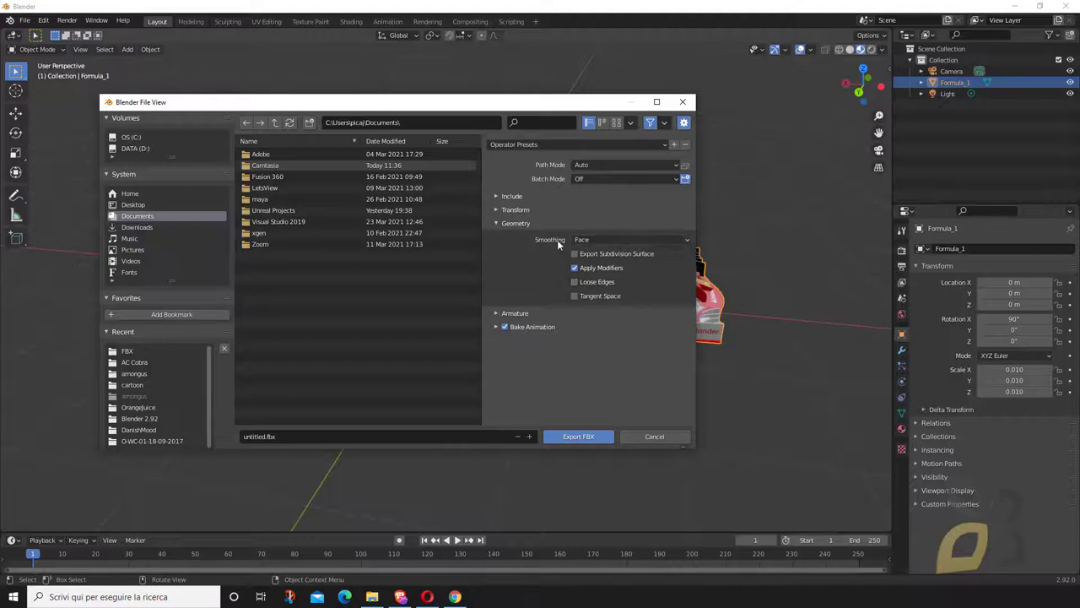
pyautogui.click(497, 313)
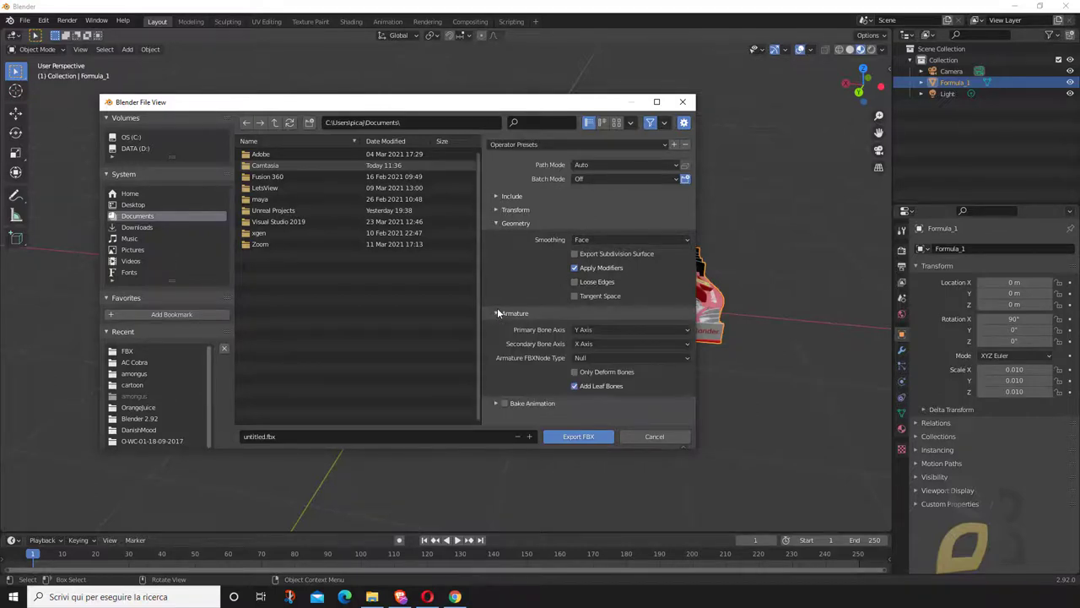
pyautogui.click(497, 313)
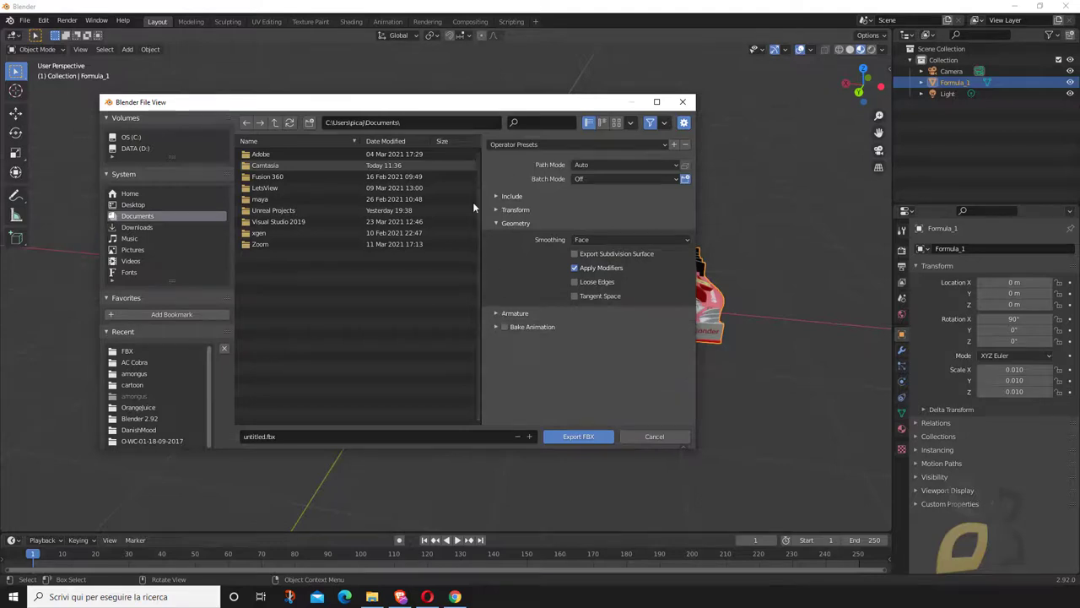
# Export the car as untitled.fbx to the D:\WORKS\FBX folder.
pyautogui.click(140, 150)
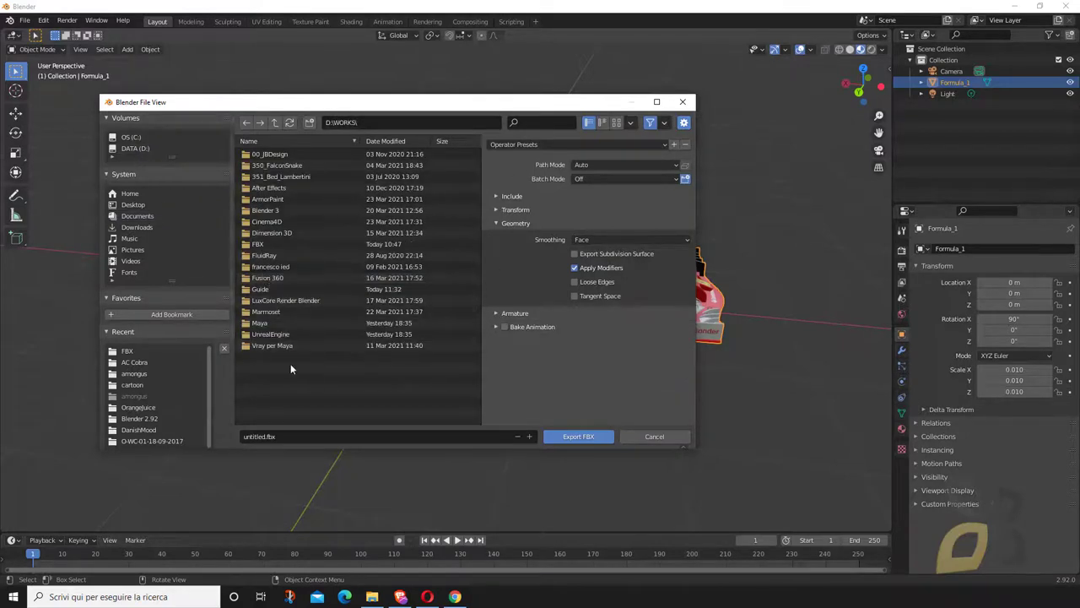
pyautogui.doubleClick(263, 244)
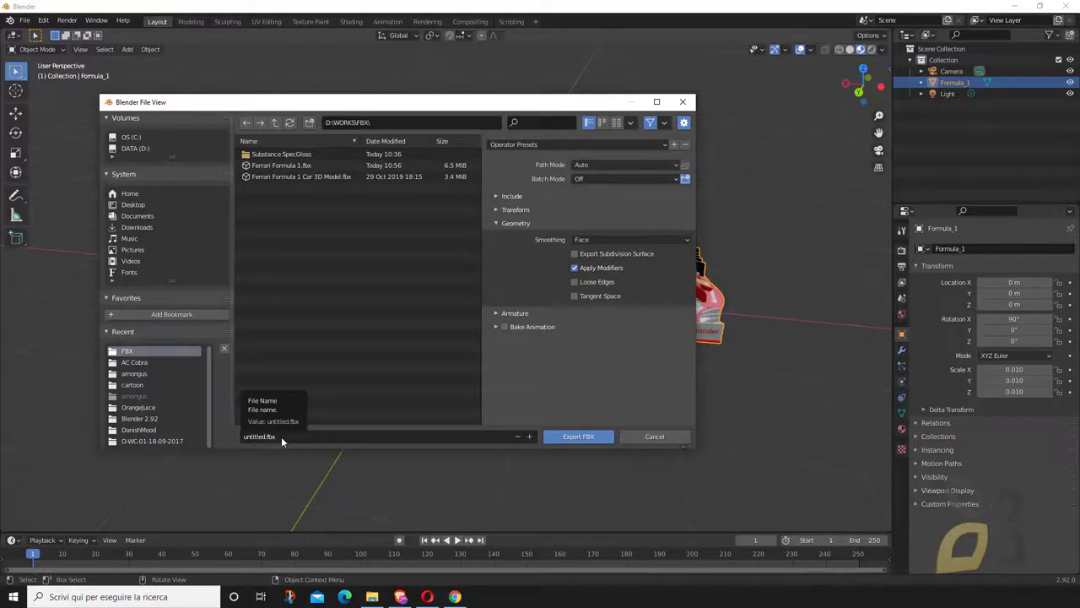
pyautogui.click(574, 436)
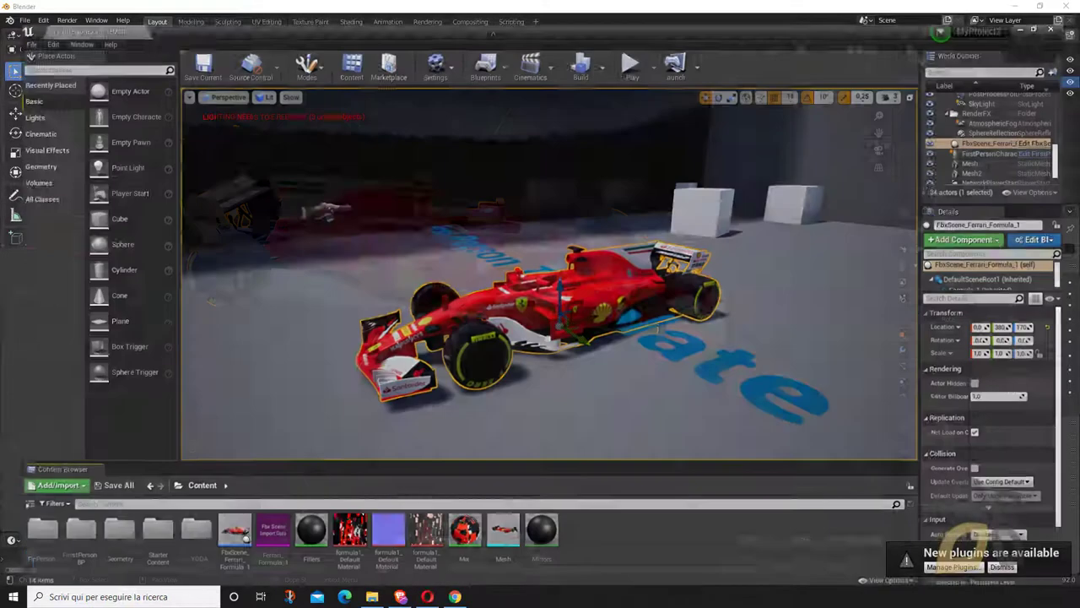
# Switch to Unreal Engine and create a folder named Ferrari inside the project's Content folder.
pyautogui.scroll(-4, 767, 439)
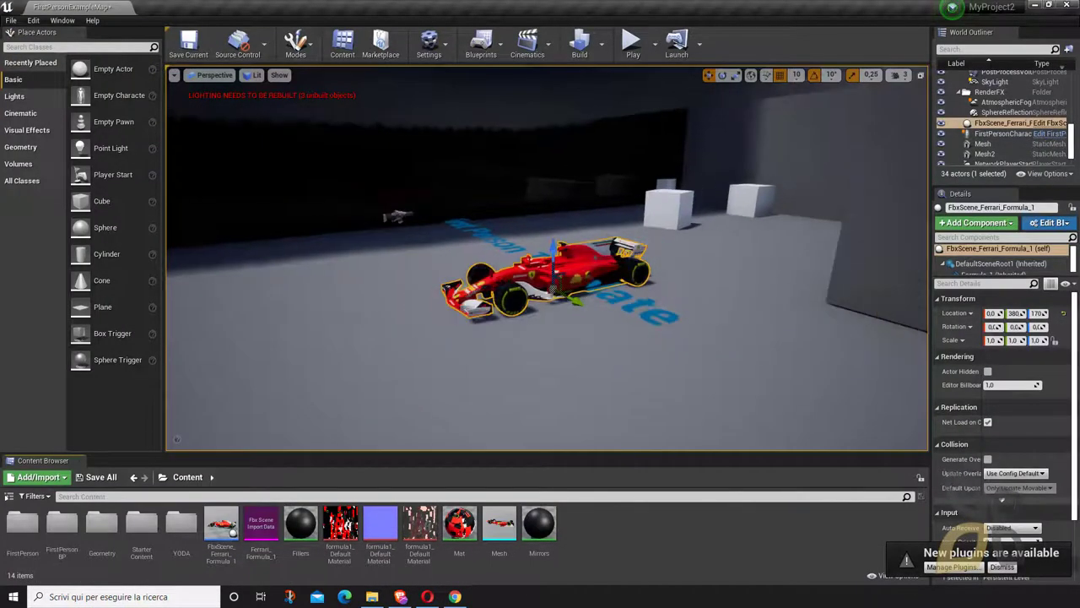
pyautogui.scroll(4, 653, 404)
pyautogui.rightClick(594, 515)
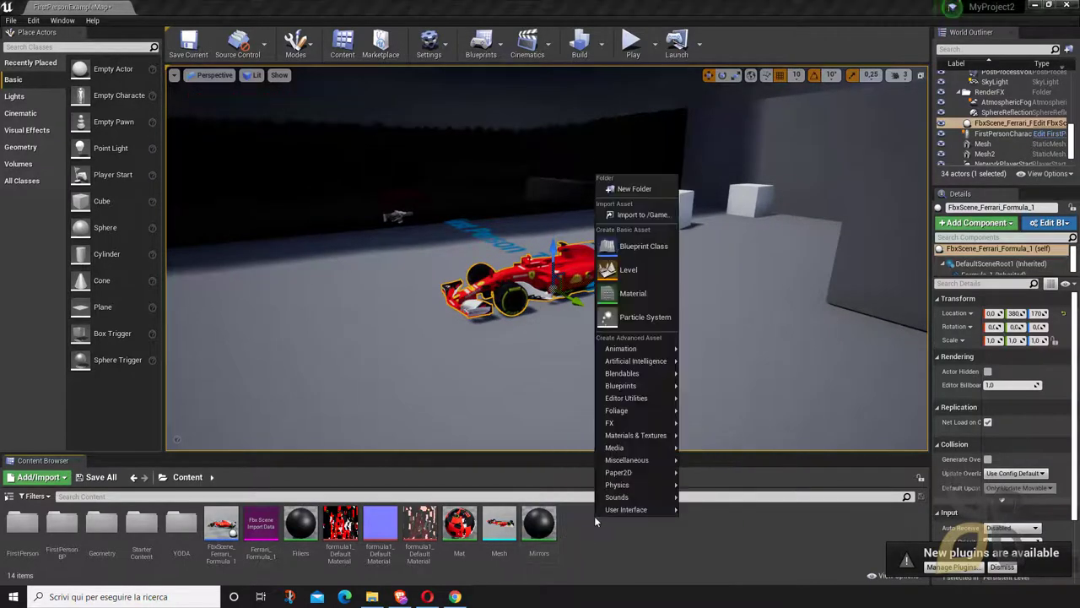
pyautogui.click(625, 192)
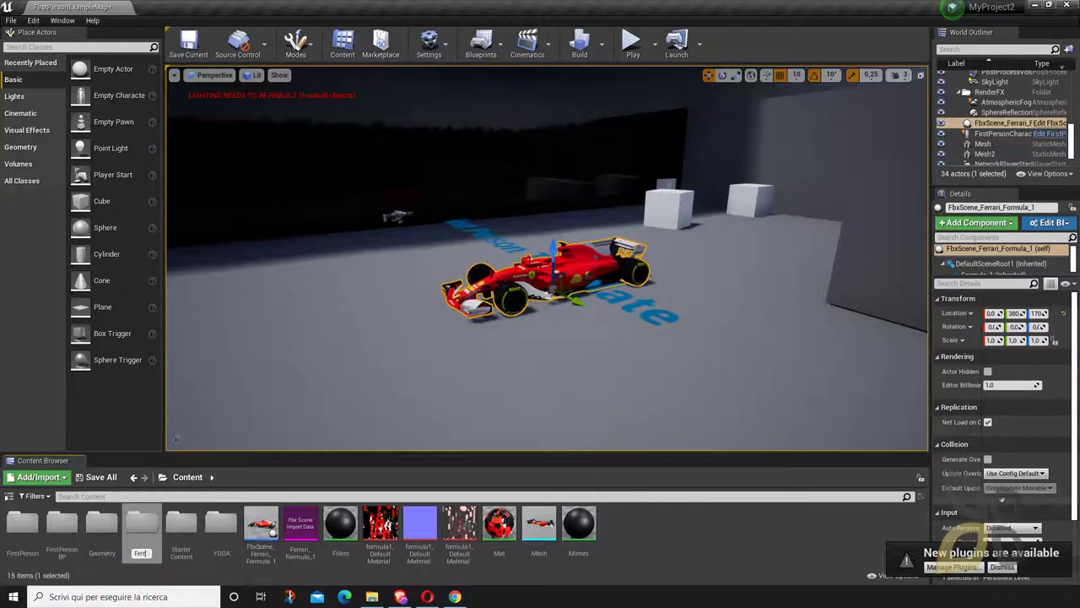
pyautogui.press('Return')
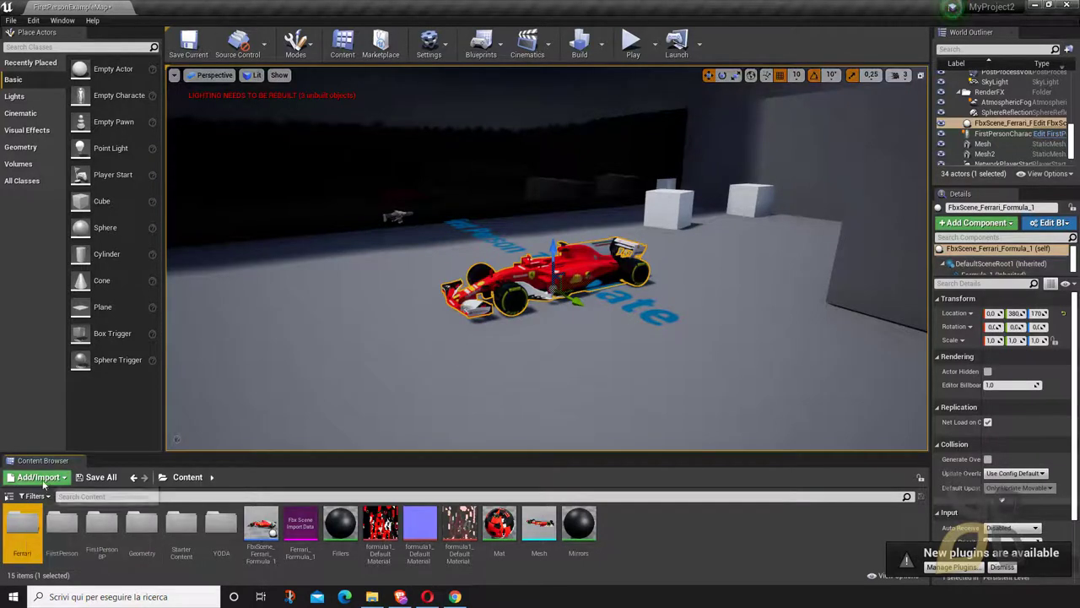
# Start importing the untitled FBX file from D:\WORKS\FBX into the current level.
pyautogui.click(12, 22)
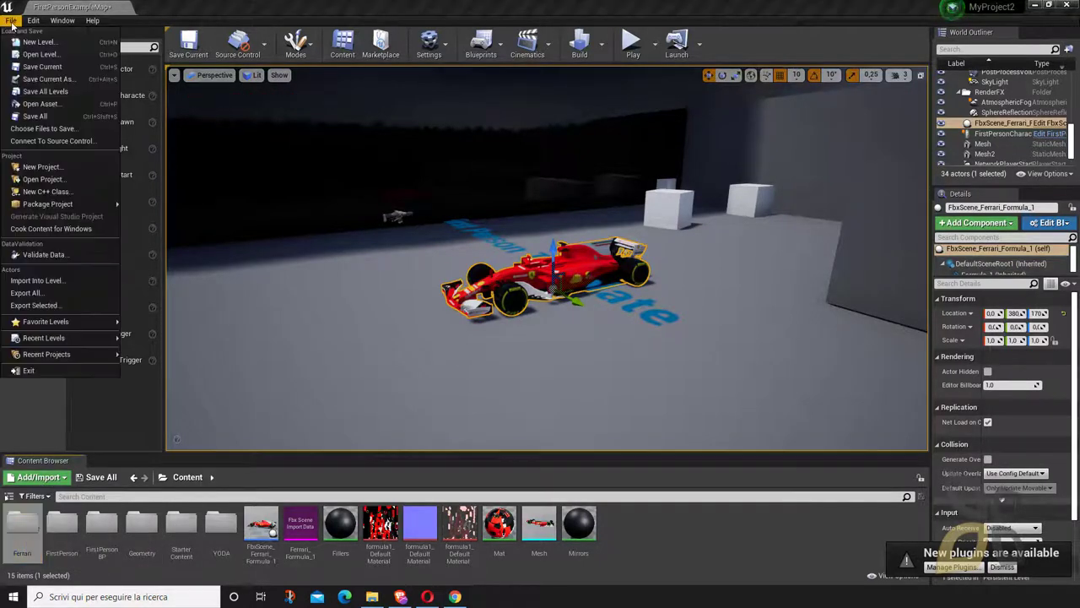
pyautogui.click(38, 280)
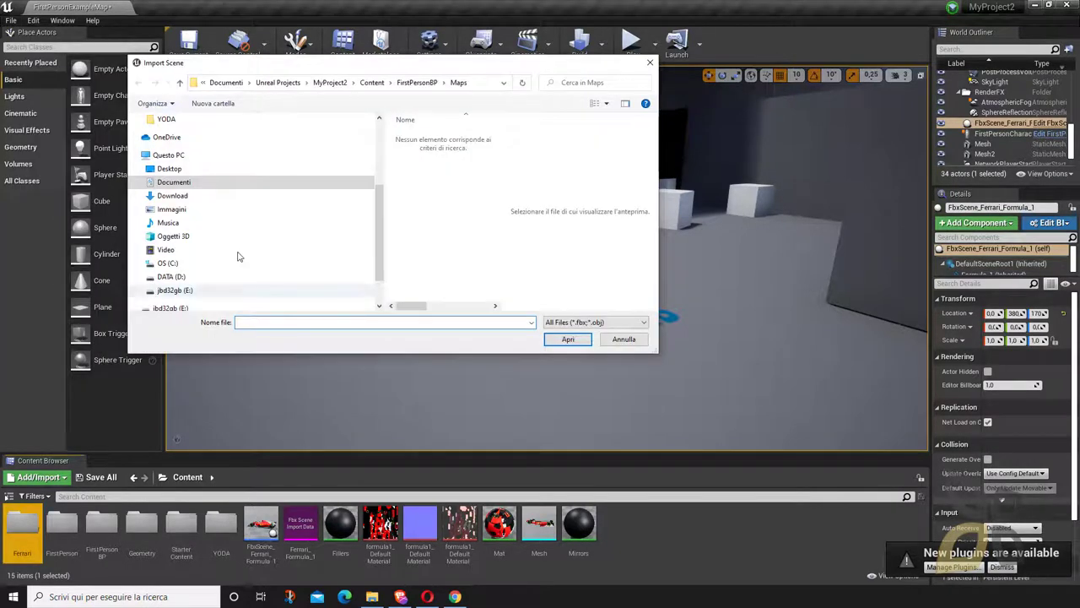
pyautogui.scroll(3, 235, 245)
pyautogui.click(164, 186)
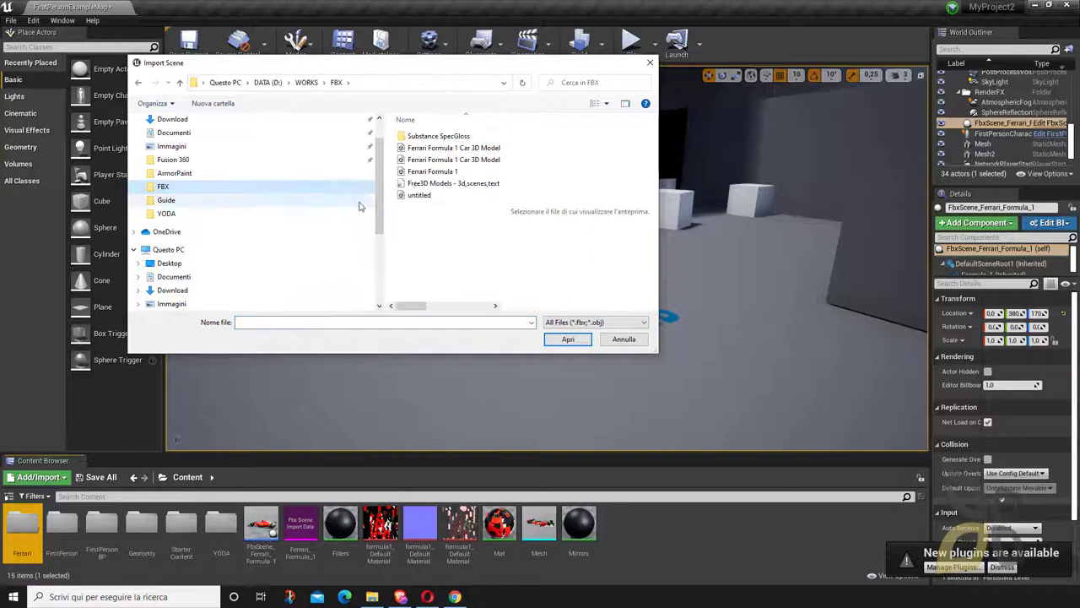
pyautogui.click(422, 195)
pyautogui.click(561, 341)
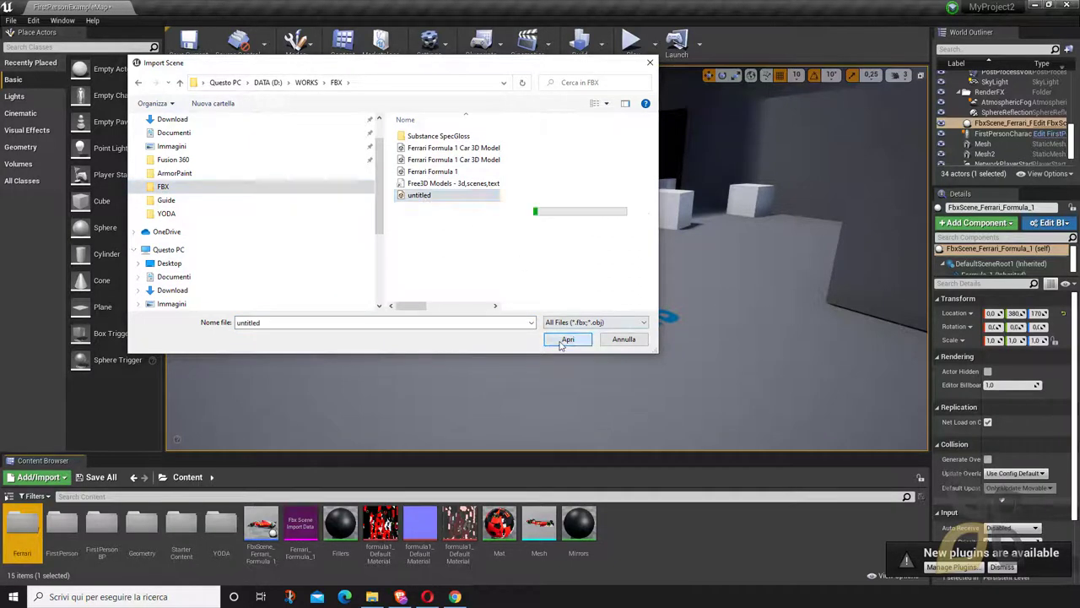
# Set the Ferrari folder as the import location and run the scene import with the default FBX options.
pyautogui.click(453, 209)
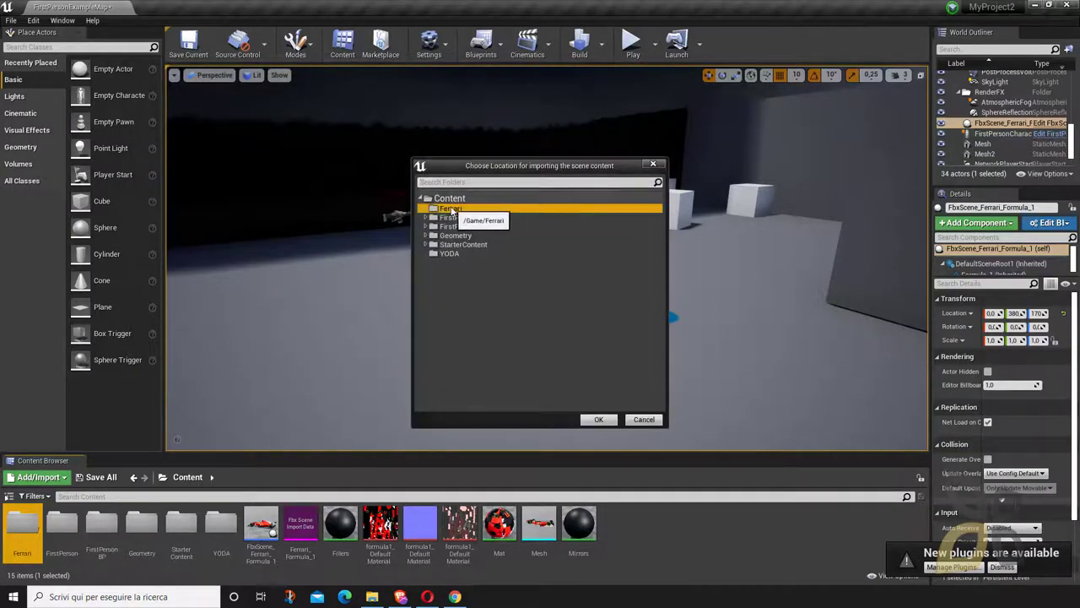
pyautogui.click(598, 419)
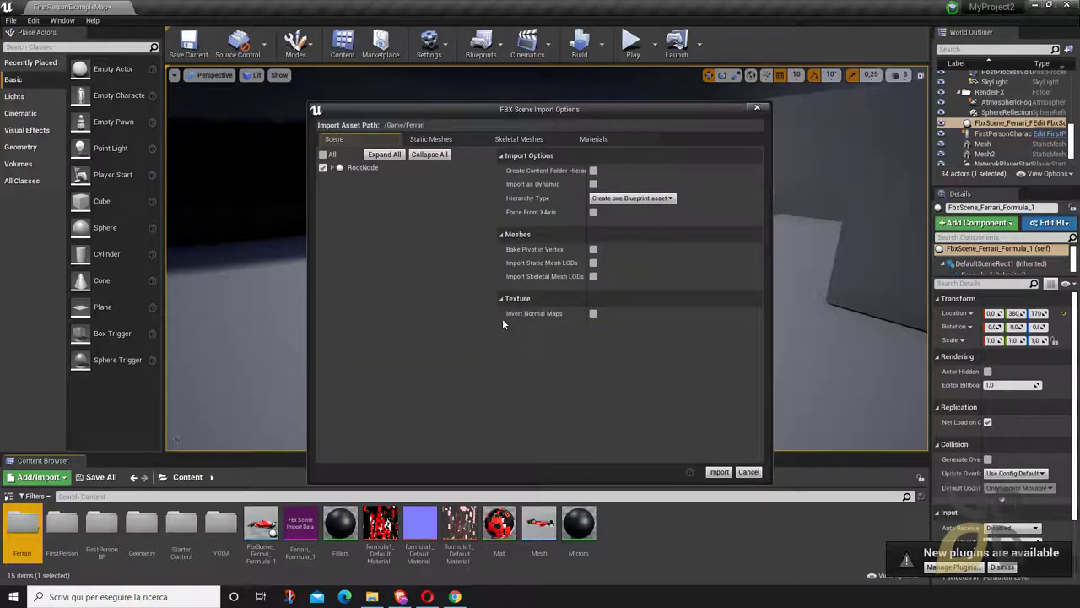
pyautogui.click(709, 472)
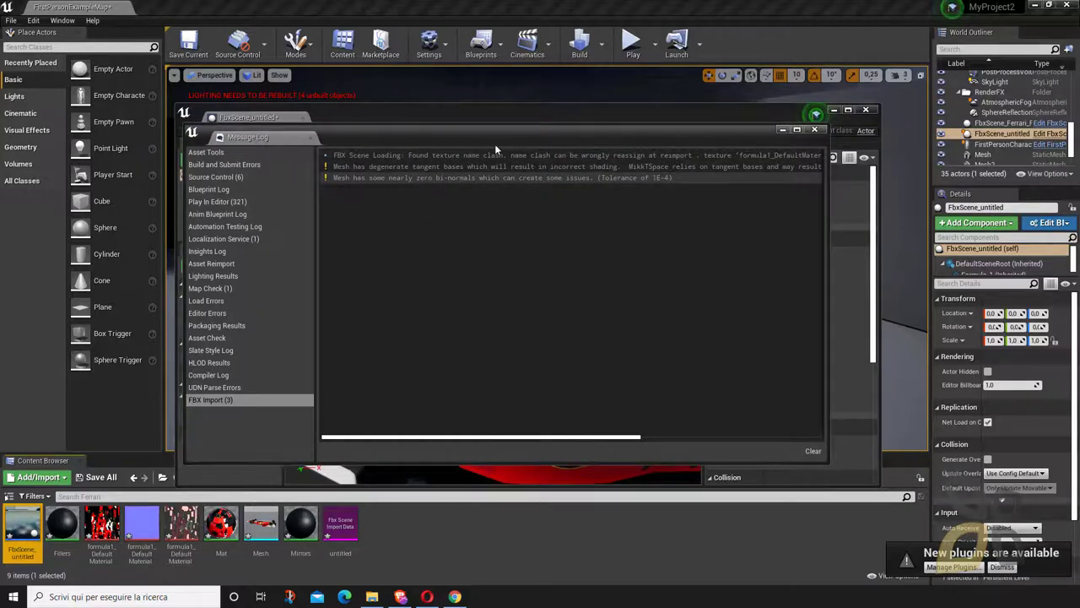
# Dismiss the message log, inspect the imported car's shape and textures in the blueprint viewport, and close the blueprint editor.
pyautogui.click(814, 130)
pyautogui.moveTo(660, 110); pyautogui.dragTo(647, 107)
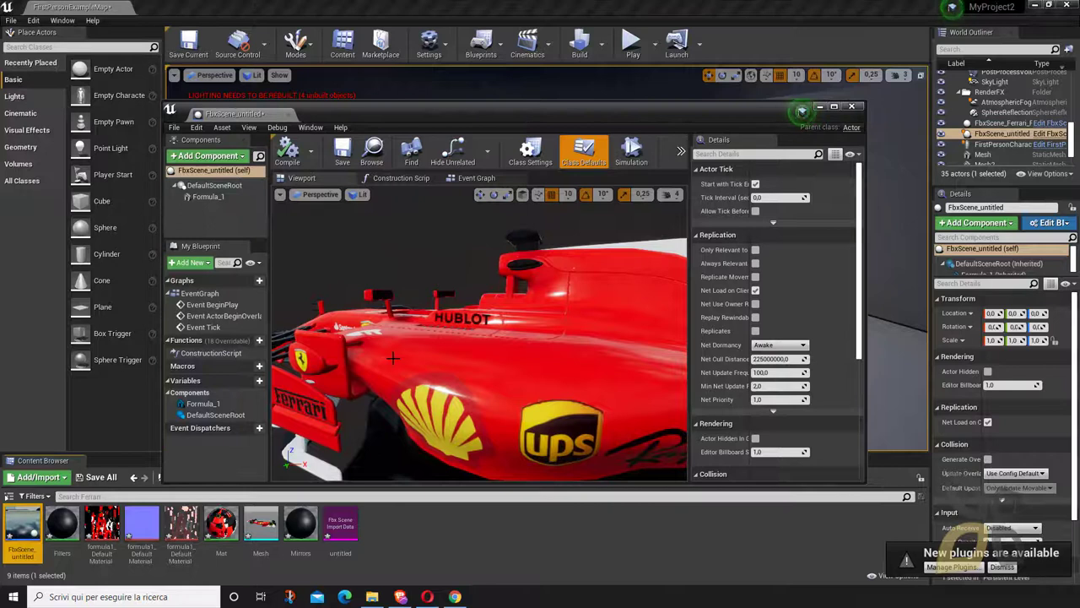
pyautogui.scroll(-3, 391, 365)
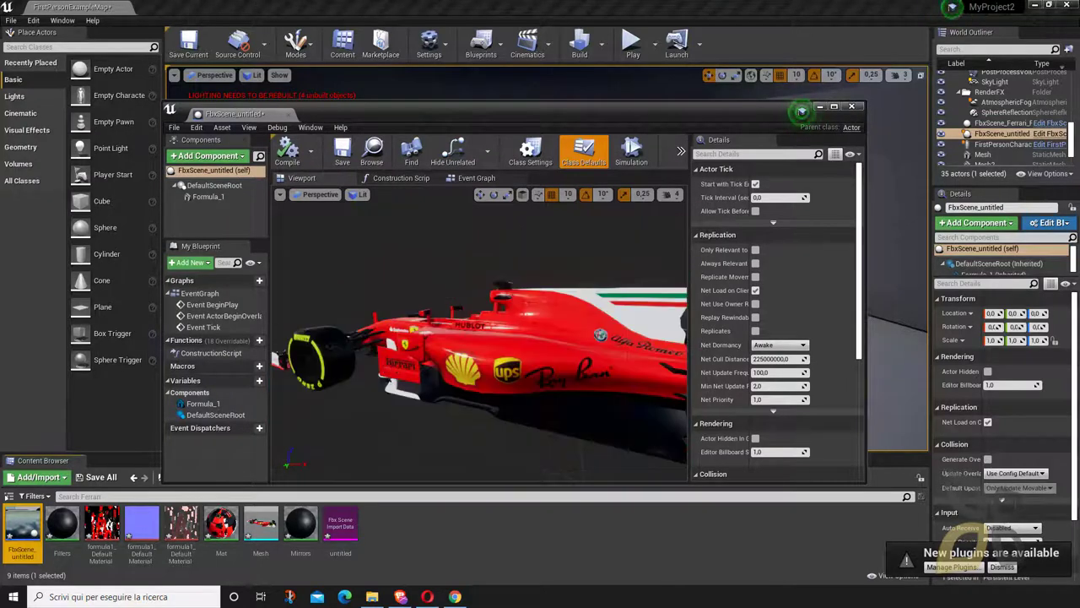
pyautogui.moveTo(477, 372); pyautogui.dragTo(531, 374, button='right')
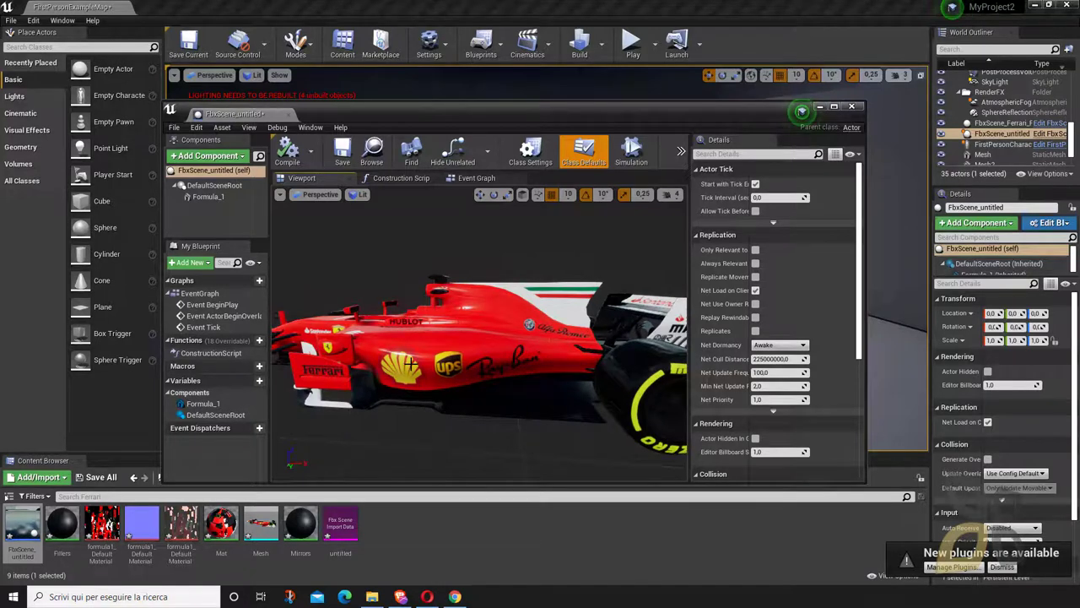
pyautogui.scroll(5, 405, 359)
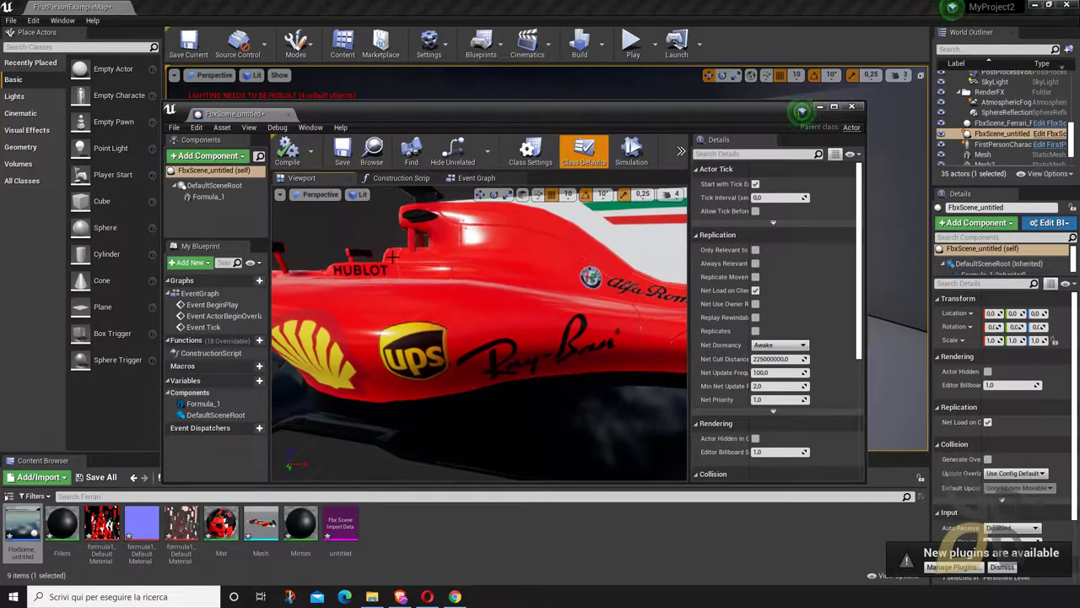
pyautogui.moveTo(480, 333); pyautogui.dragTo(509, 361, button='right')
pyautogui.moveTo(624, 367); pyautogui.dragTo(688, 369)
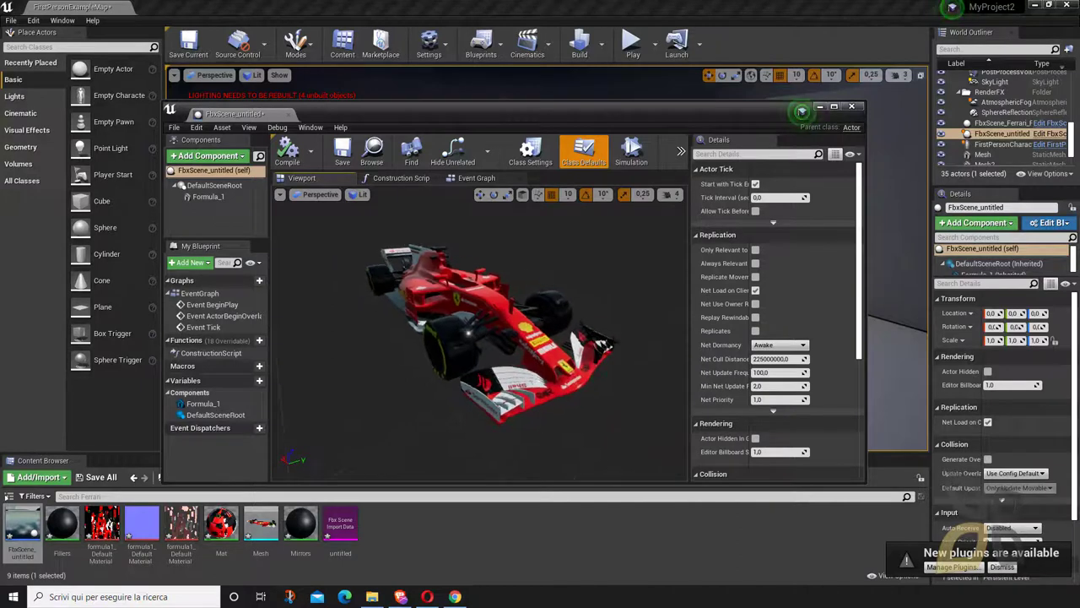
pyautogui.click(852, 107)
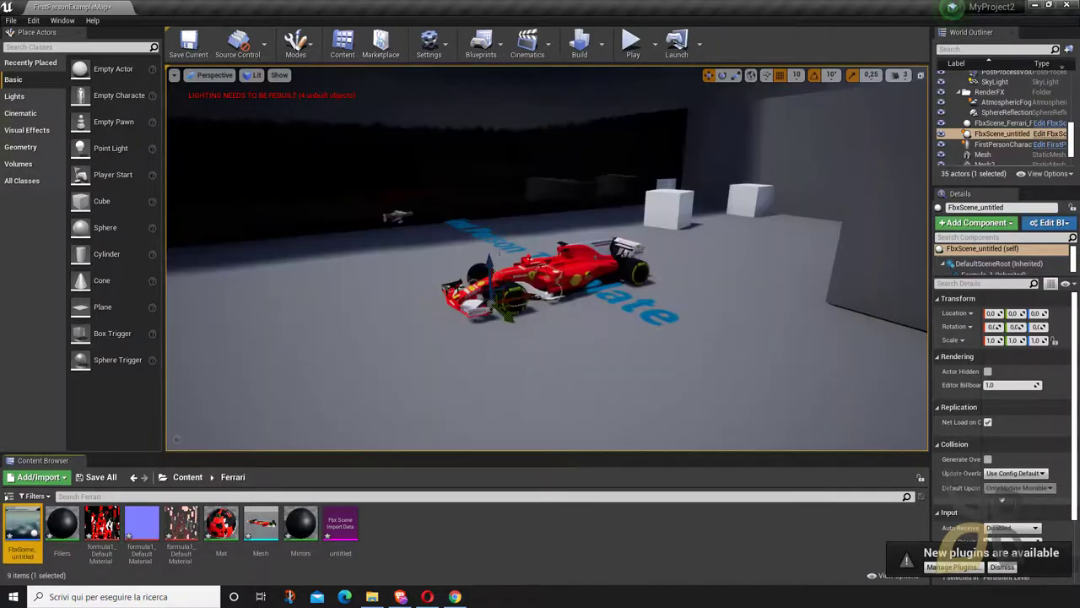
# Place the Ferrari folder's Mesh asset on the floor near the existing car, and save the asset.
pyautogui.click(392, 540)
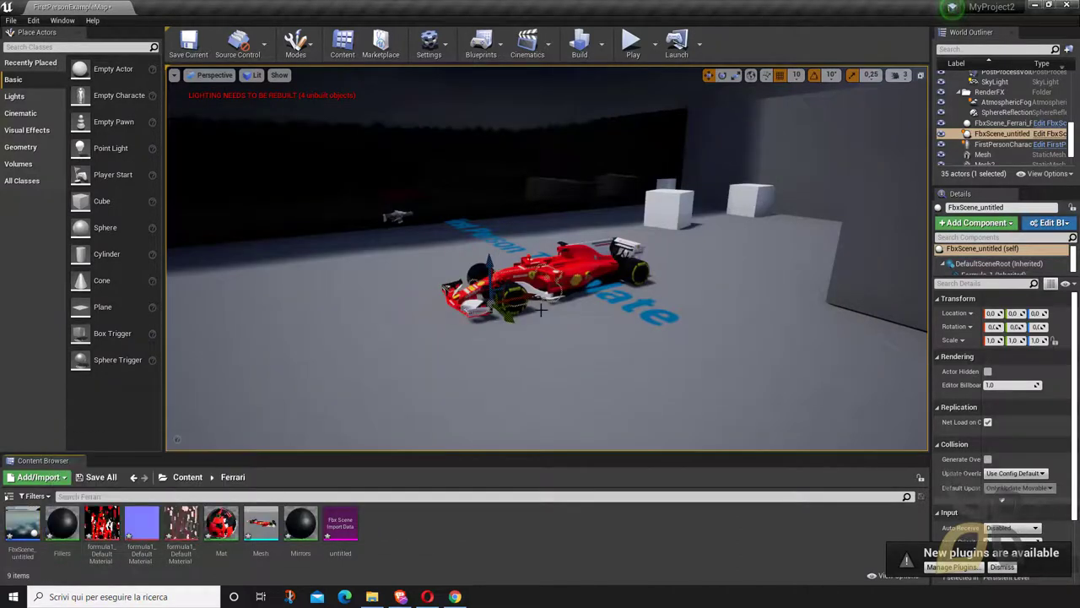
pyautogui.click(271, 559)
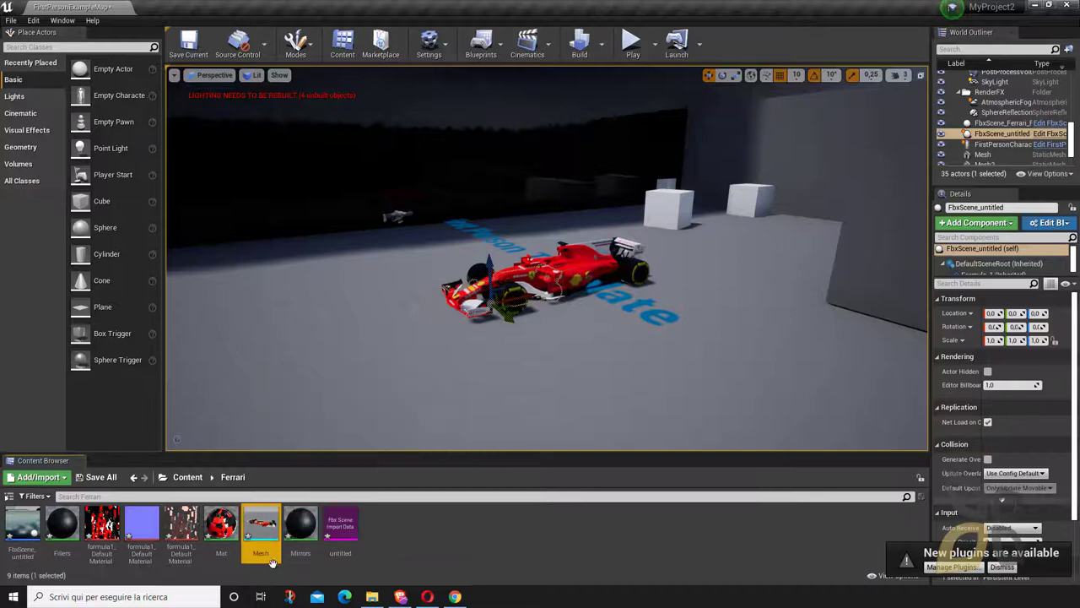
pyautogui.moveTo(263, 532); pyautogui.dragTo(596, 337)
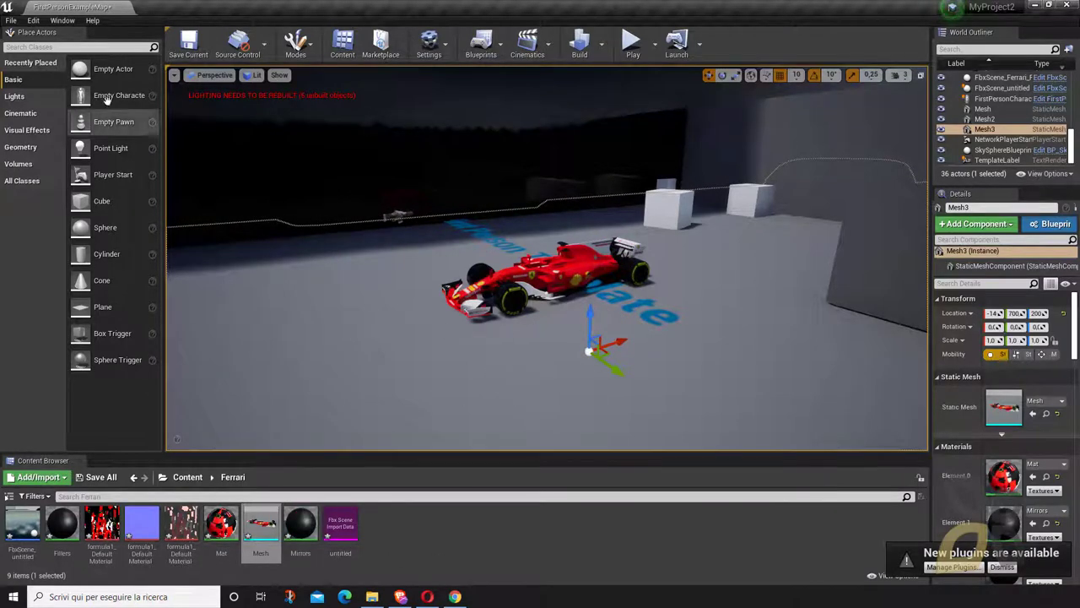
pyautogui.click(393, 510)
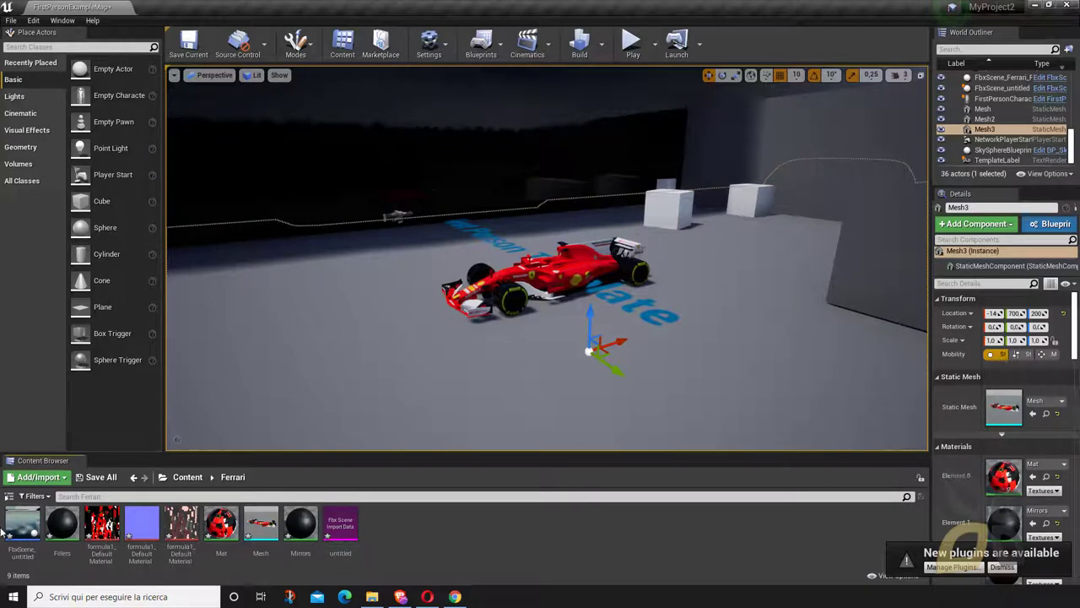
pyautogui.rightClick(258, 529)
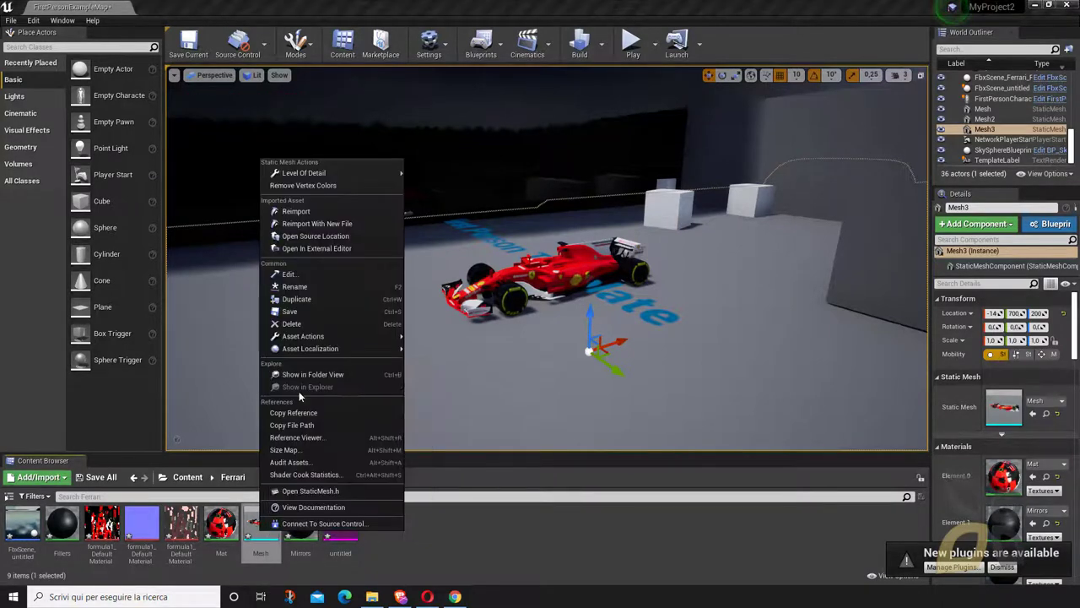
pyautogui.click(313, 314)
# Scale the newly placed mesh down on all three axes to a size comparable with the existing car.
pyautogui.moveTo(557, 395); pyautogui.dragTo(541, 458, button='right')
pyautogui.moveTo(595, 401); pyautogui.dragTo(585, 299, button='right')
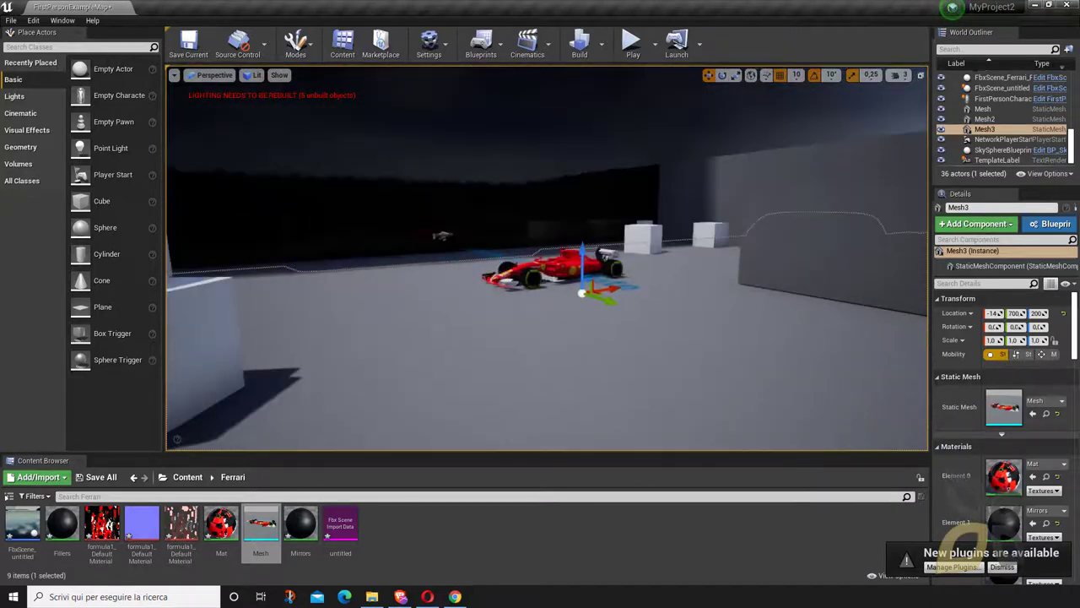
pyautogui.click(736, 78)
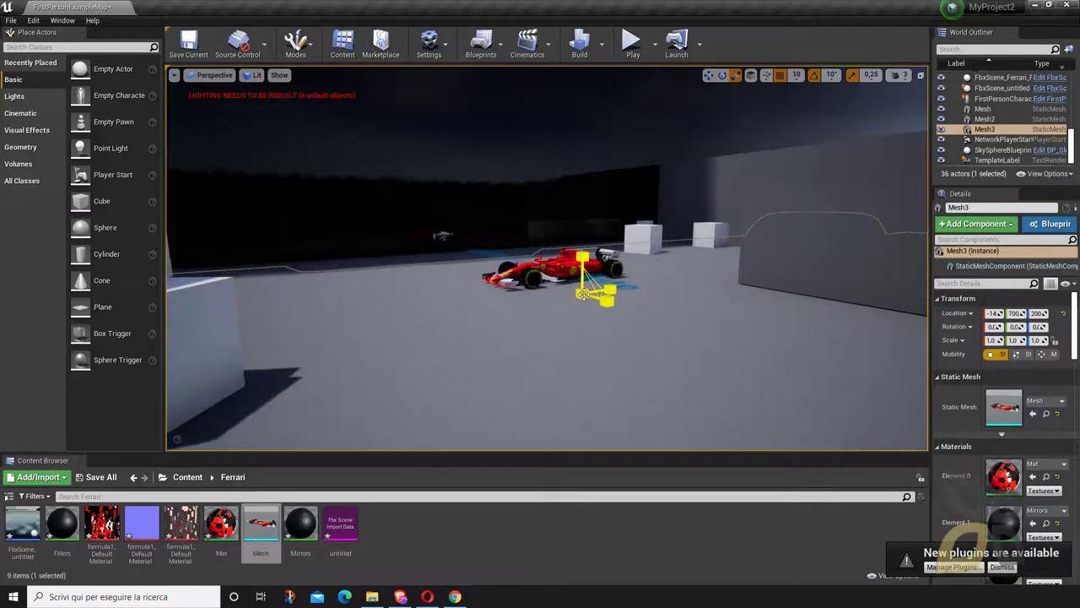
pyautogui.moveTo(582, 293); pyautogui.dragTo(616, 267)
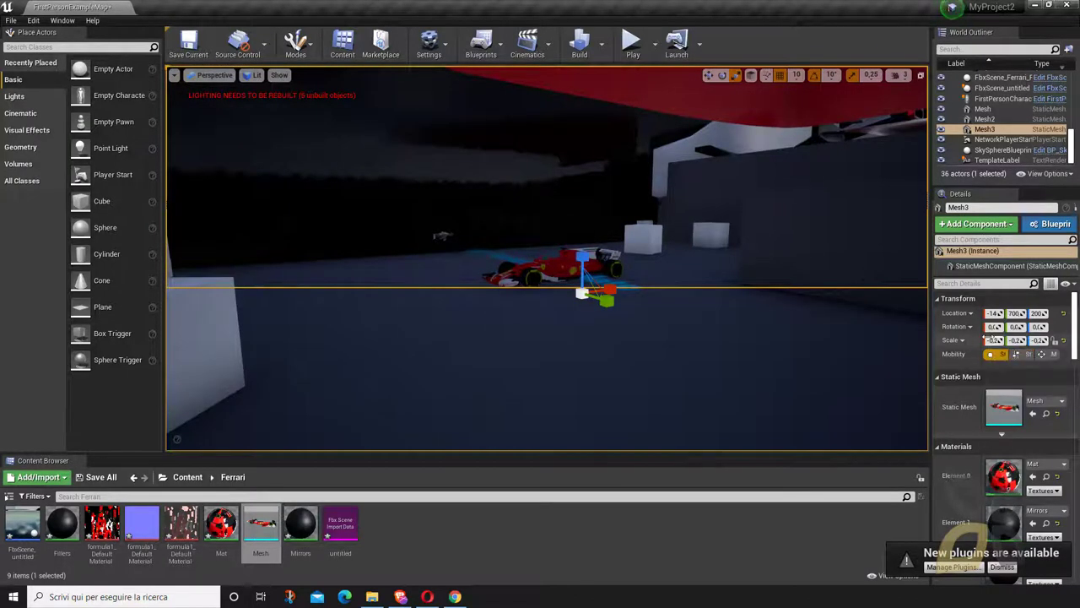
pyautogui.click(982, 339)
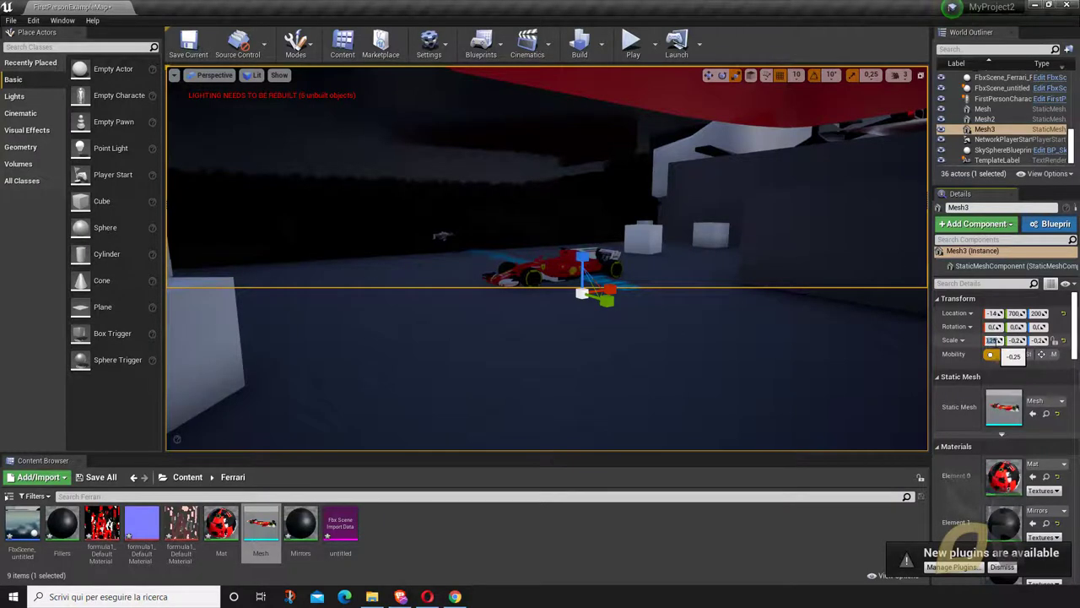
pyautogui.moveTo(997, 340); pyautogui.dragTo(983, 340)
pyautogui.moveTo(994, 340); pyautogui.dragTo(1065, 340)
# Move the scaled mesh away from the existing car and lower it, to about Y 890 and Z 160.
pyautogui.moveTo(733, 341); pyautogui.dragTo(647, 329, button='right')
pyautogui.press('d')
pyautogui.press('w')
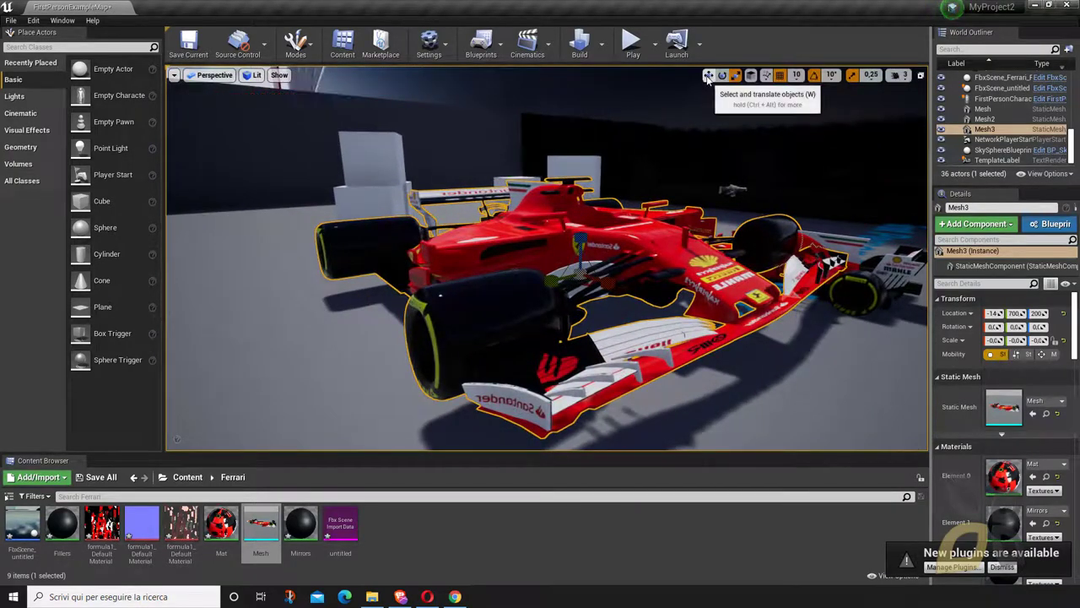
pyautogui.click(709, 75)
pyautogui.moveTo(580, 242); pyautogui.dragTo(590, 259)
pyautogui.moveTo(565, 302); pyautogui.dragTo(443, 331)
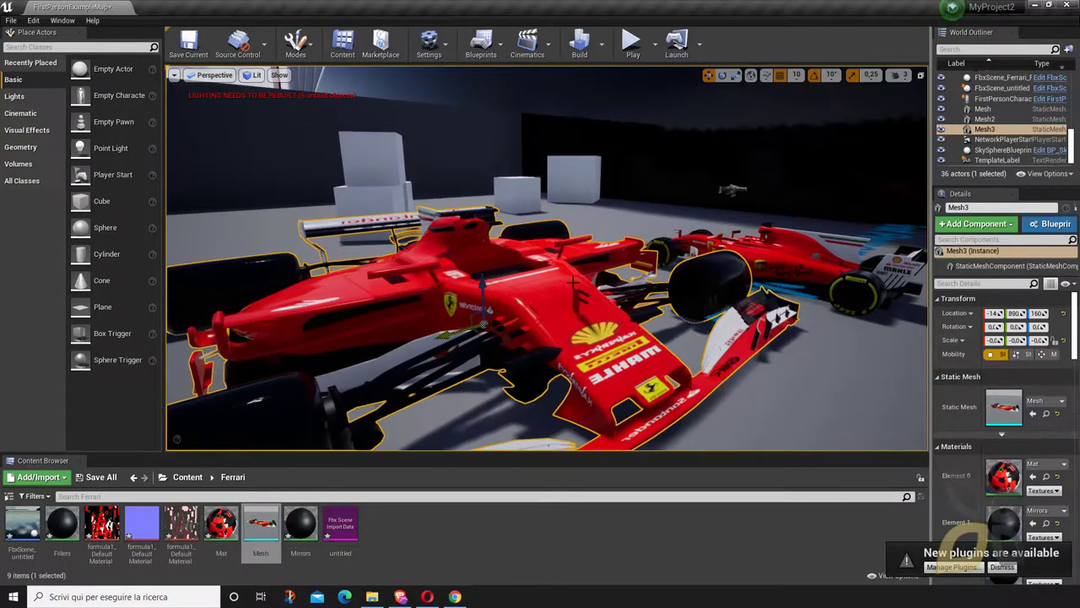
# Try rescaling the placed mesh with the scale gizmo, and undo the change.
pyautogui.press('a')
pyautogui.moveTo(443, 331)
pyautogui.mouseDown(button='right')
pyautogui.moveTo(540, 359)
pyautogui.moveTo(439, 350)
pyautogui.mouseUp(button='right')
pyautogui.press('d')
pyautogui.moveTo(557, 283); pyautogui.dragTo(555, 283, button='right')
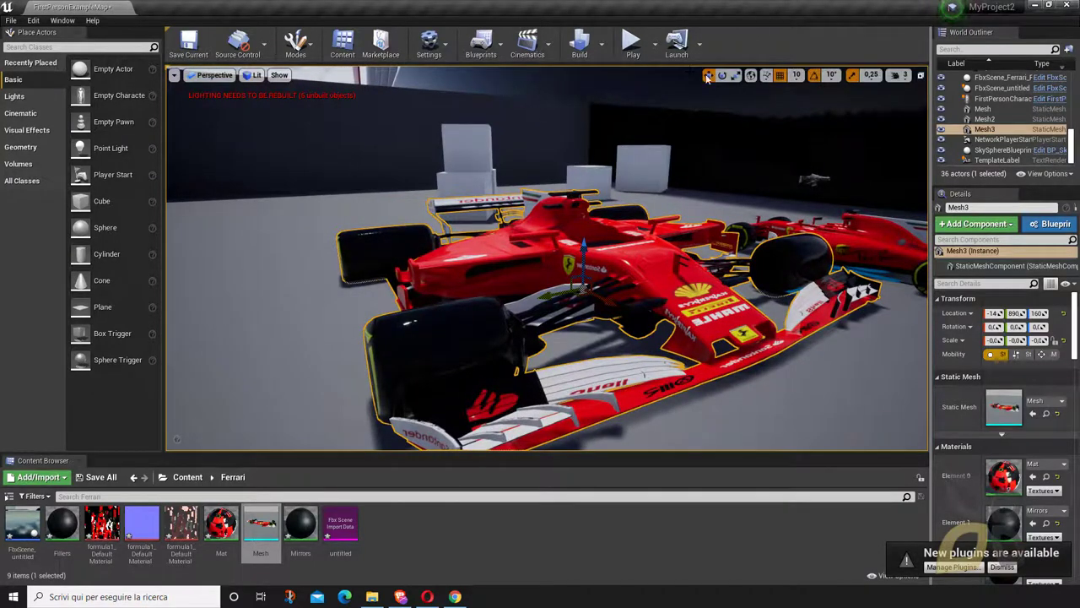
pyautogui.moveTo(547, 296)
pyautogui.mouseDown()
pyautogui.moveTo(510, 303)
pyautogui.moveTo(567, 292)
pyautogui.mouseUp()
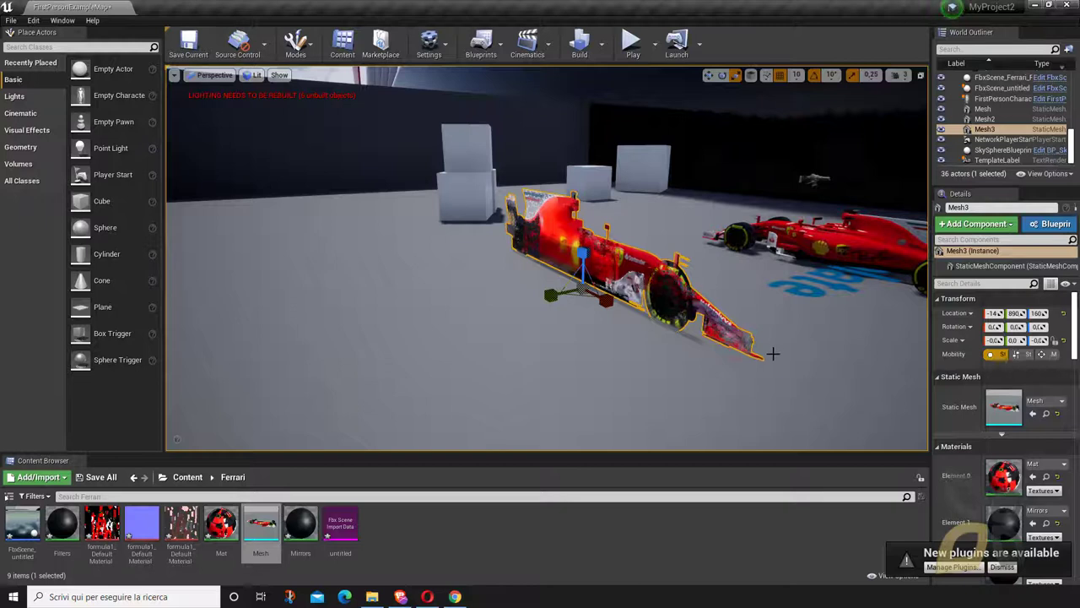
pyautogui.hotkey('ctrl', 'z')
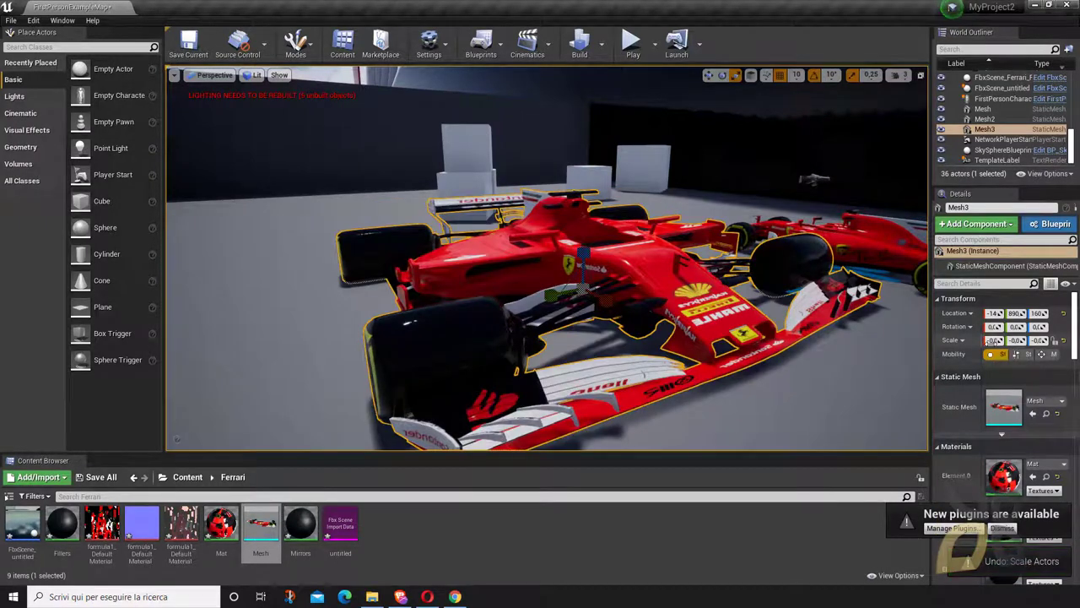
# Set the placed mesh's Y and Z scale to -0.0125 to match its X scale, and lock the scale ratio.
pyautogui.click(992, 340)
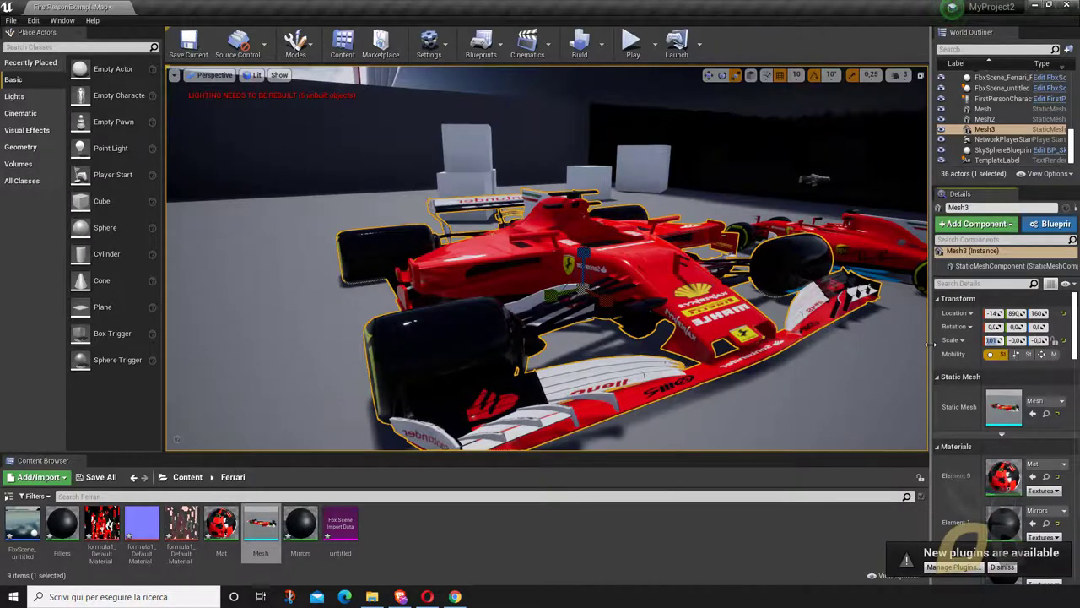
pyautogui.moveTo(928, 343); pyautogui.dragTo(751, 353)
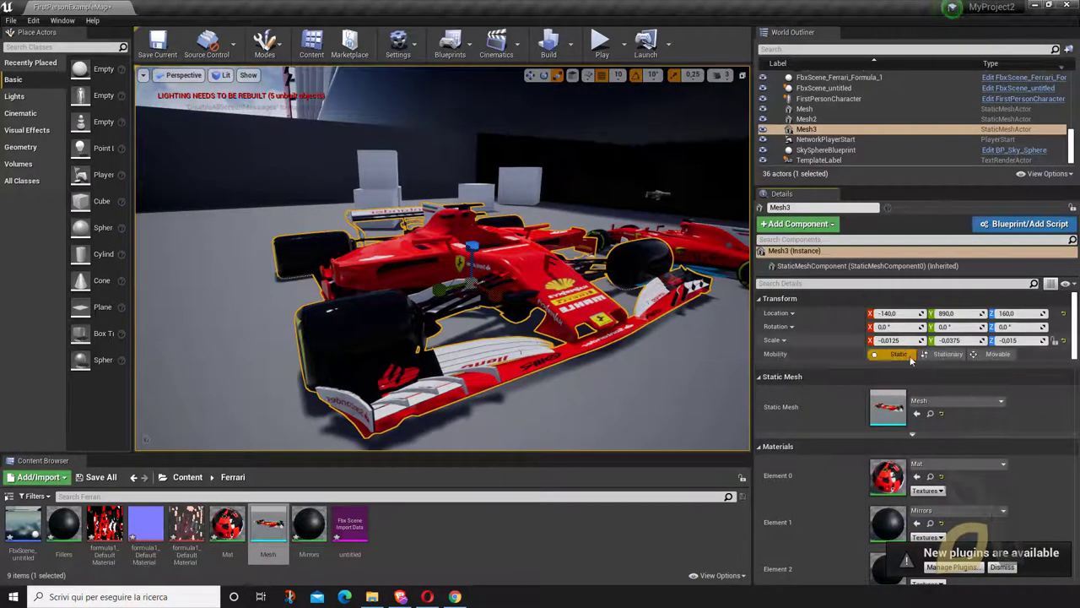
pyautogui.click(903, 341)
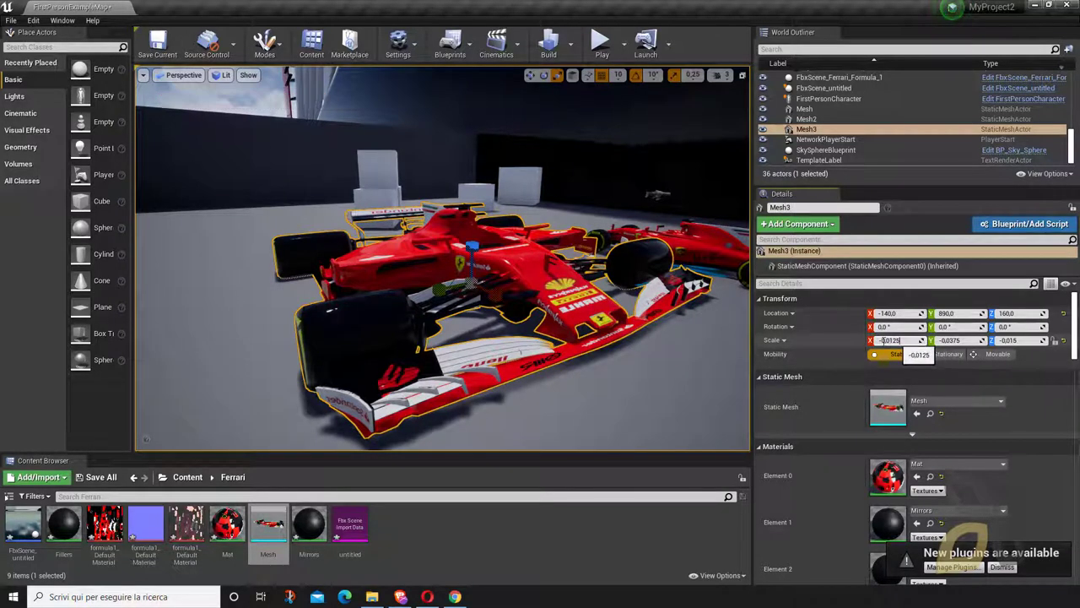
pyautogui.hotkey('ctrl', 'c')
pyautogui.click(950, 340)
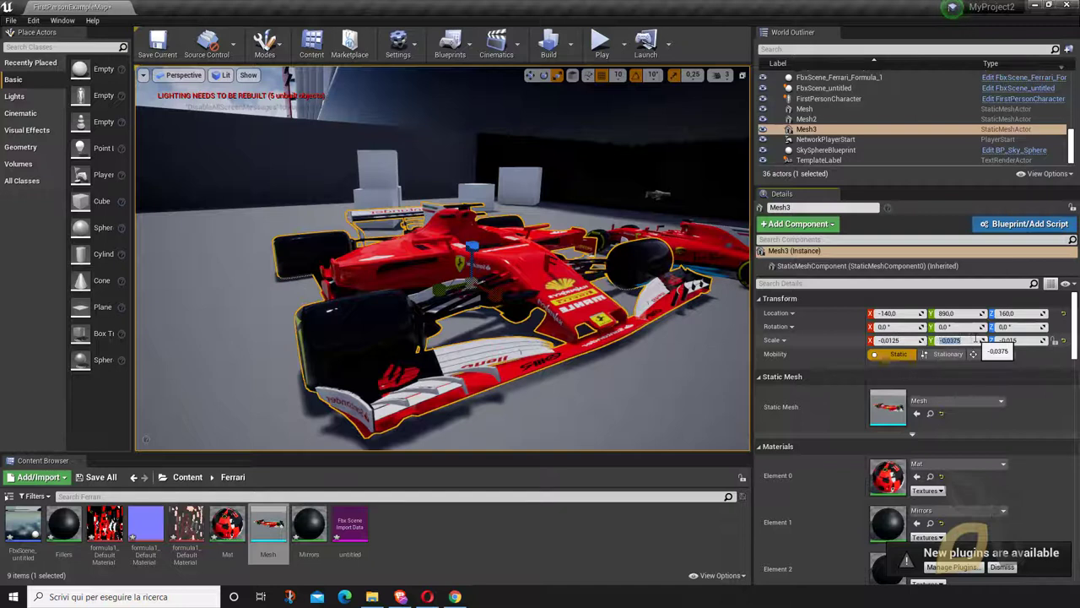
pyautogui.hotkey('ctrl', 'v')
pyautogui.click(1010, 340)
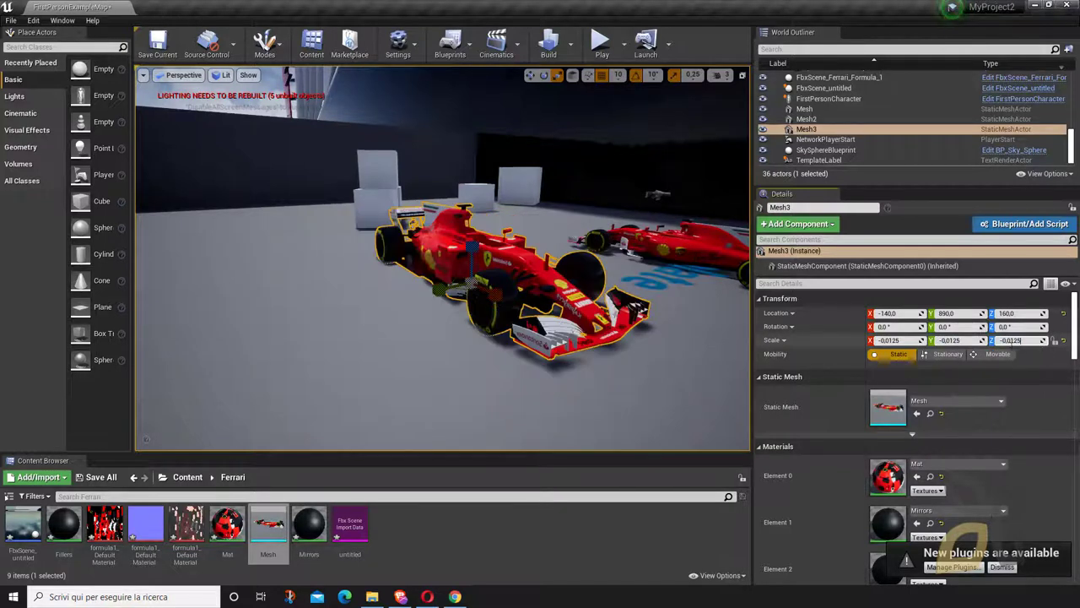
pyautogui.click(962, 340)
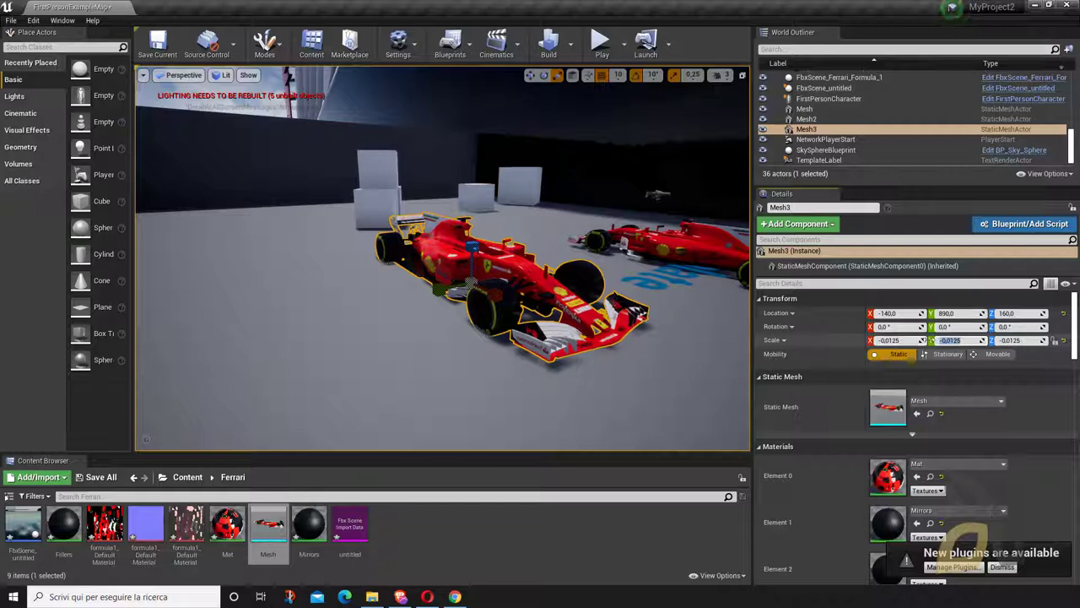
pyautogui.click(1055, 341)
# Compare the rescaled car with the existing one from several angles, and inspect the existing Mesh actor's transform values.
pyautogui.moveTo(498, 307); pyautogui.dragTo(579, 307, button='right')
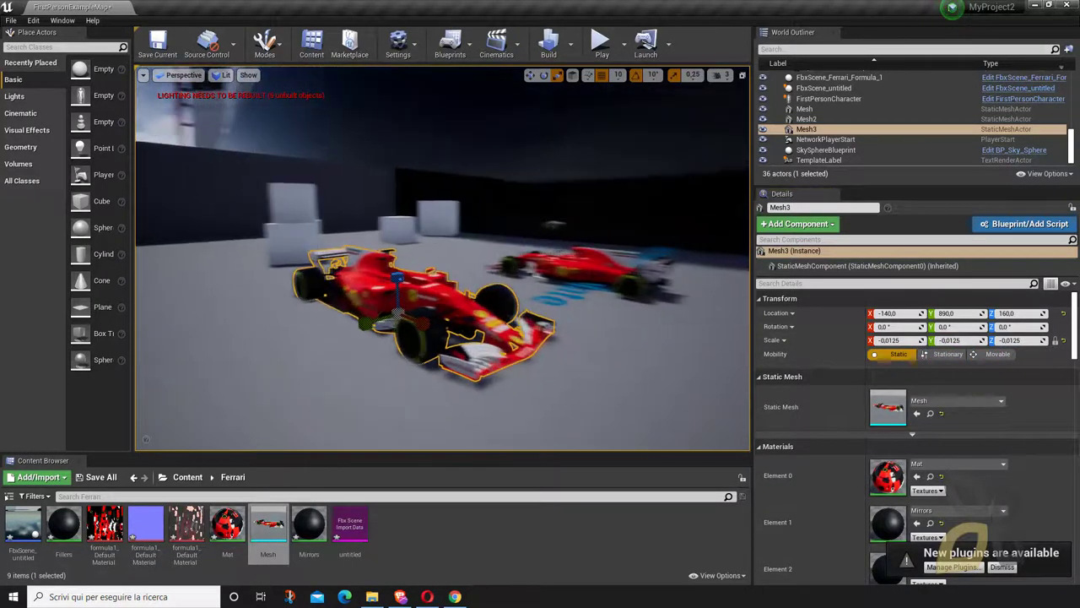
pyautogui.scroll(-5, 498, 306)
pyautogui.scroll(3, 511, 308)
pyautogui.moveTo(511, 309); pyautogui.dragTo(684, 301, button='right')
pyautogui.press('a')
pyautogui.press('a')
pyautogui.moveTo(553, 312); pyautogui.dragTo(500, 319, button='right')
pyautogui.click(804, 109)
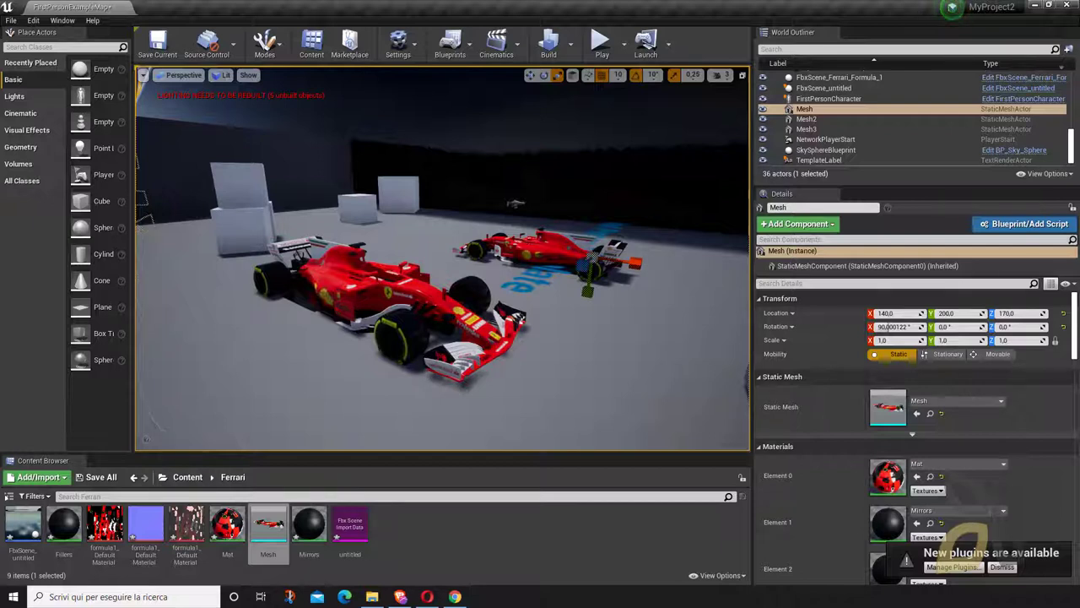
pyautogui.click(567, 307)
# Switch to Blender and review the FBX export's Include and Transform options for the car, closing the dialog without exporting.
pyautogui.click(424, 294)
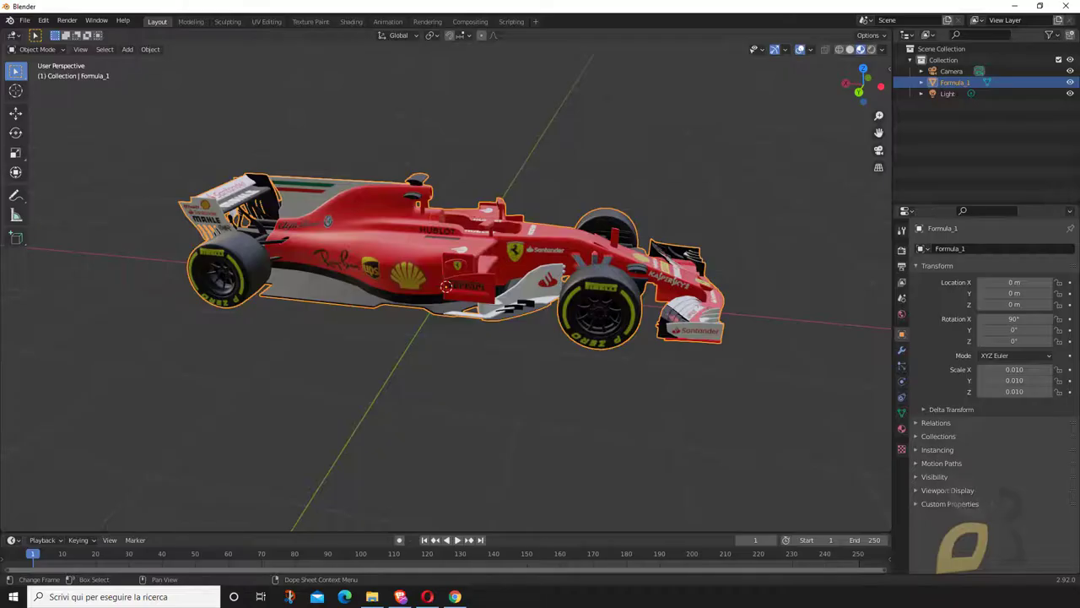
pyautogui.click(24, 19)
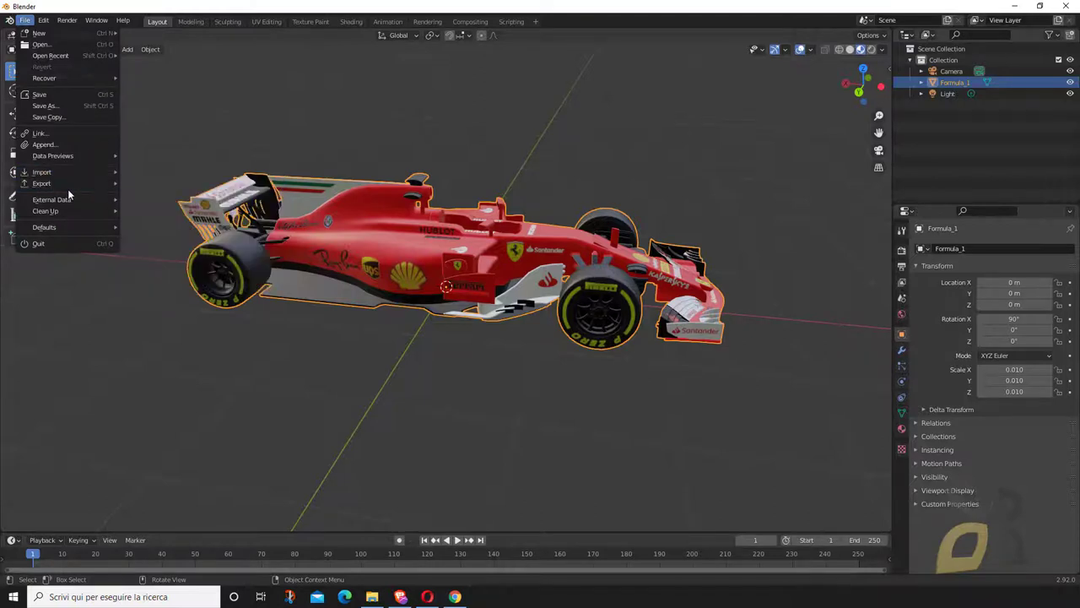
pyautogui.moveTo(67, 185)
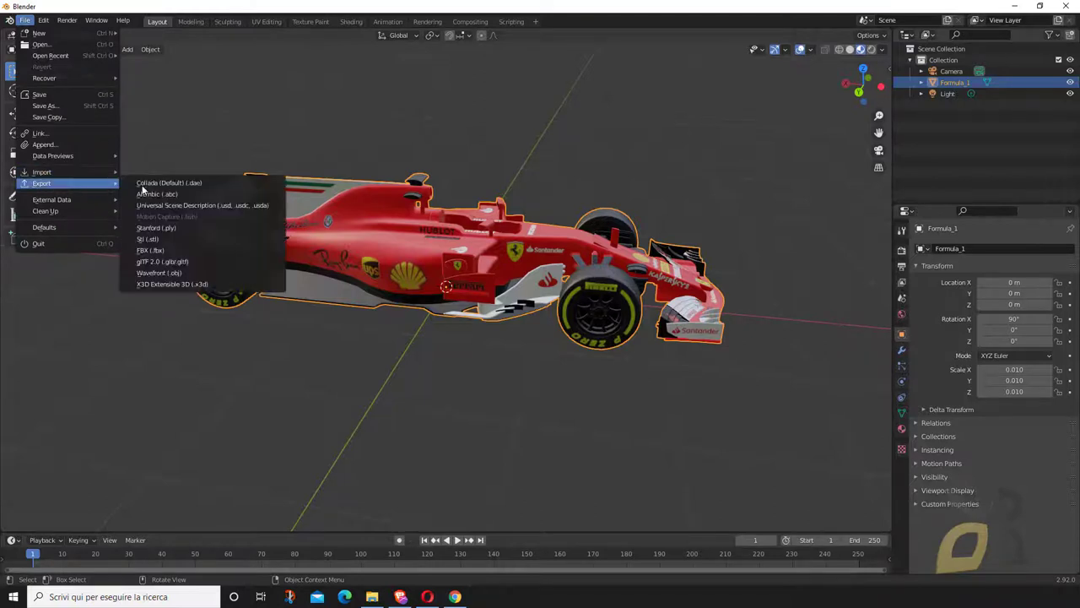
pyautogui.click(152, 250)
pyautogui.moveTo(418, 141); pyautogui.dragTo(314, 75)
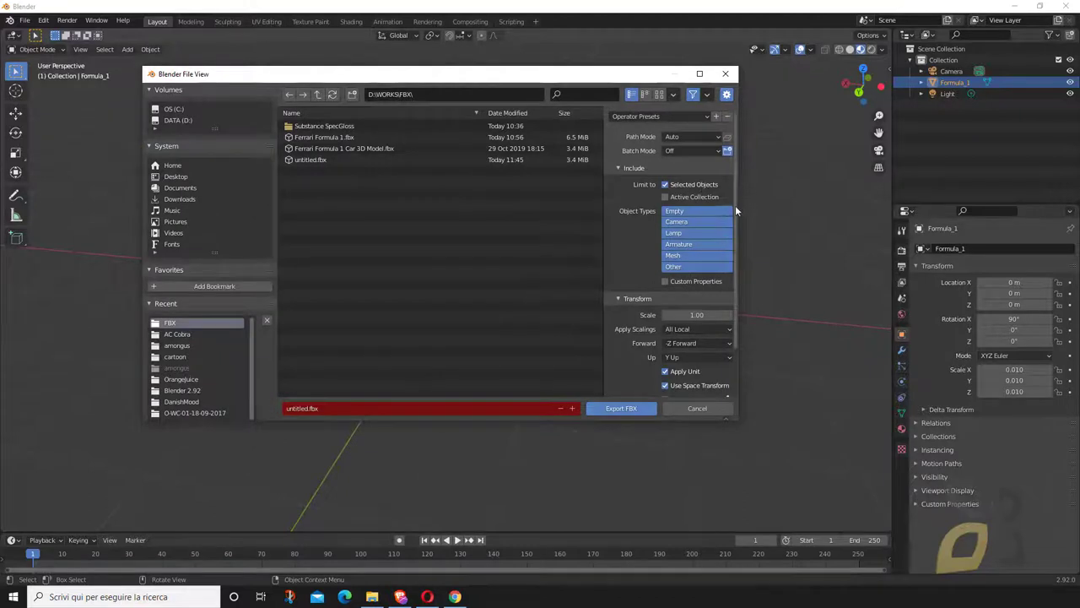
pyautogui.scroll(-1, 735, 210)
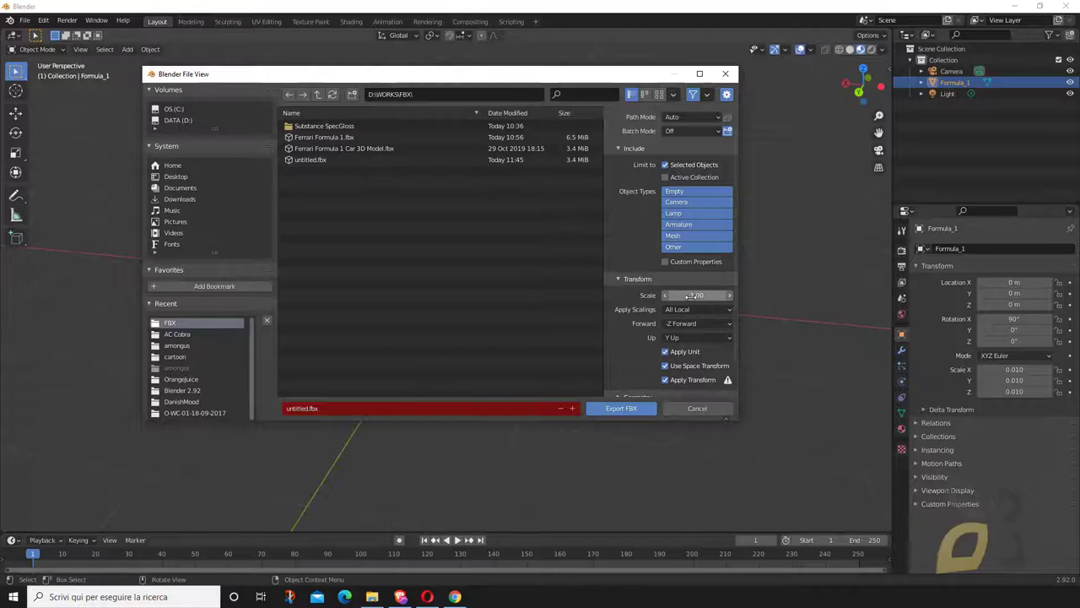
pyautogui.scroll(-1, 737, 315)
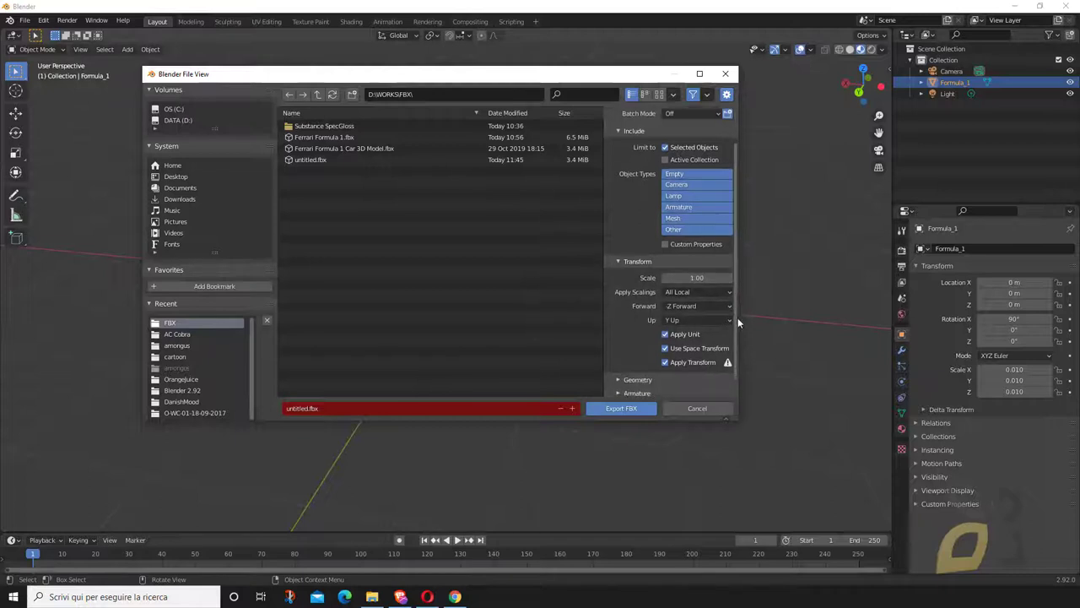
pyautogui.scroll(-1, 739, 318)
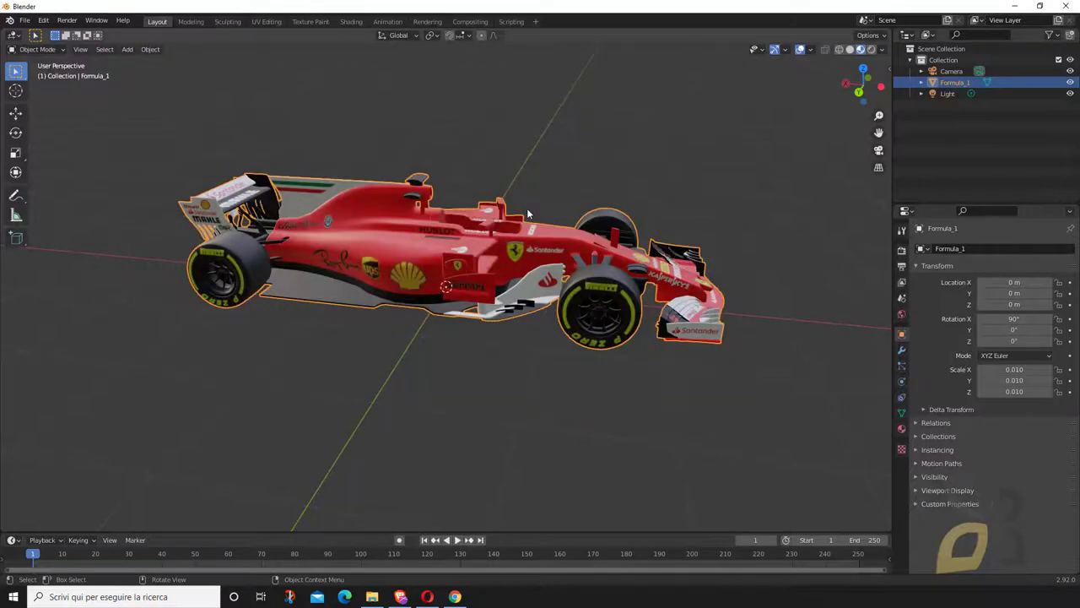
# Deselect the car in the Blender viewport, and switch to the web browser with the jbdtube YouTube channel.
pyautogui.click(564, 161)
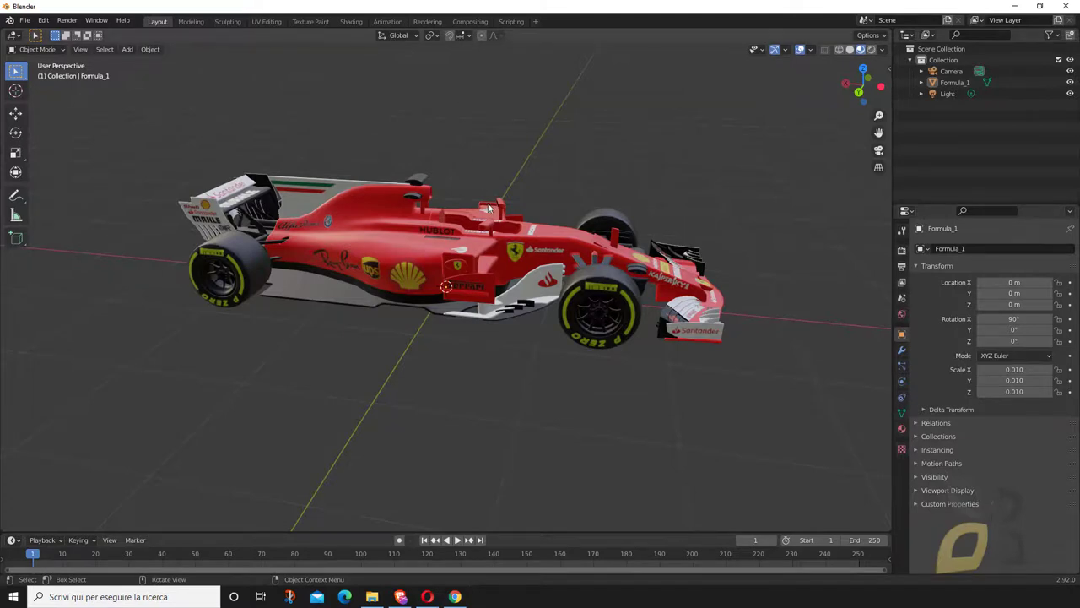
pyautogui.click(400, 596)
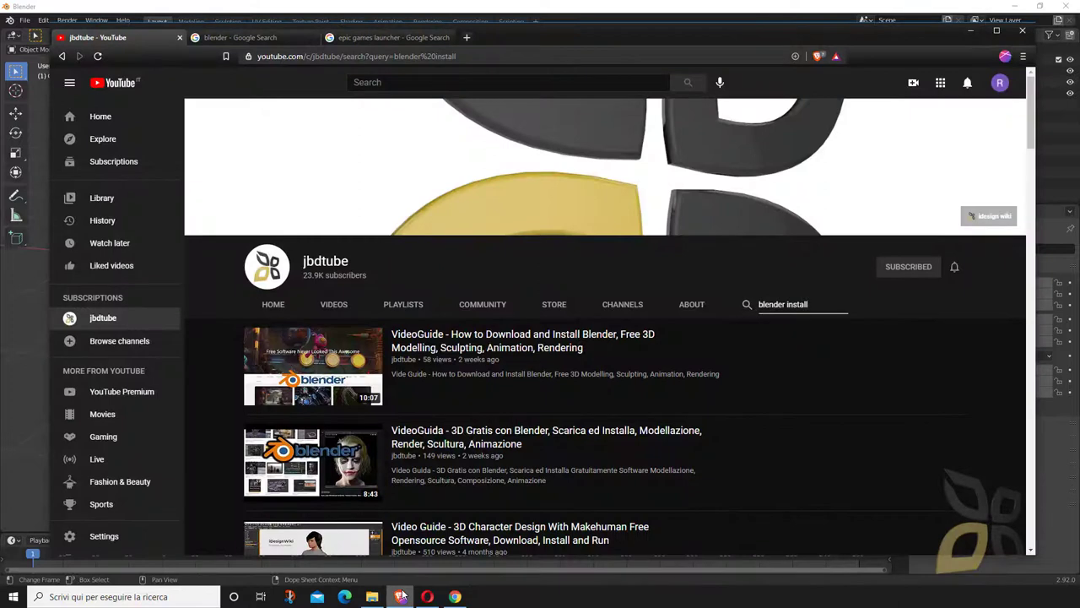